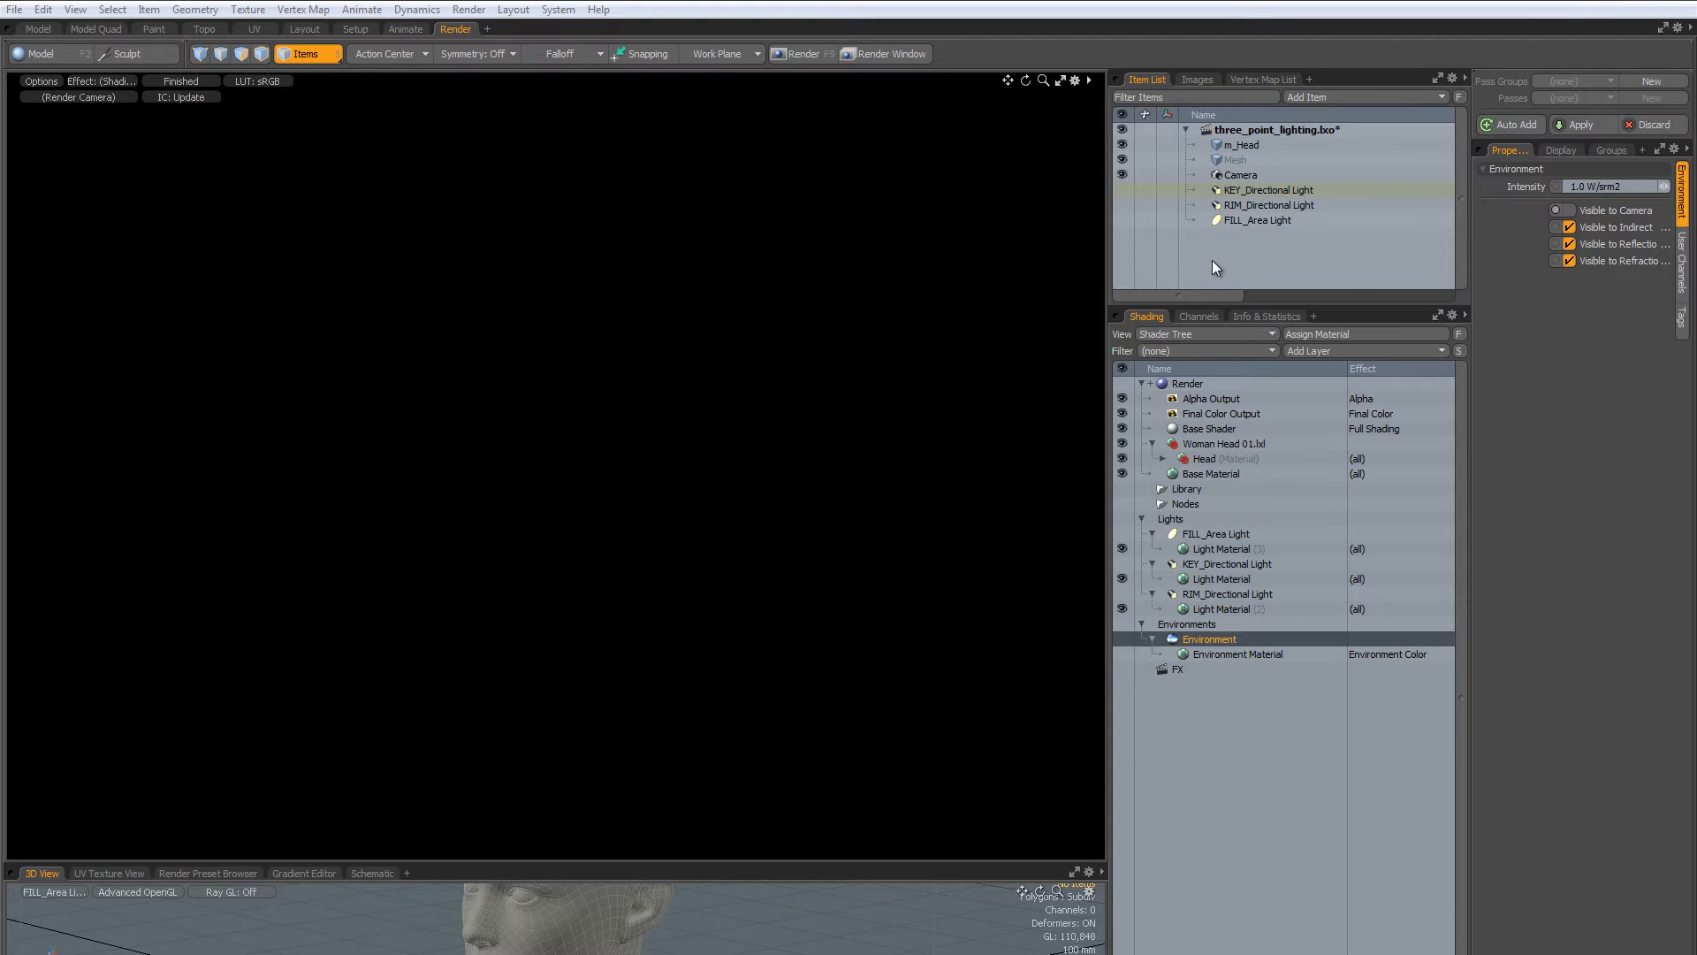
Make the KEY, RIM and FILL lights visible one after another, toggling the rim light to compare its effect on the head
{"action": "left_click", "coordinate": [1122, 189]}
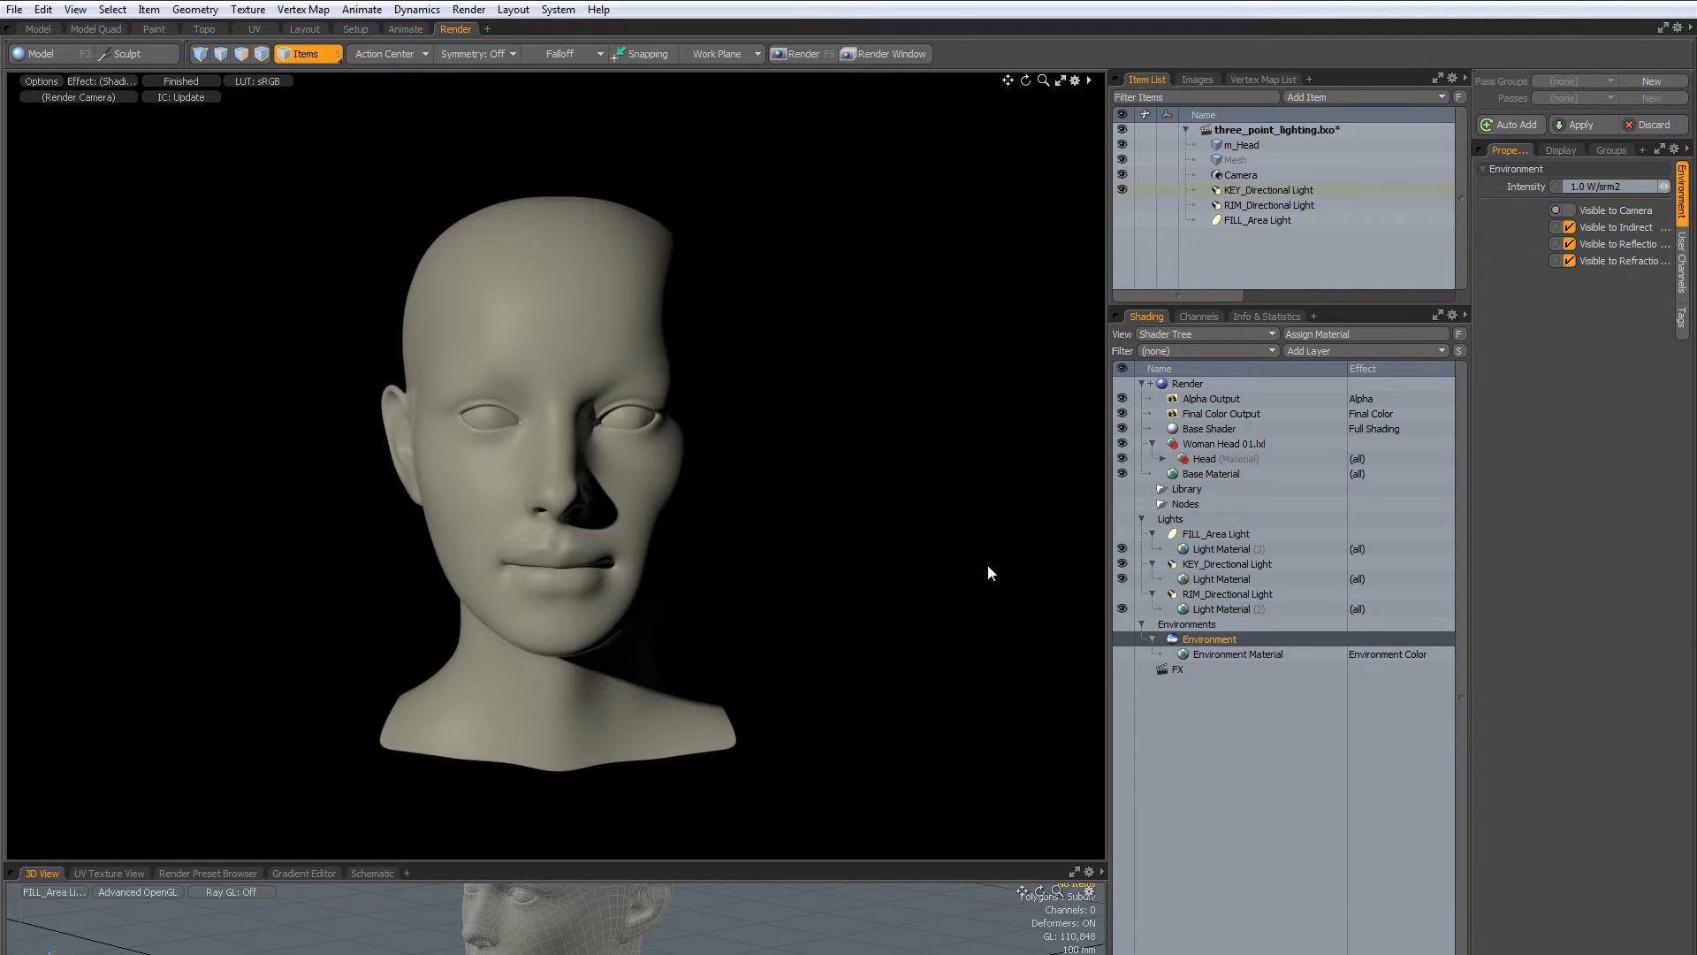
{"action": "left_click", "coordinate": [1123, 204]}
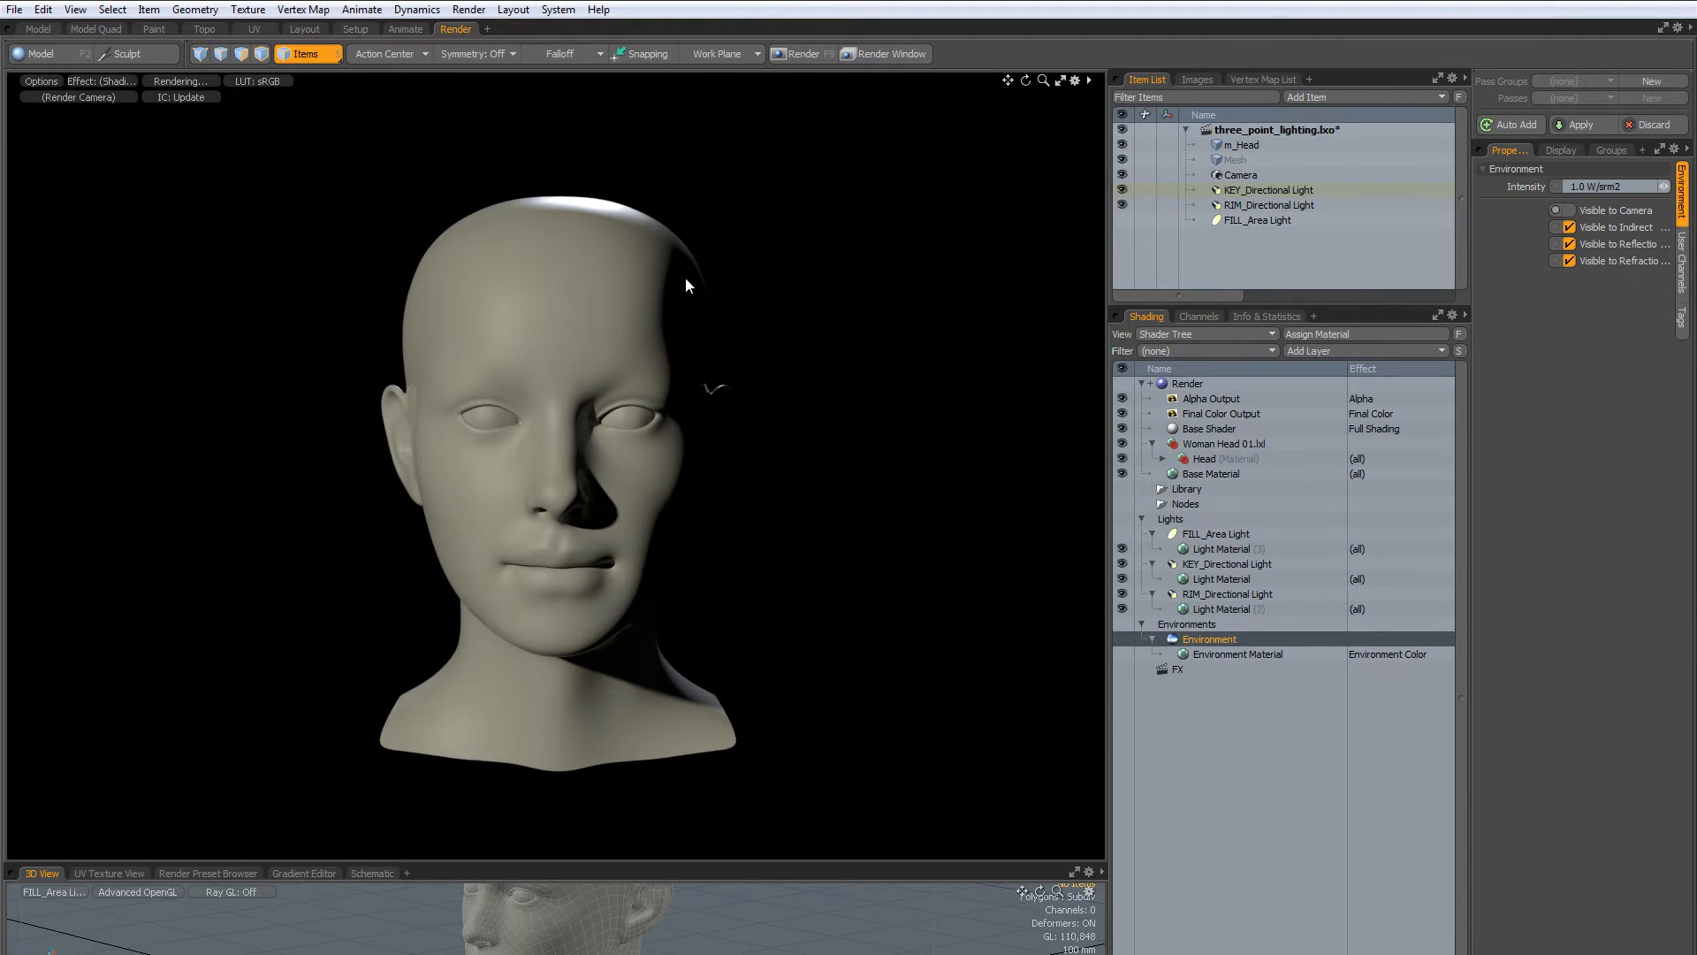
{"action": "left_click", "coordinate": [1121, 204]}
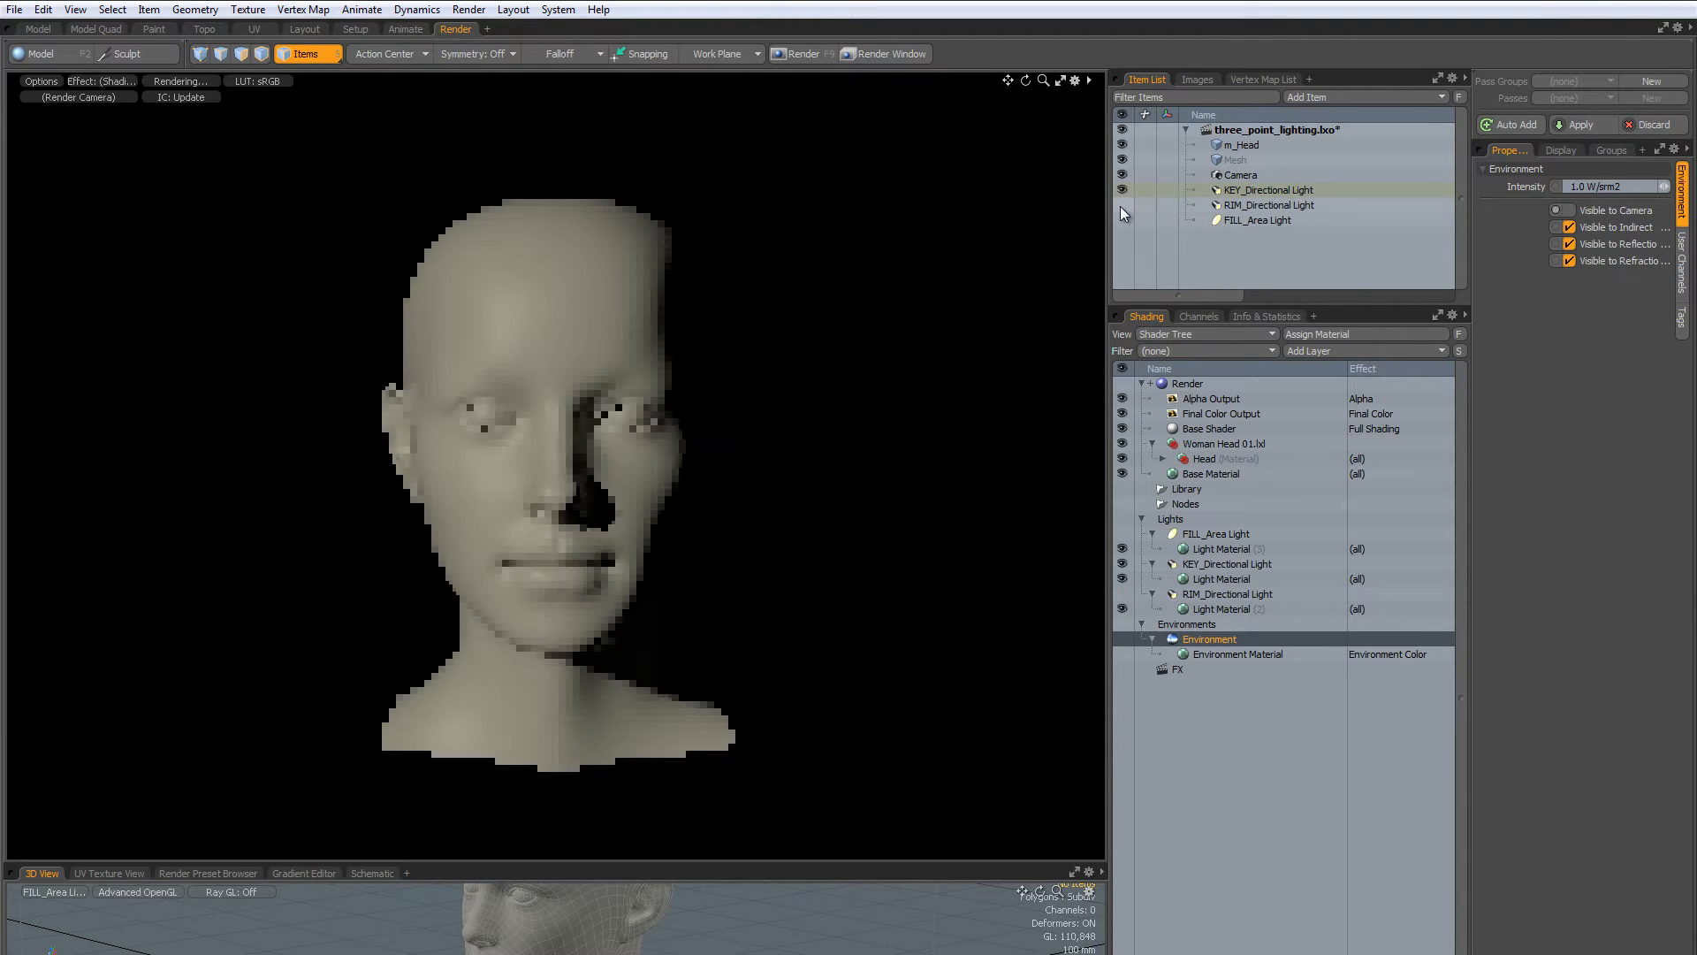
{"action": "left_click", "coordinate": [1122, 204]}
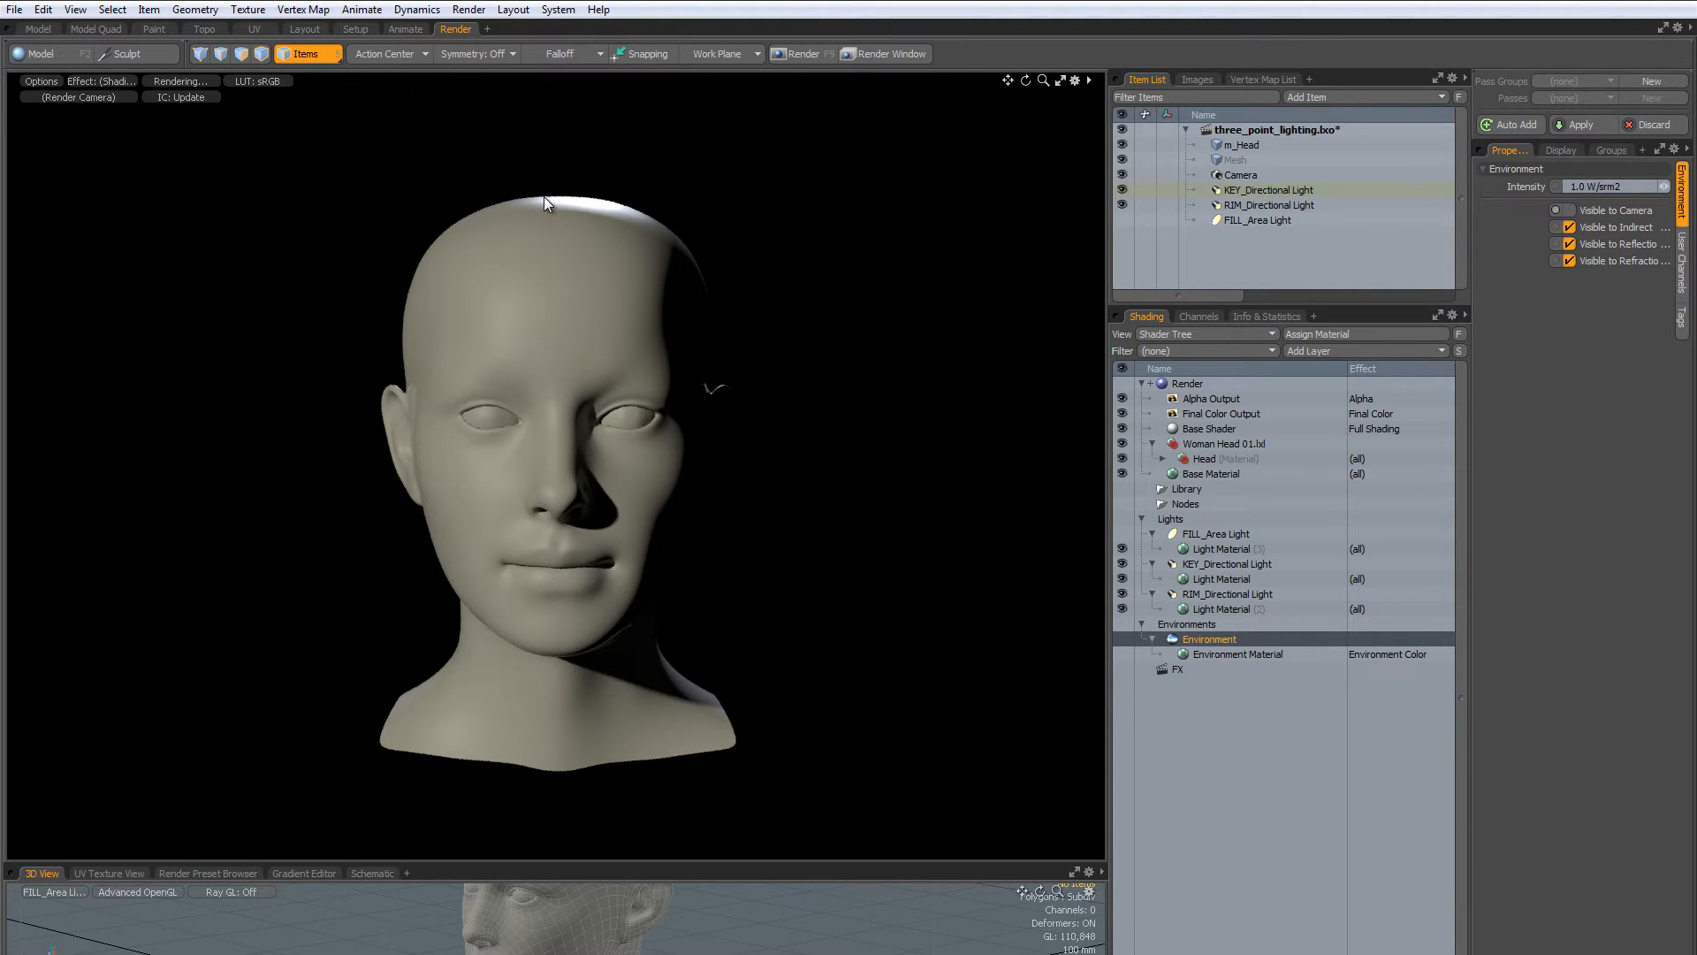
{"action": "left_click", "coordinate": [1121, 206]}
{"action": "left_click", "coordinate": [1122, 205]}
{"action": "left_click", "coordinate": [1123, 219]}
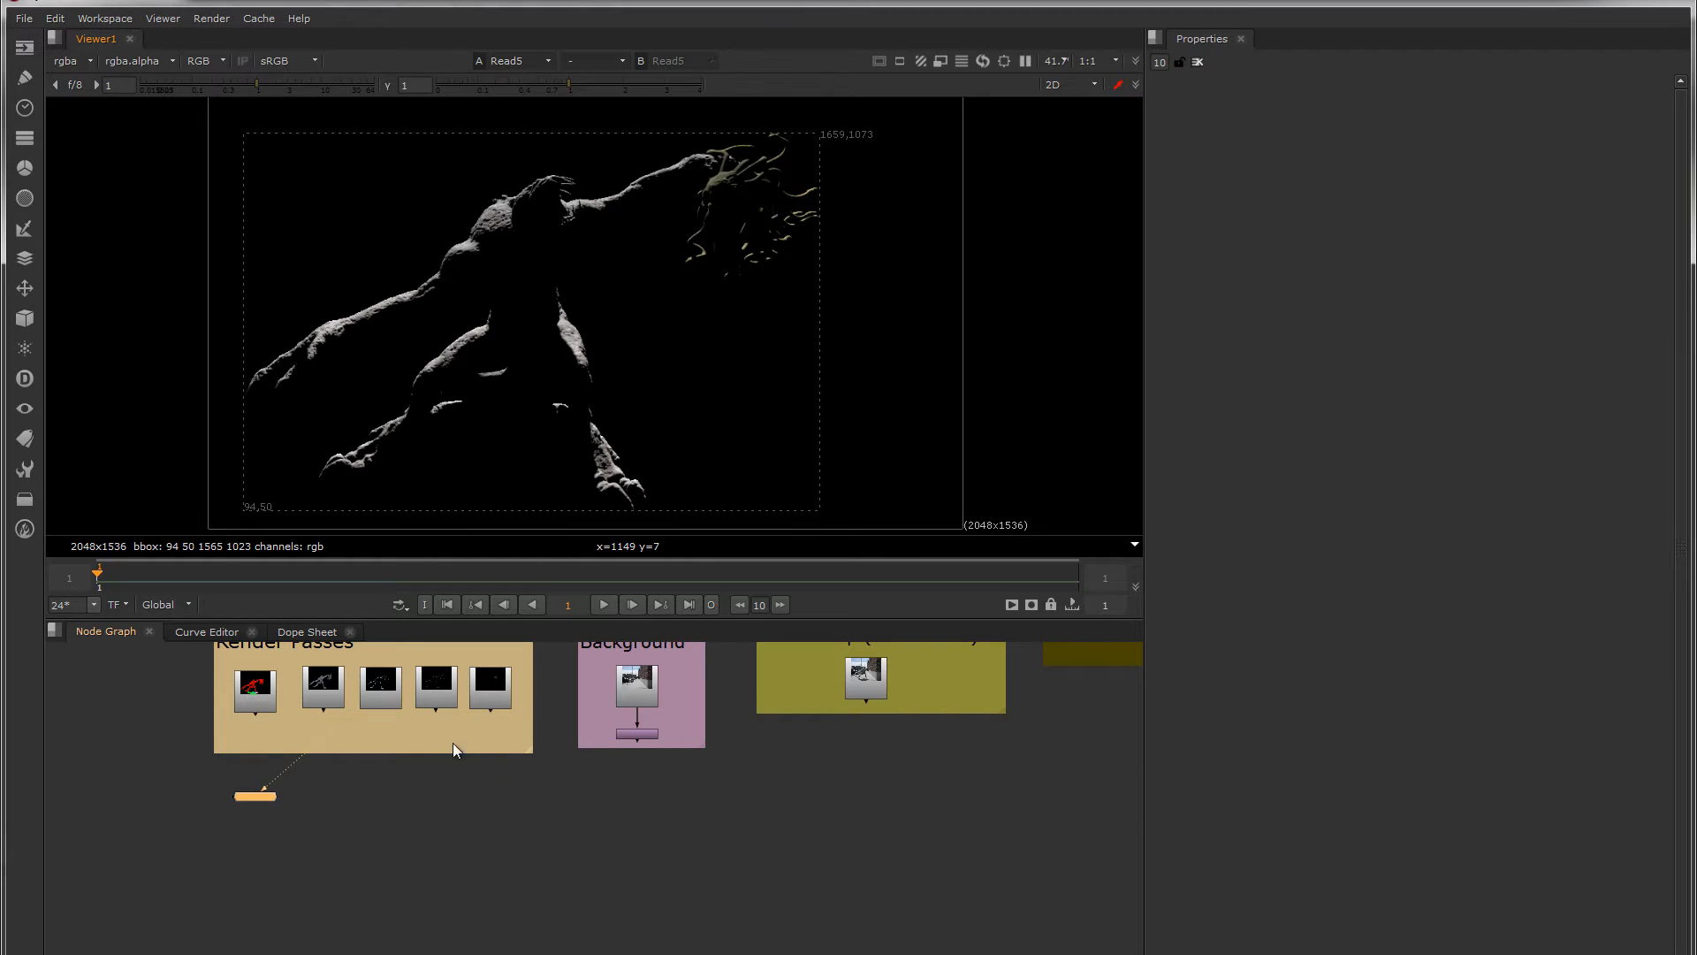
Switch to Nuke and display the specular, ambient and glow render passes in the viewer in turn
{"action": "left_click", "coordinate": [377, 685]}
{"action": "left_click", "coordinate": [435, 692]}
{"action": "key", "text": "1"}
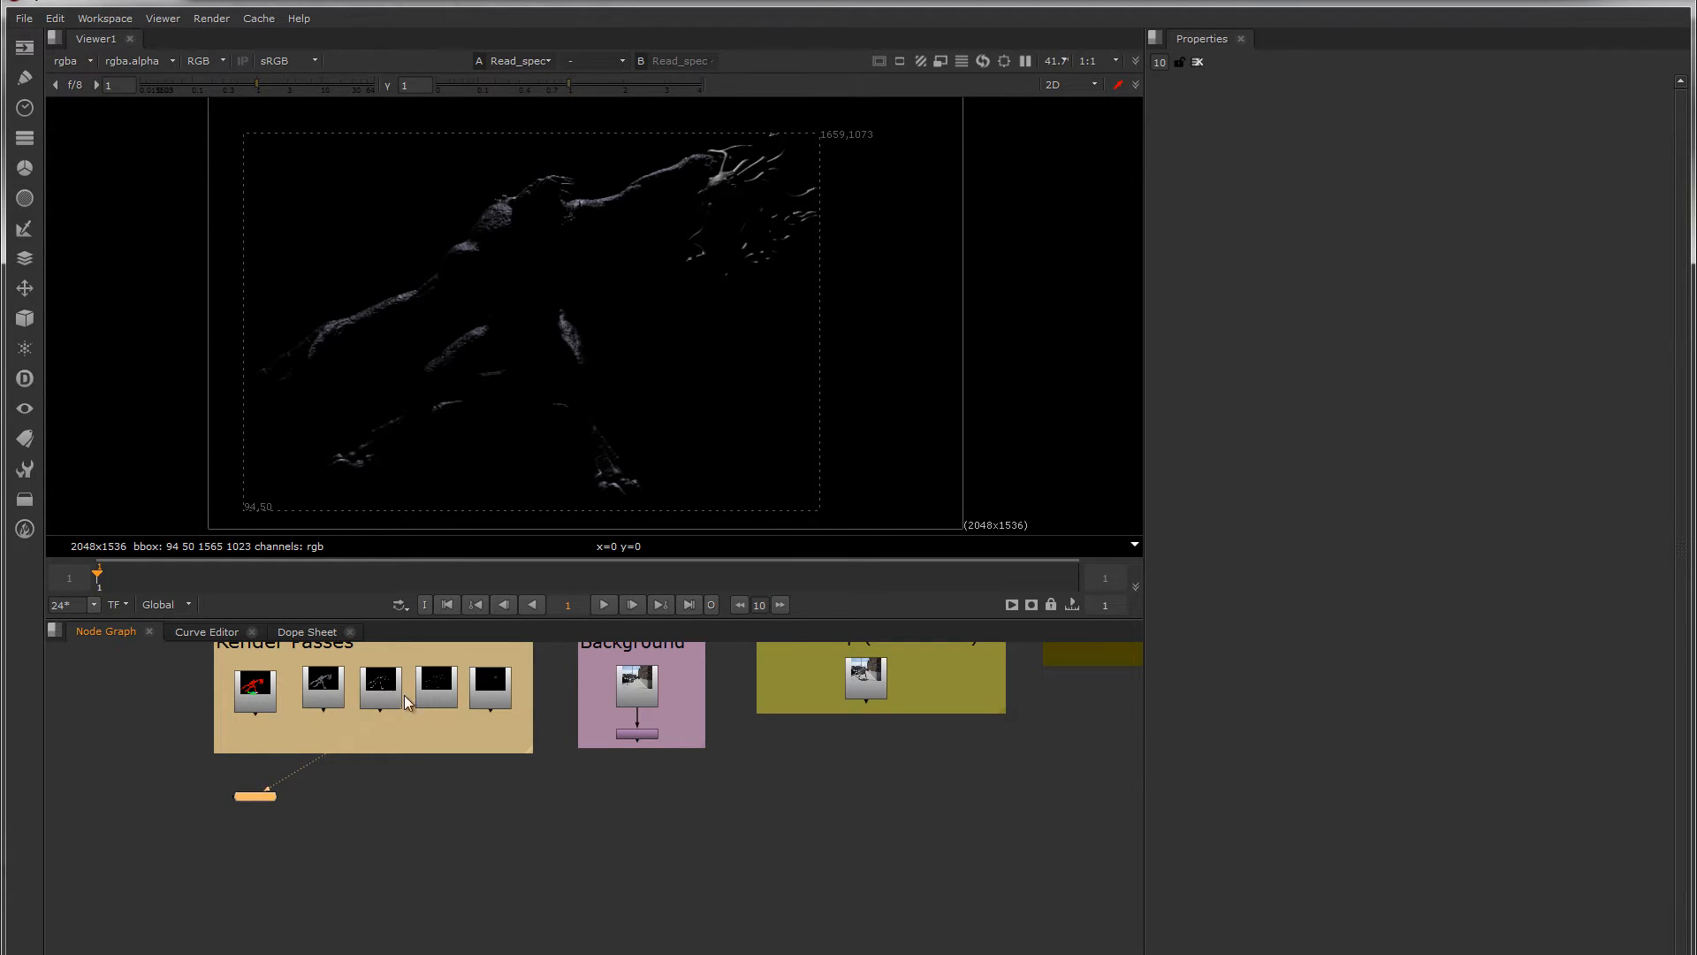
{"action": "left_click", "coordinate": [325, 687]}
{"action": "key", "text": "1"}
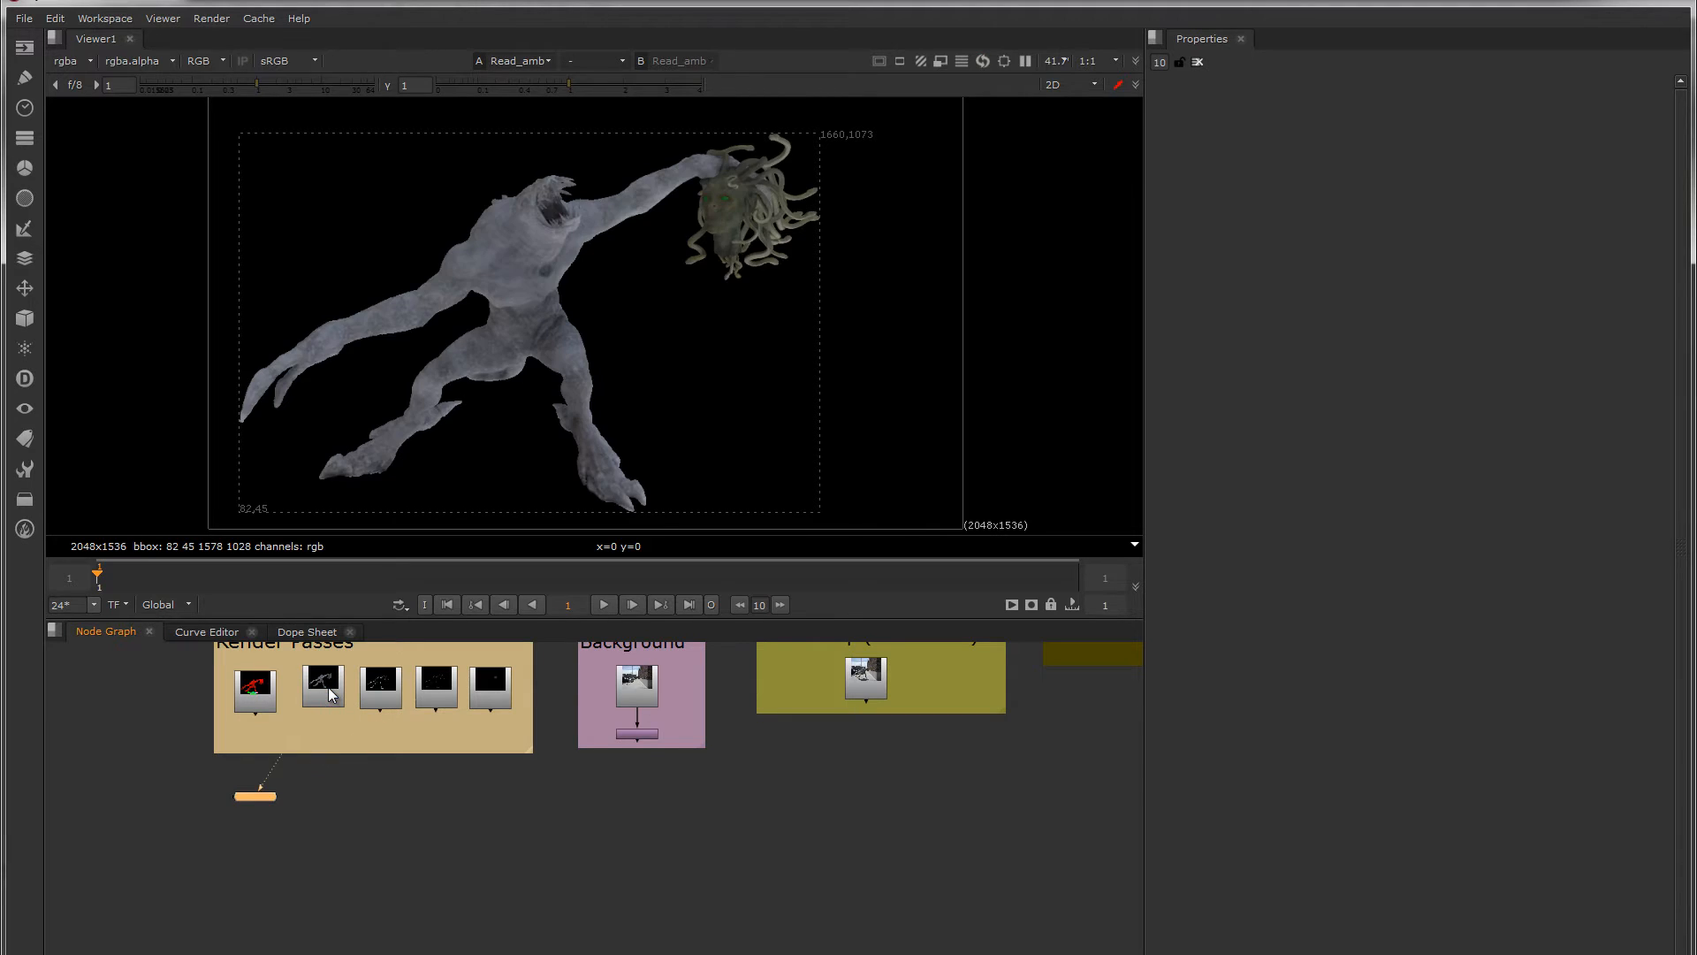
{"action": "left_click", "coordinate": [444, 691]}
{"action": "key", "text": "1"}
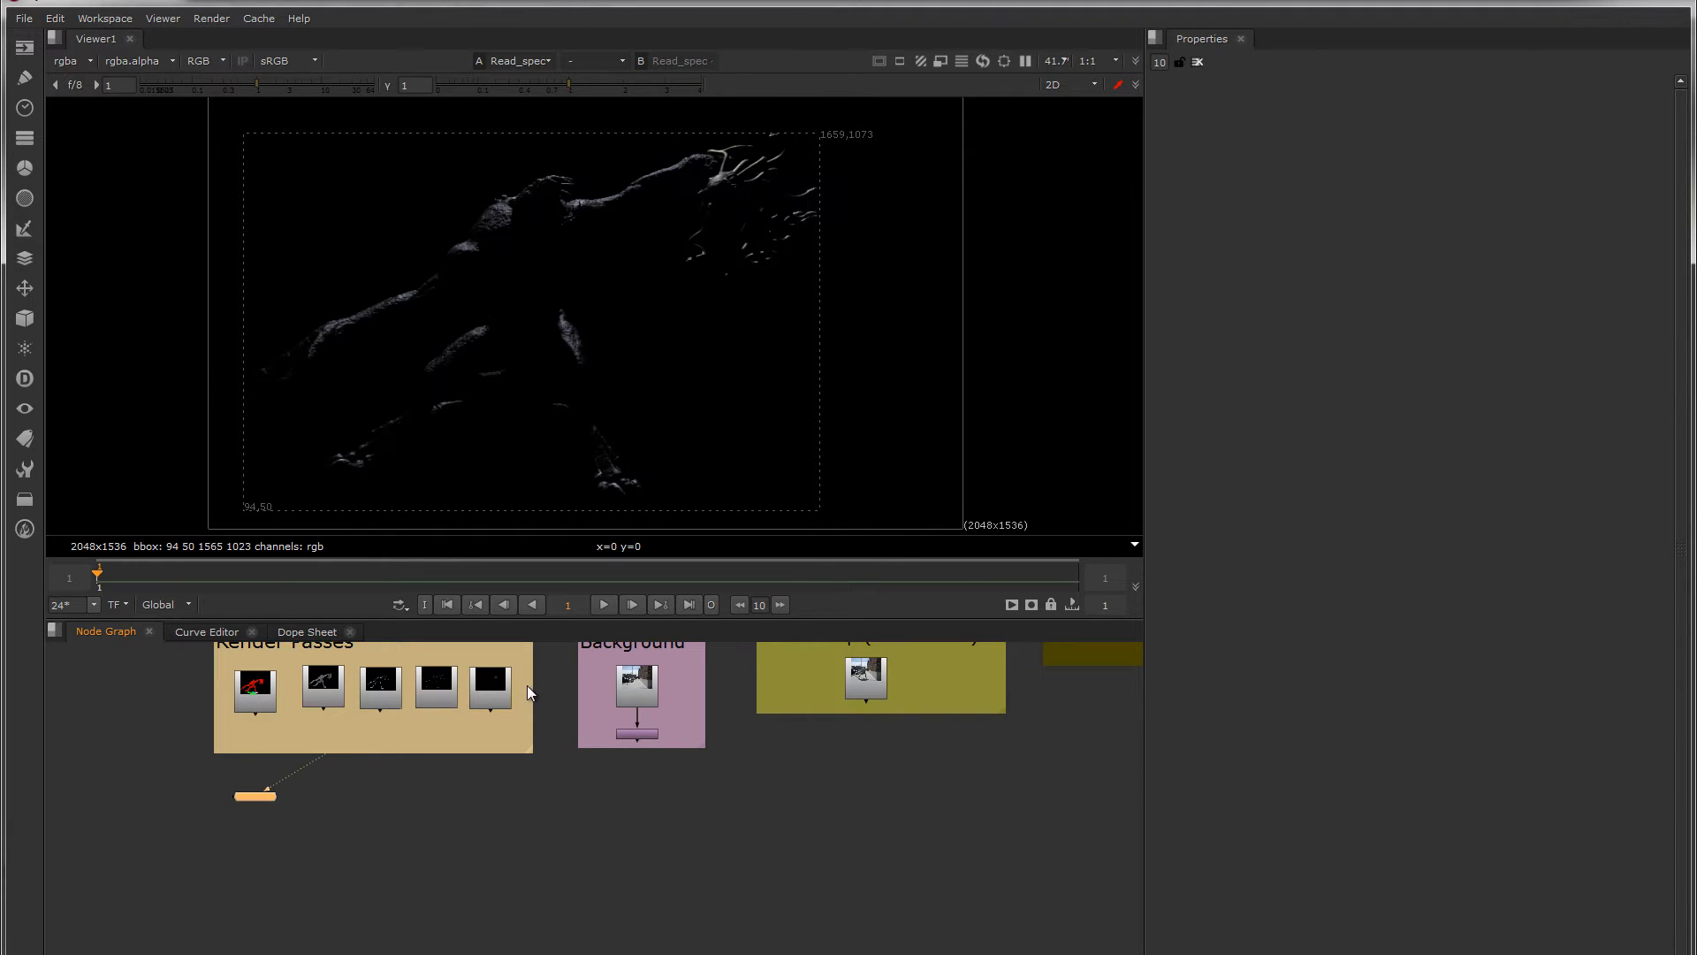
{"action": "left_click", "coordinate": [495, 696]}
{"action": "key", "text": "1"}
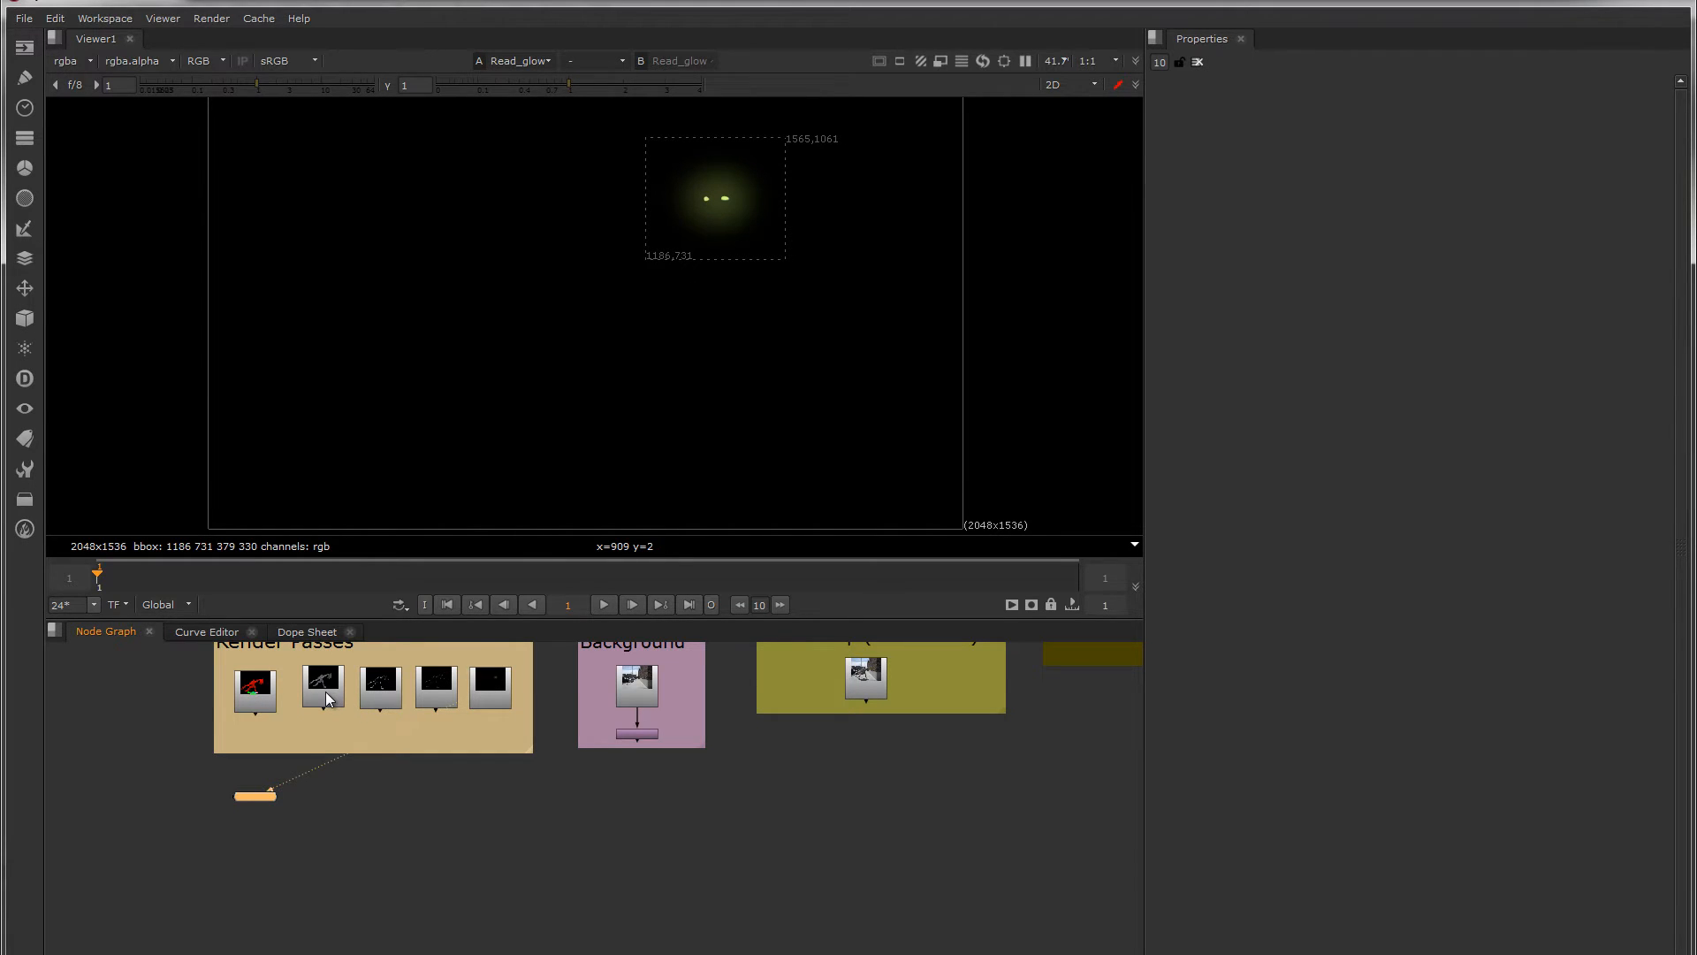
Compare the Read5 lighting pass with the ambient pass in the viewer
{"action": "left_click", "coordinate": [378, 692]}
{"action": "key", "text": "1"}
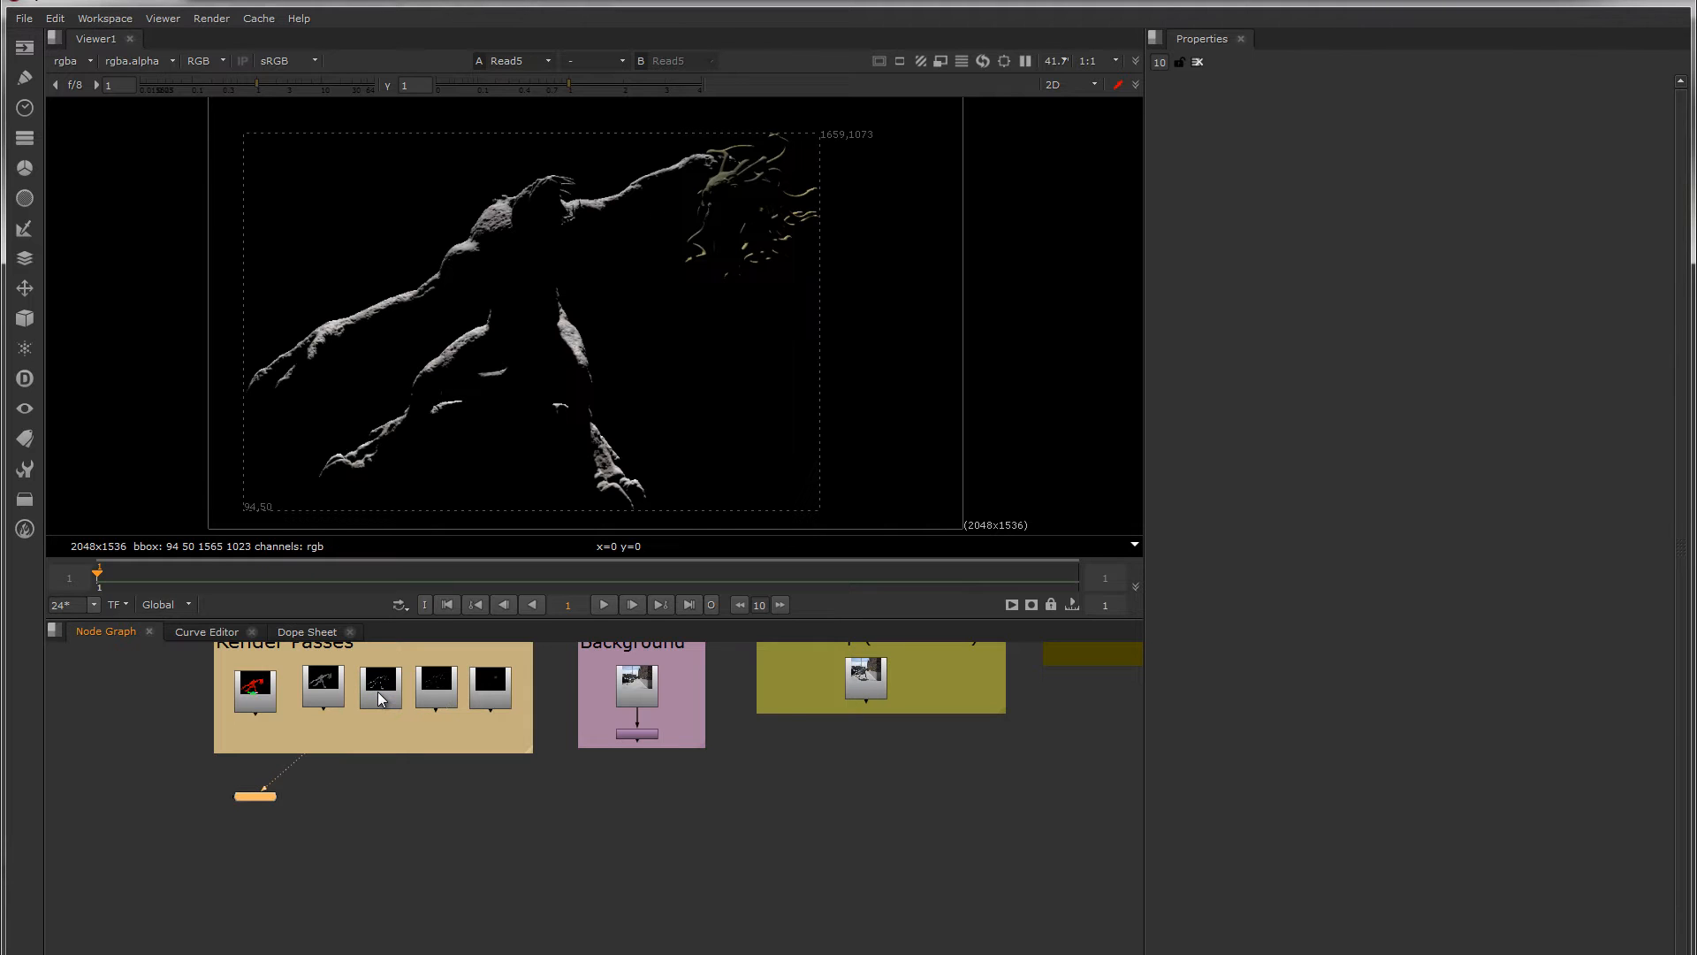
{"action": "left_click", "coordinate": [323, 694]}
{"action": "key", "text": "1"}
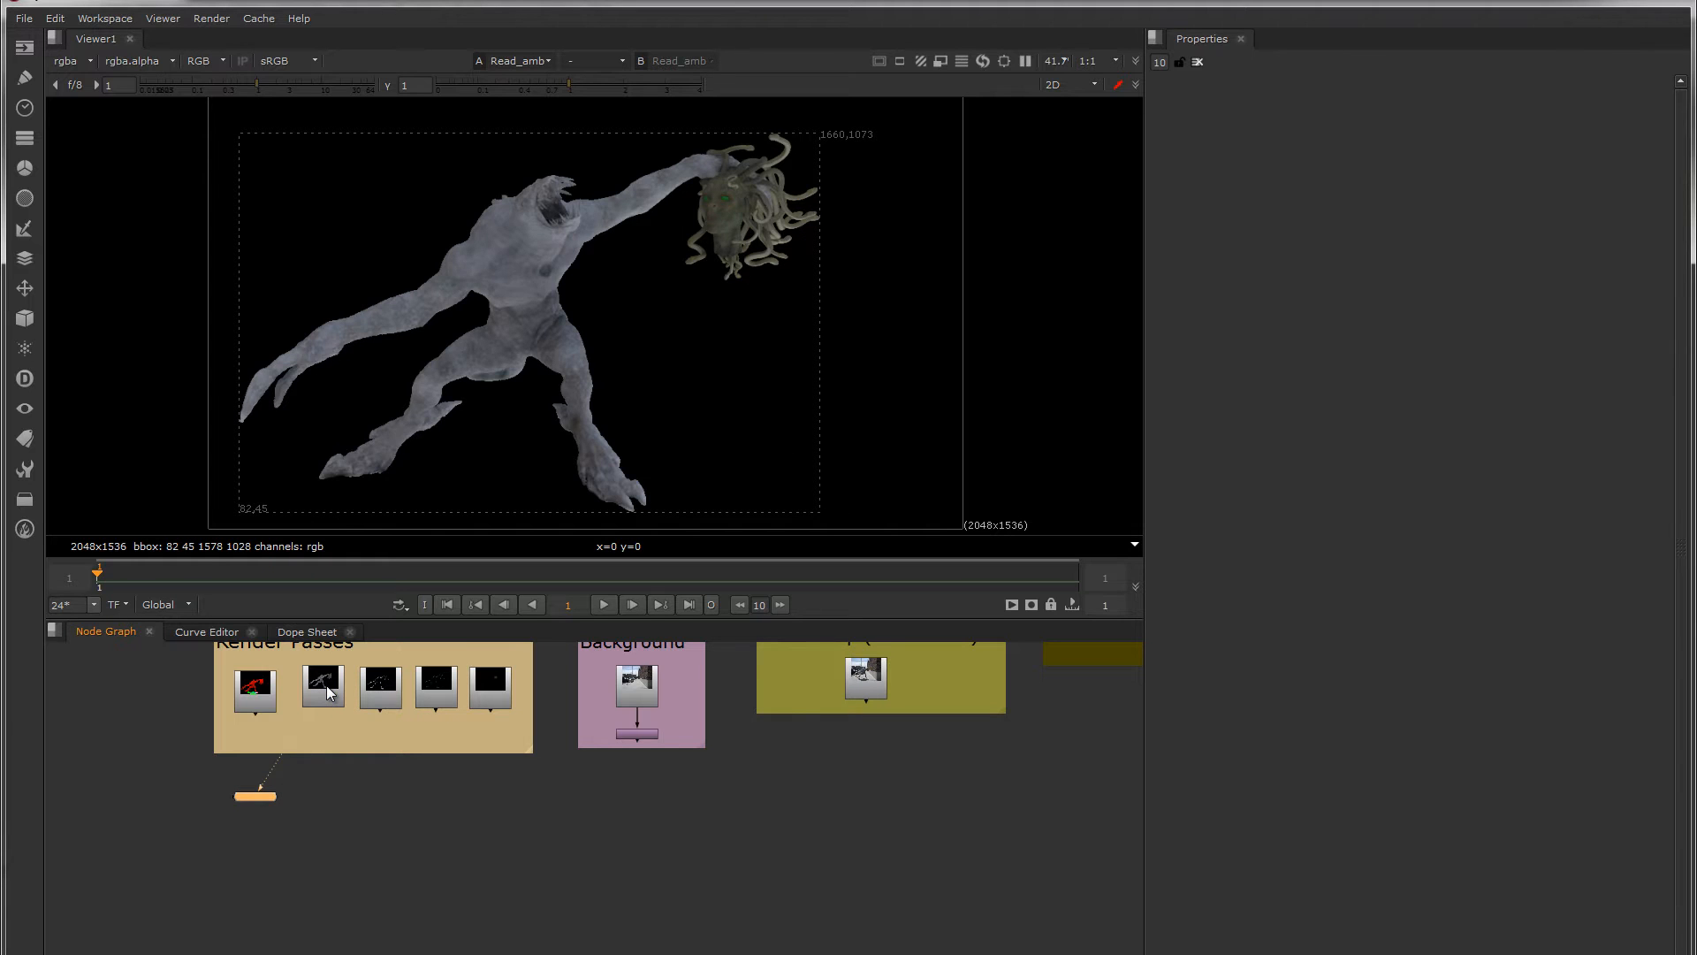
{"action": "left_click", "coordinate": [386, 694]}
{"action": "key", "text": "1"}
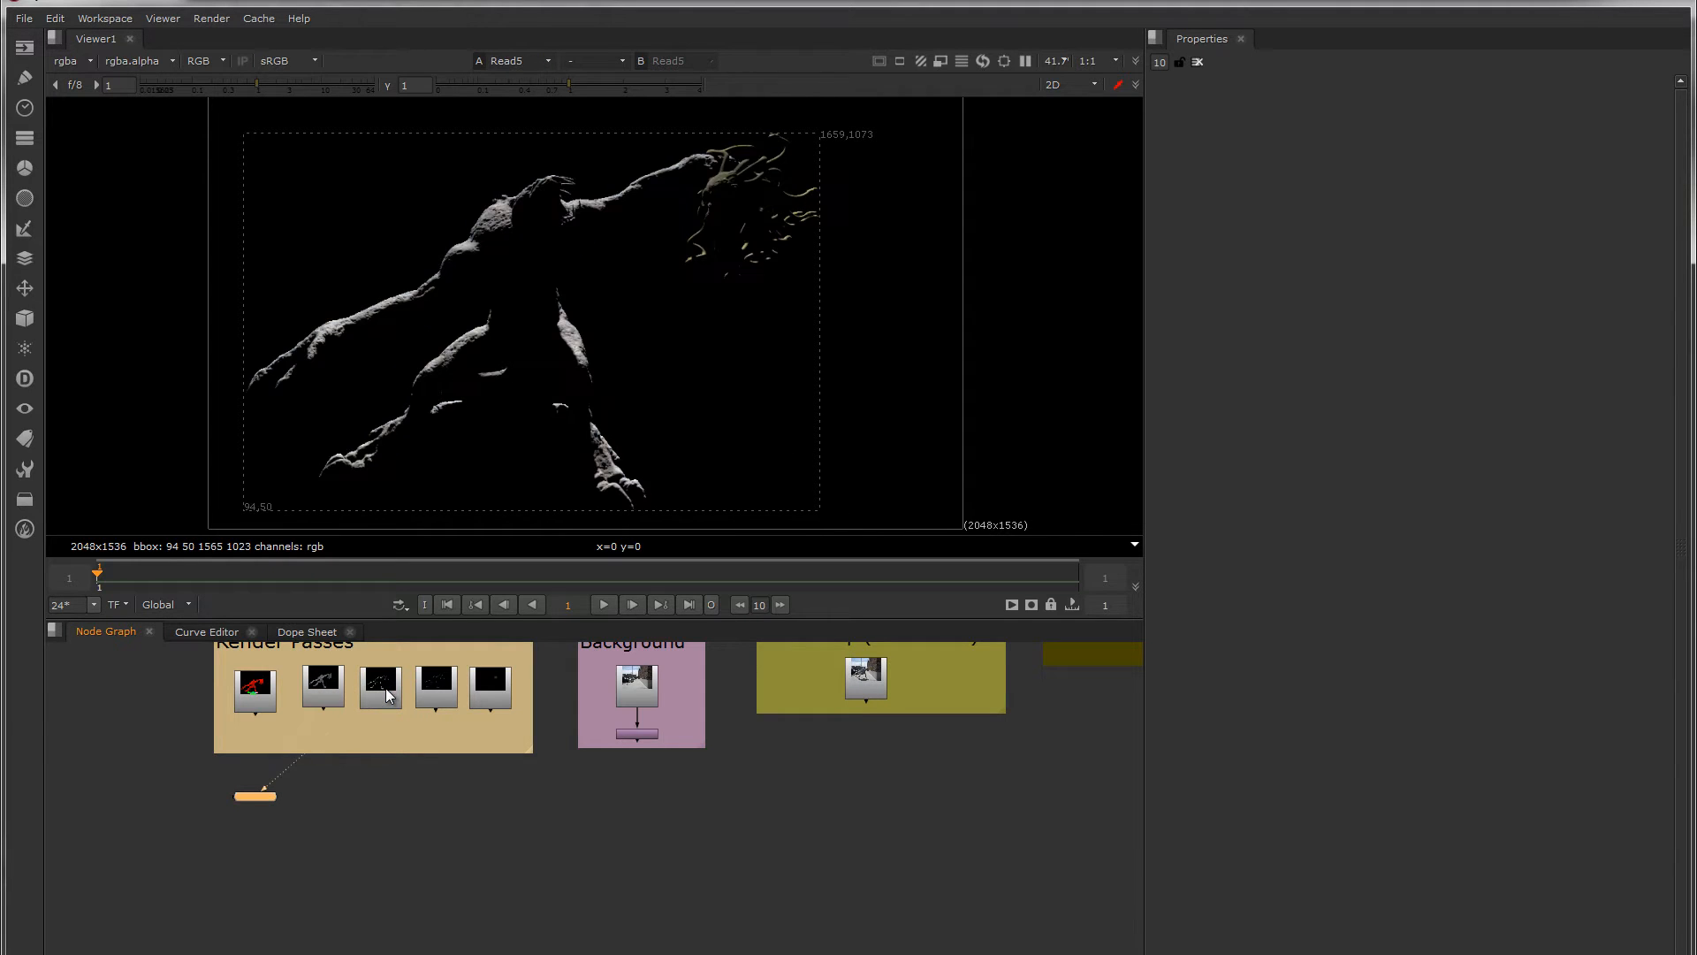
Alternate the viewer between the reformatted background plate and the Read_util utility pass
{"action": "left_click", "coordinate": [642, 735]}
{"action": "key", "text": "1"}
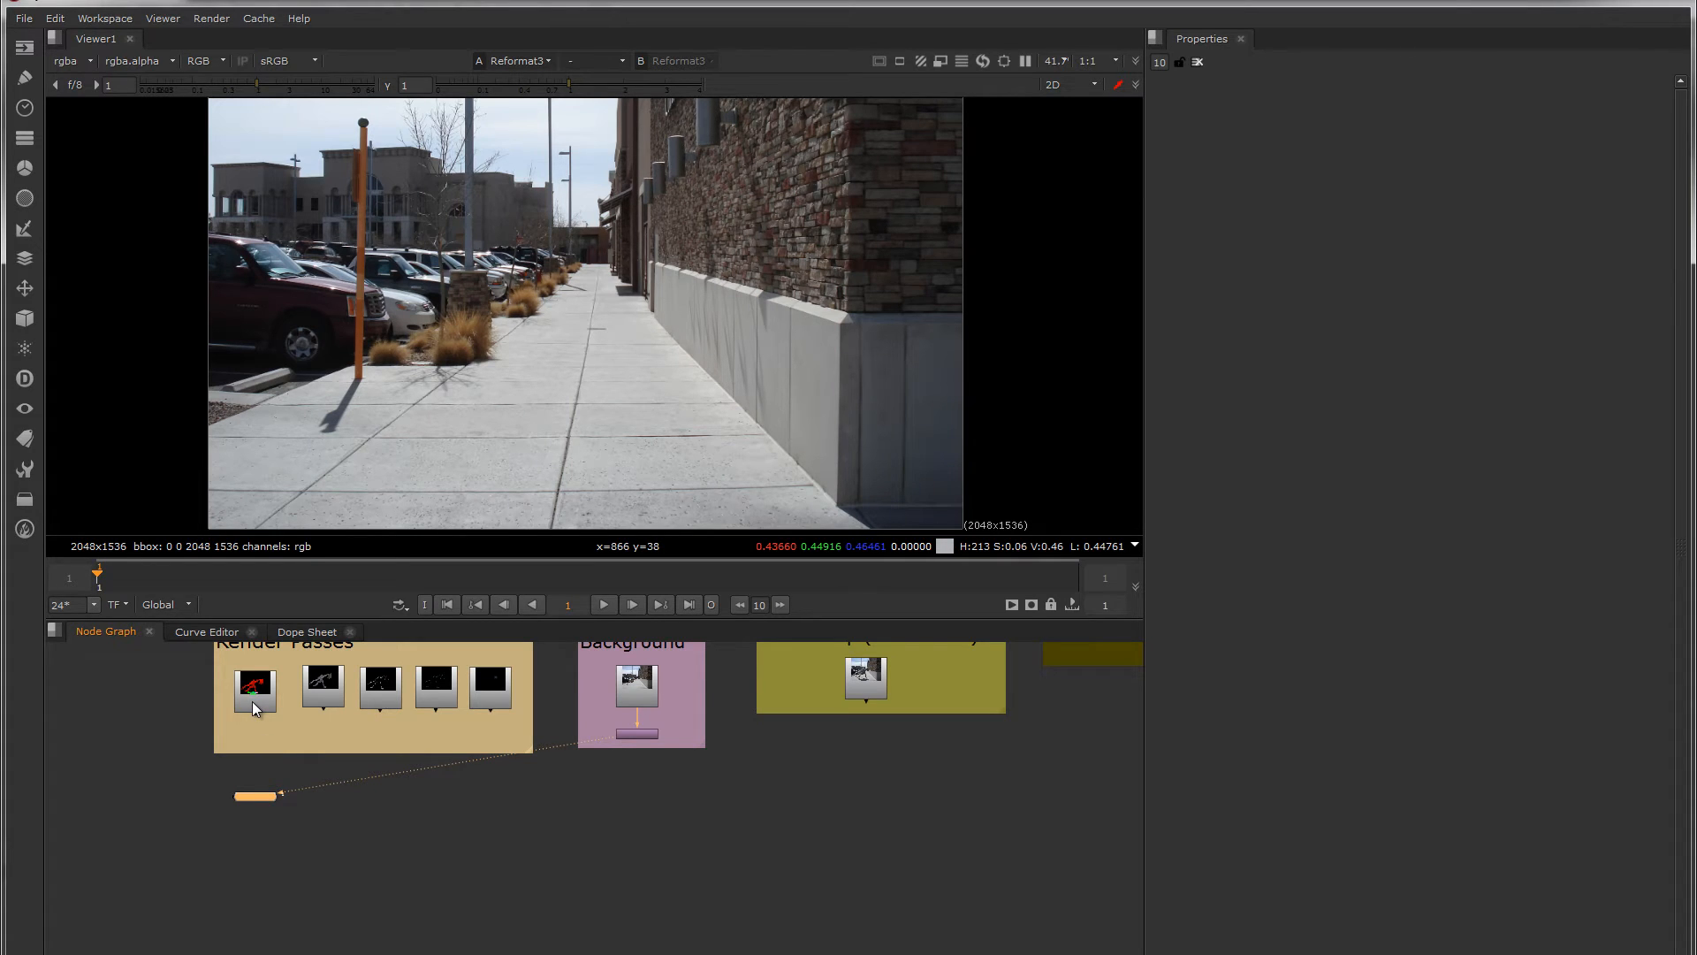
{"action": "key", "text": "1"}
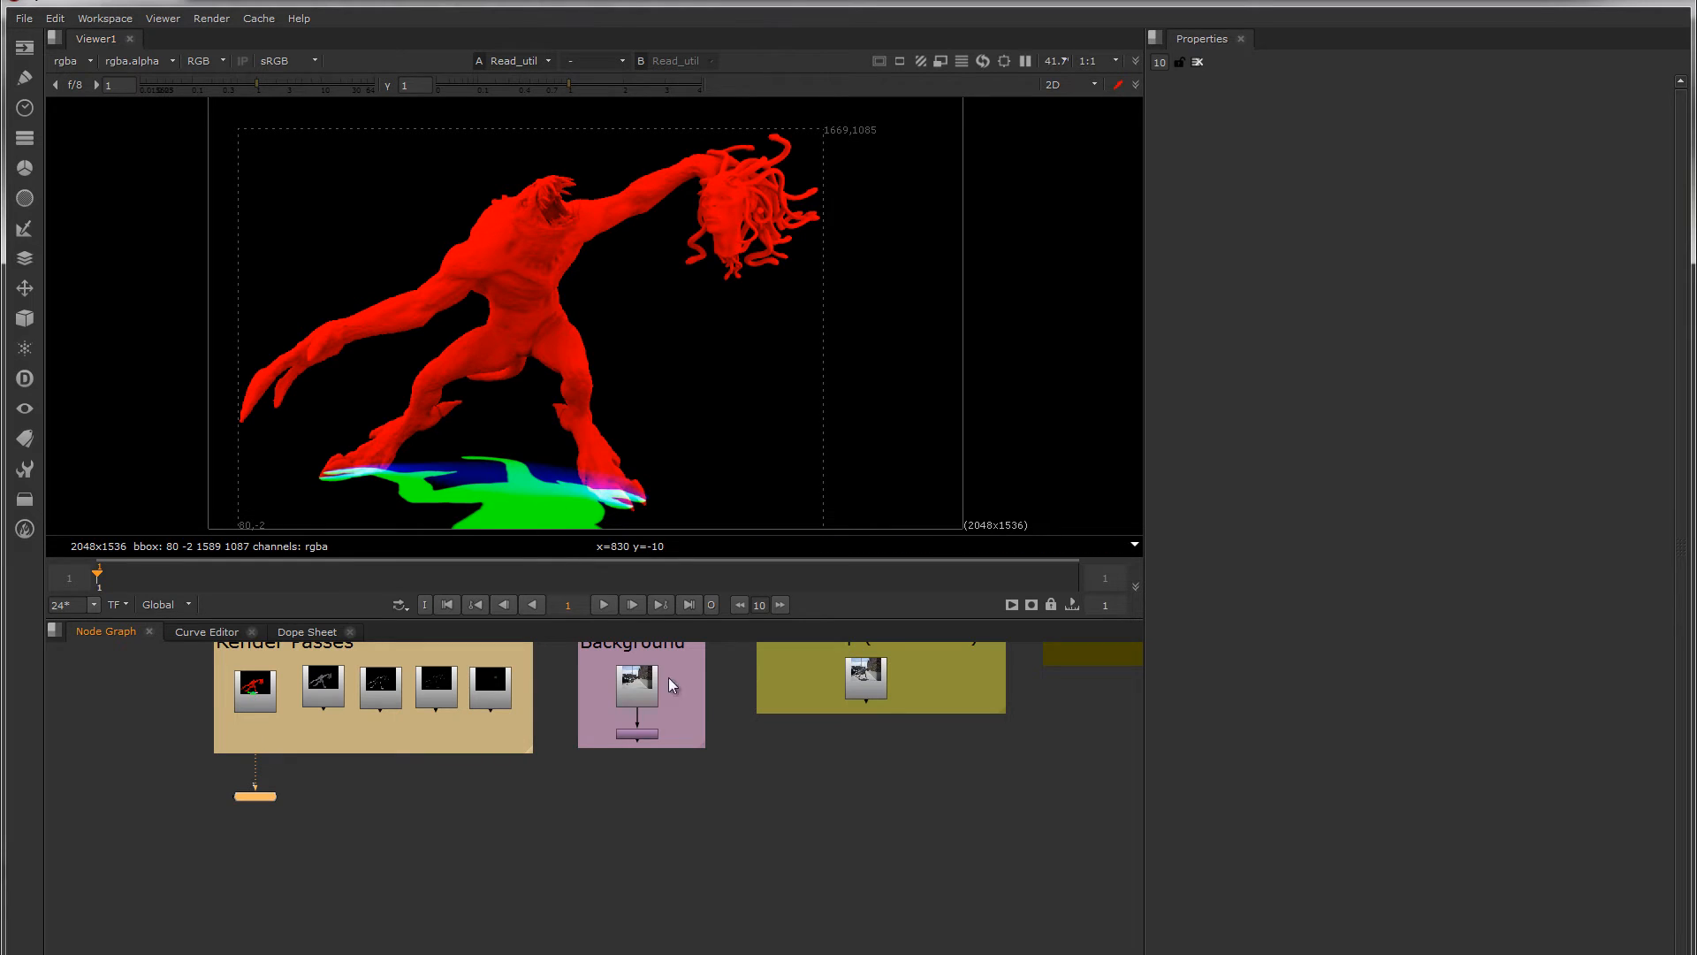
{"action": "left_click", "coordinate": [641, 735]}
{"action": "key", "text": "1"}
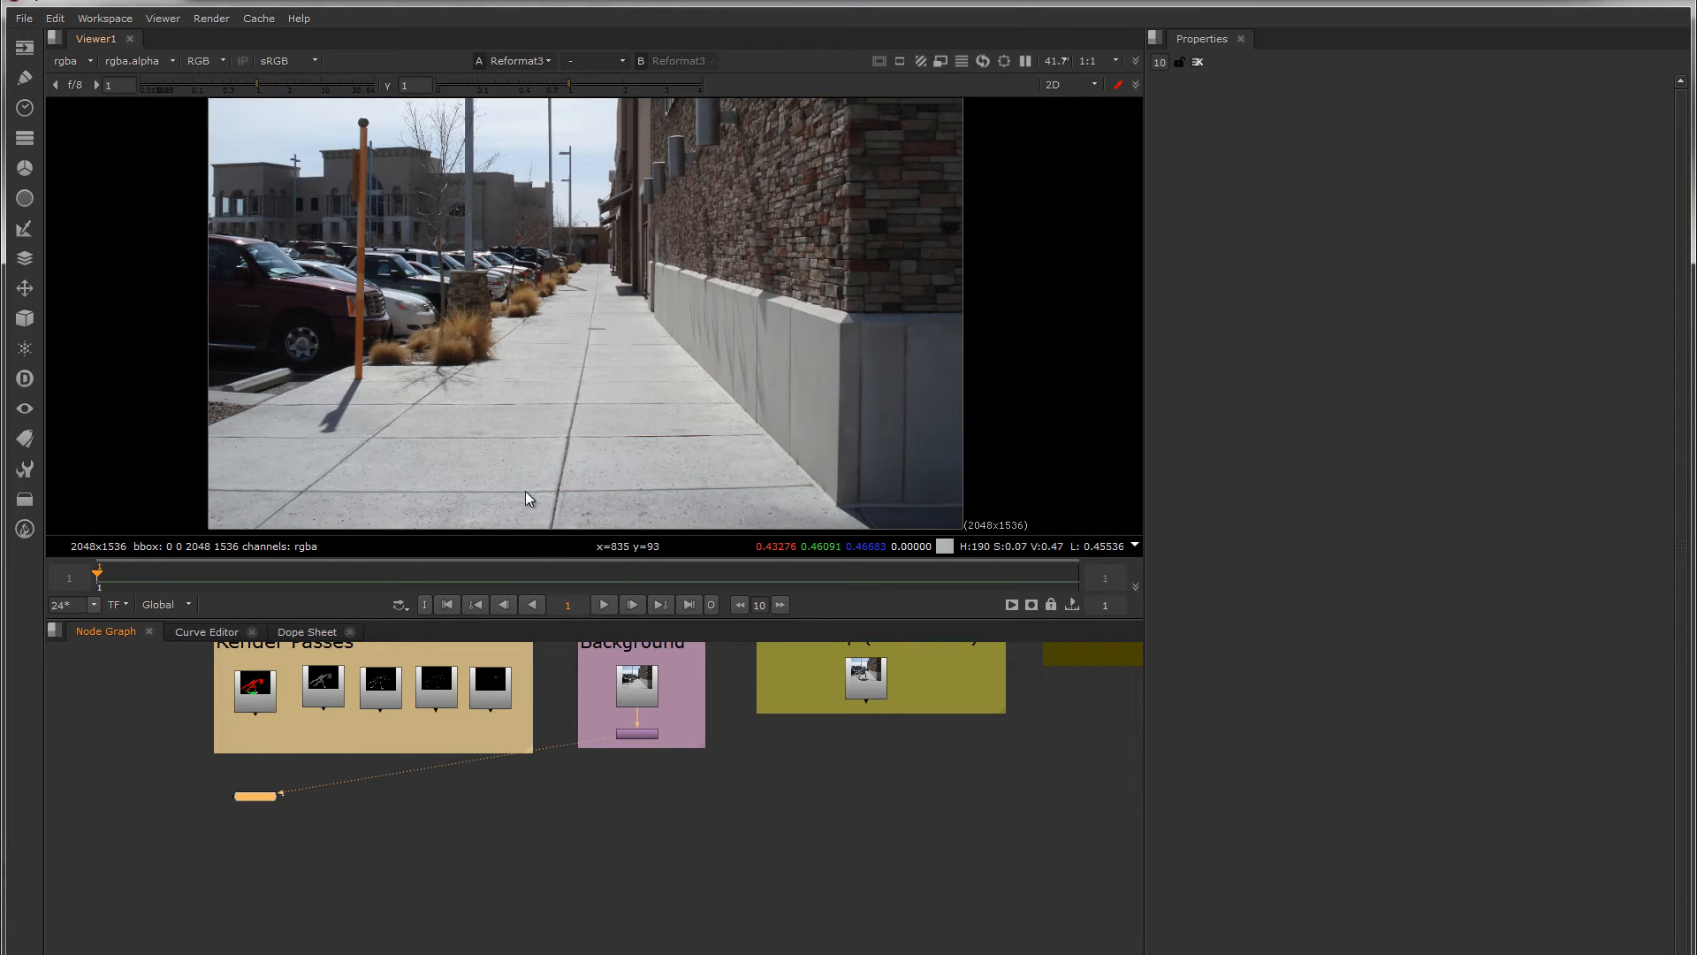
{"action": "left_click", "coordinate": [256, 692]}
{"action": "key", "text": "1"}
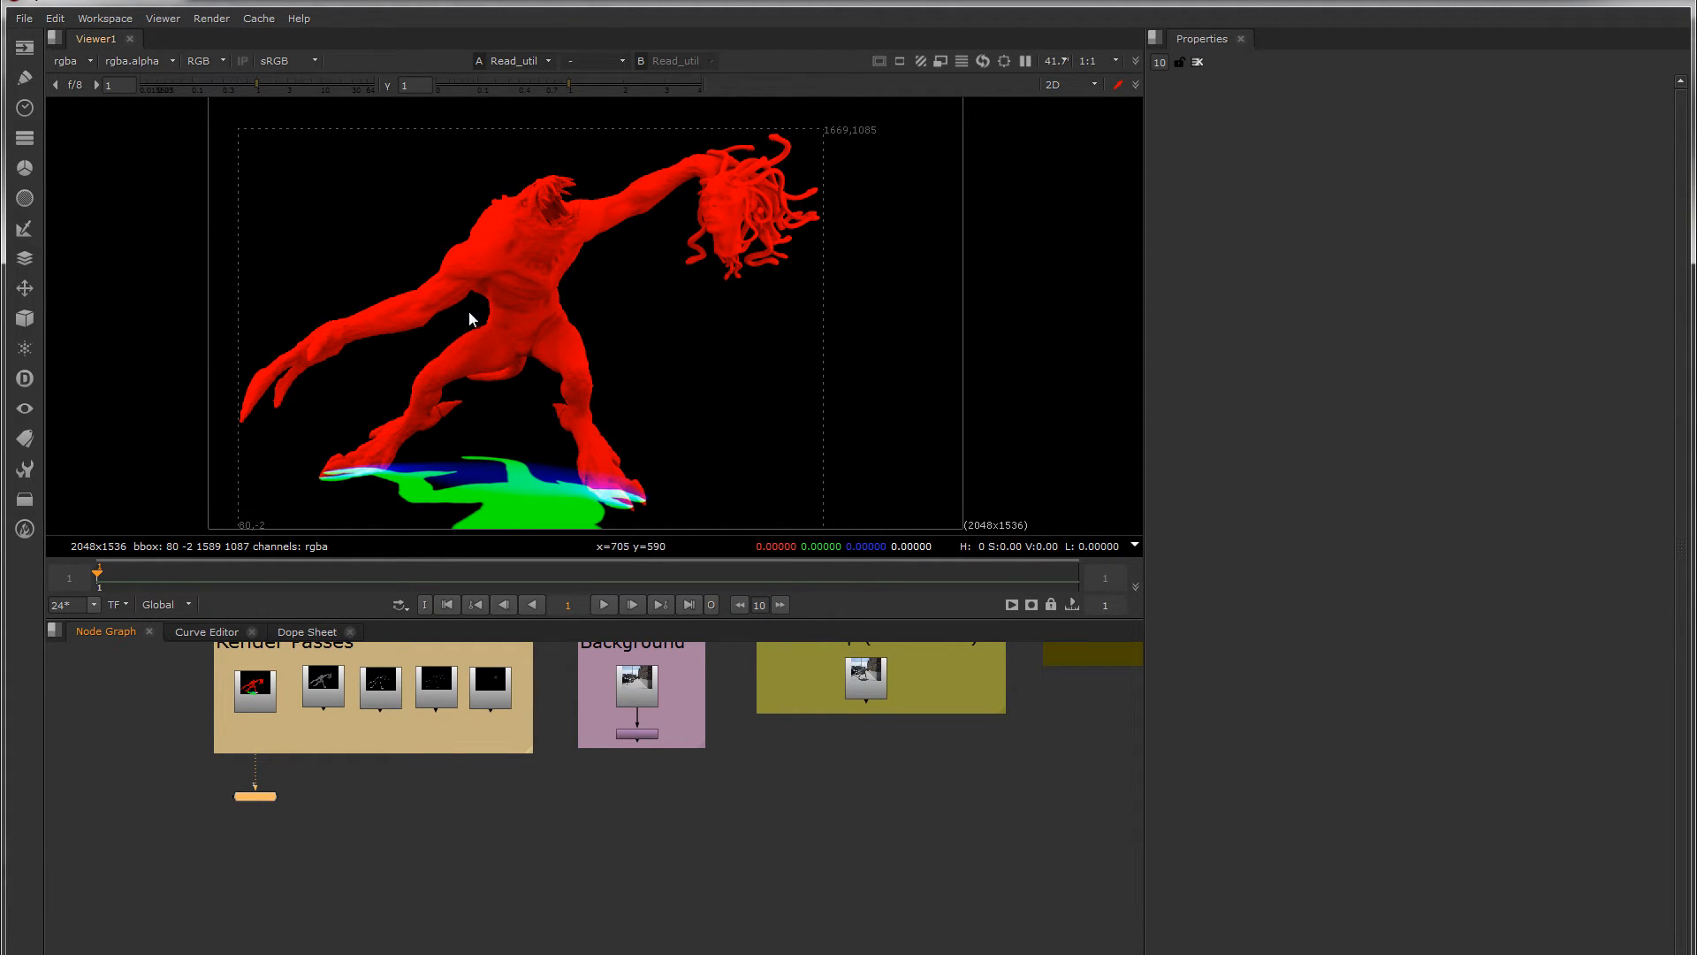
Examine the ambient pass close up around the creature's arm and torso, toggling its alpha channel
{"action": "left_click", "coordinate": [321, 692], "text": "ctrl+shift"}
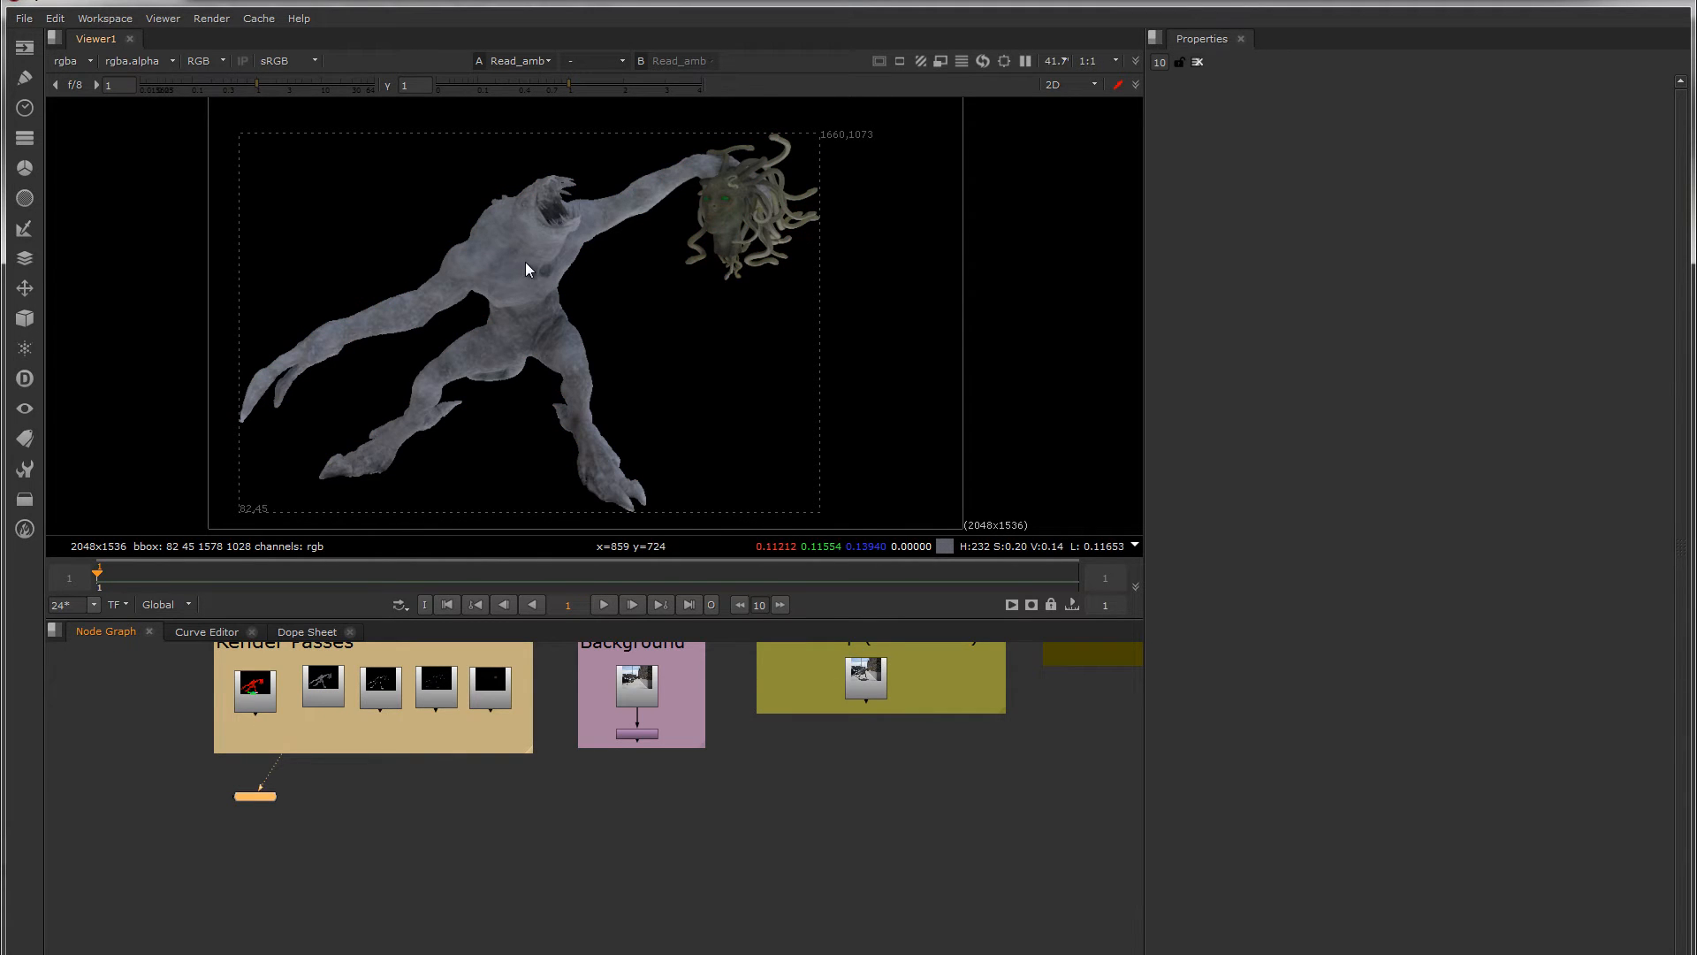
{"action": "left_click", "coordinate": [254, 695]}
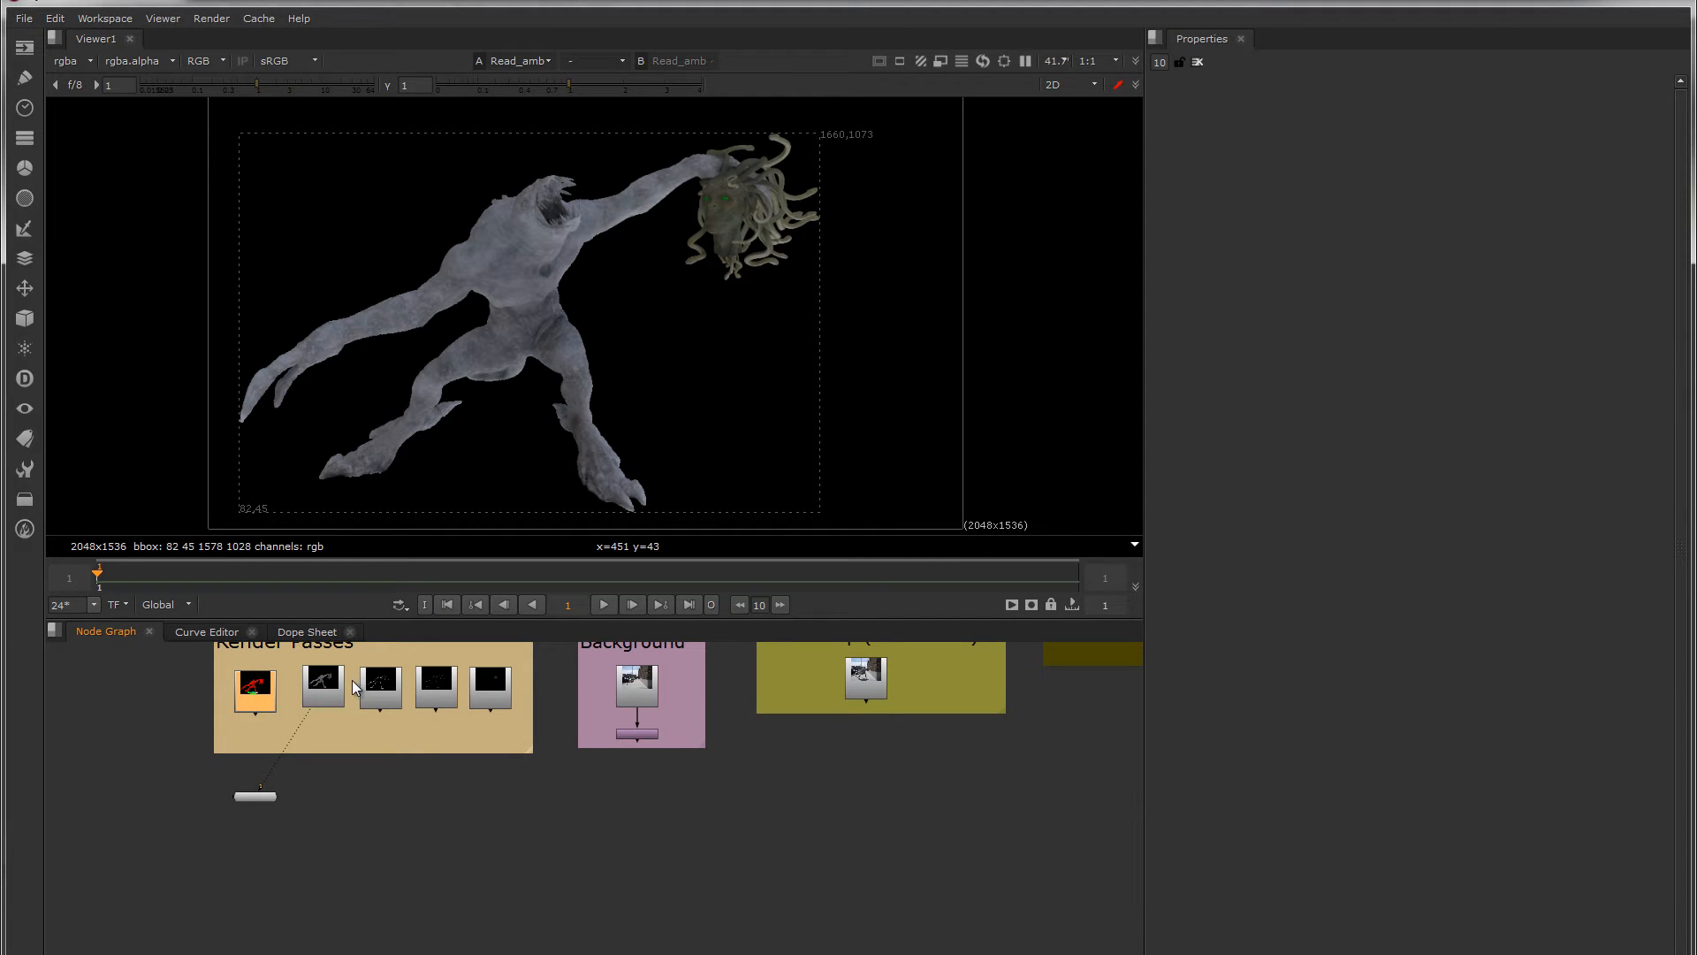
{"action": "scroll", "coordinate": [438, 295], "scroll_direction": "up", "scroll_amount": 7}
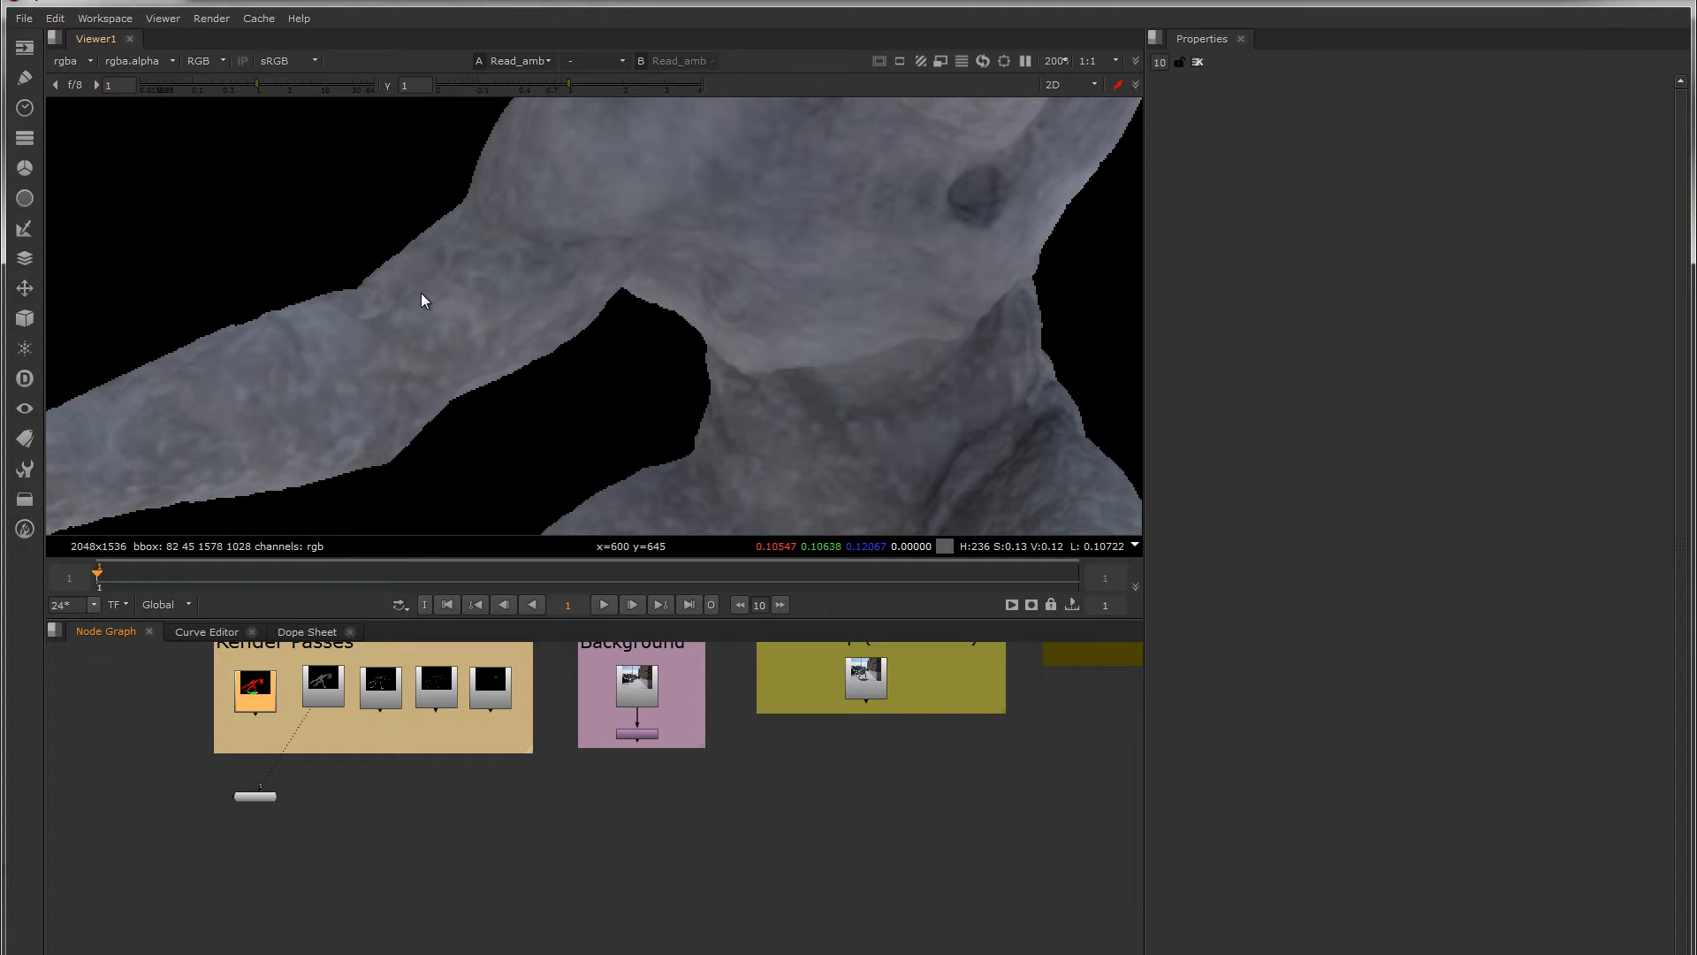
{"action": "middle_click_drag", "start_coordinate": [481, 269], "coordinate": [474, 312]}
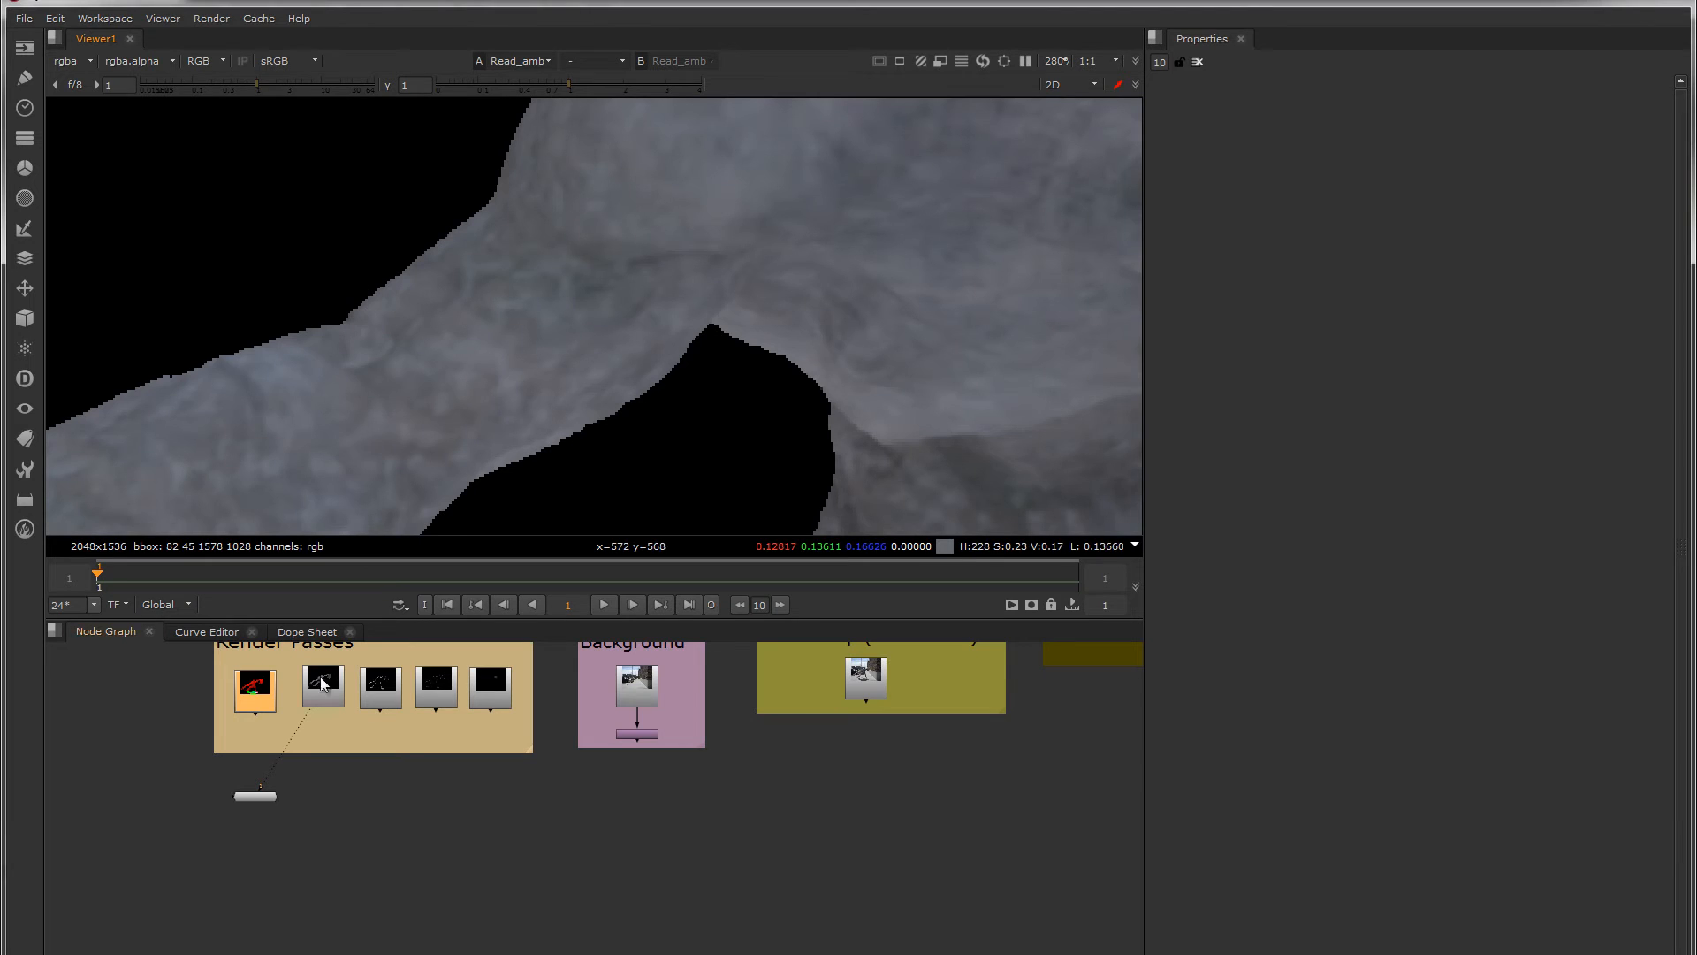
{"action": "scroll", "coordinate": [393, 396], "scroll_direction": "up", "scroll_amount": 2}
{"action": "key", "text": "a"}
{"action": "key", "text": "a"}
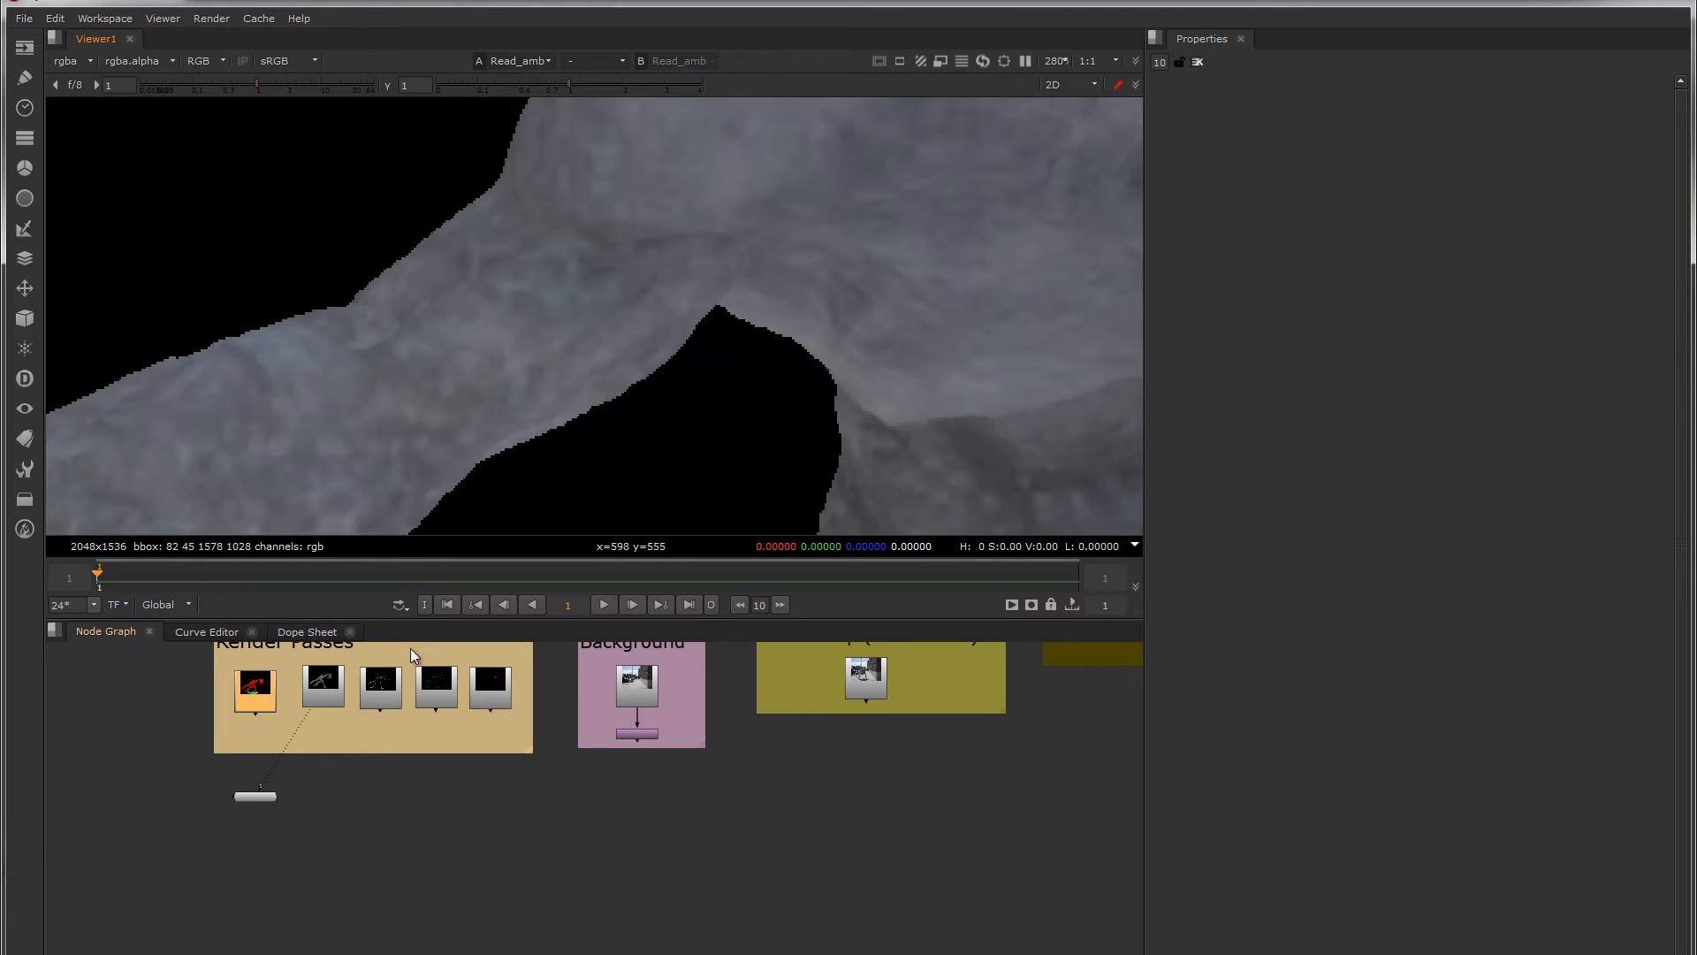
Examine the Read5 lighting pass around the arm and legs, repeatedly switching between colour and alpha display
{"action": "left_click", "coordinate": [364, 692]}
{"action": "key", "text": "1"}
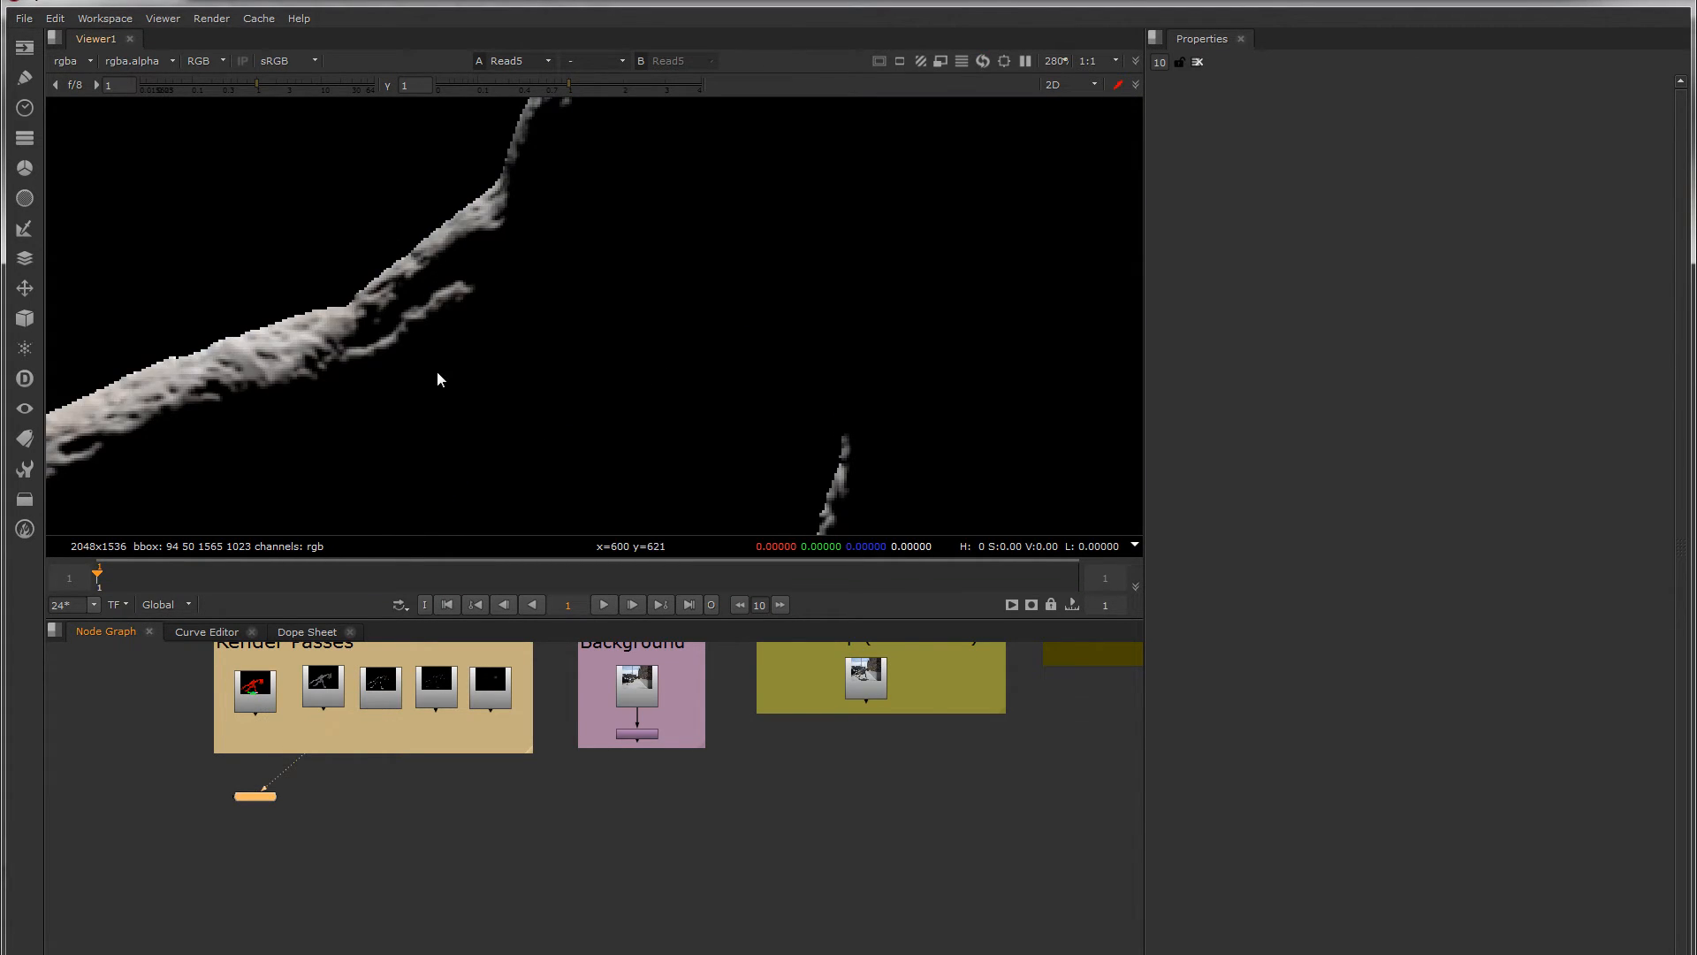
{"action": "middle_click_drag", "start_coordinate": [449, 390], "coordinate": [484, 336]}
{"action": "key", "text": "a"}
{"action": "key", "text": "a"}
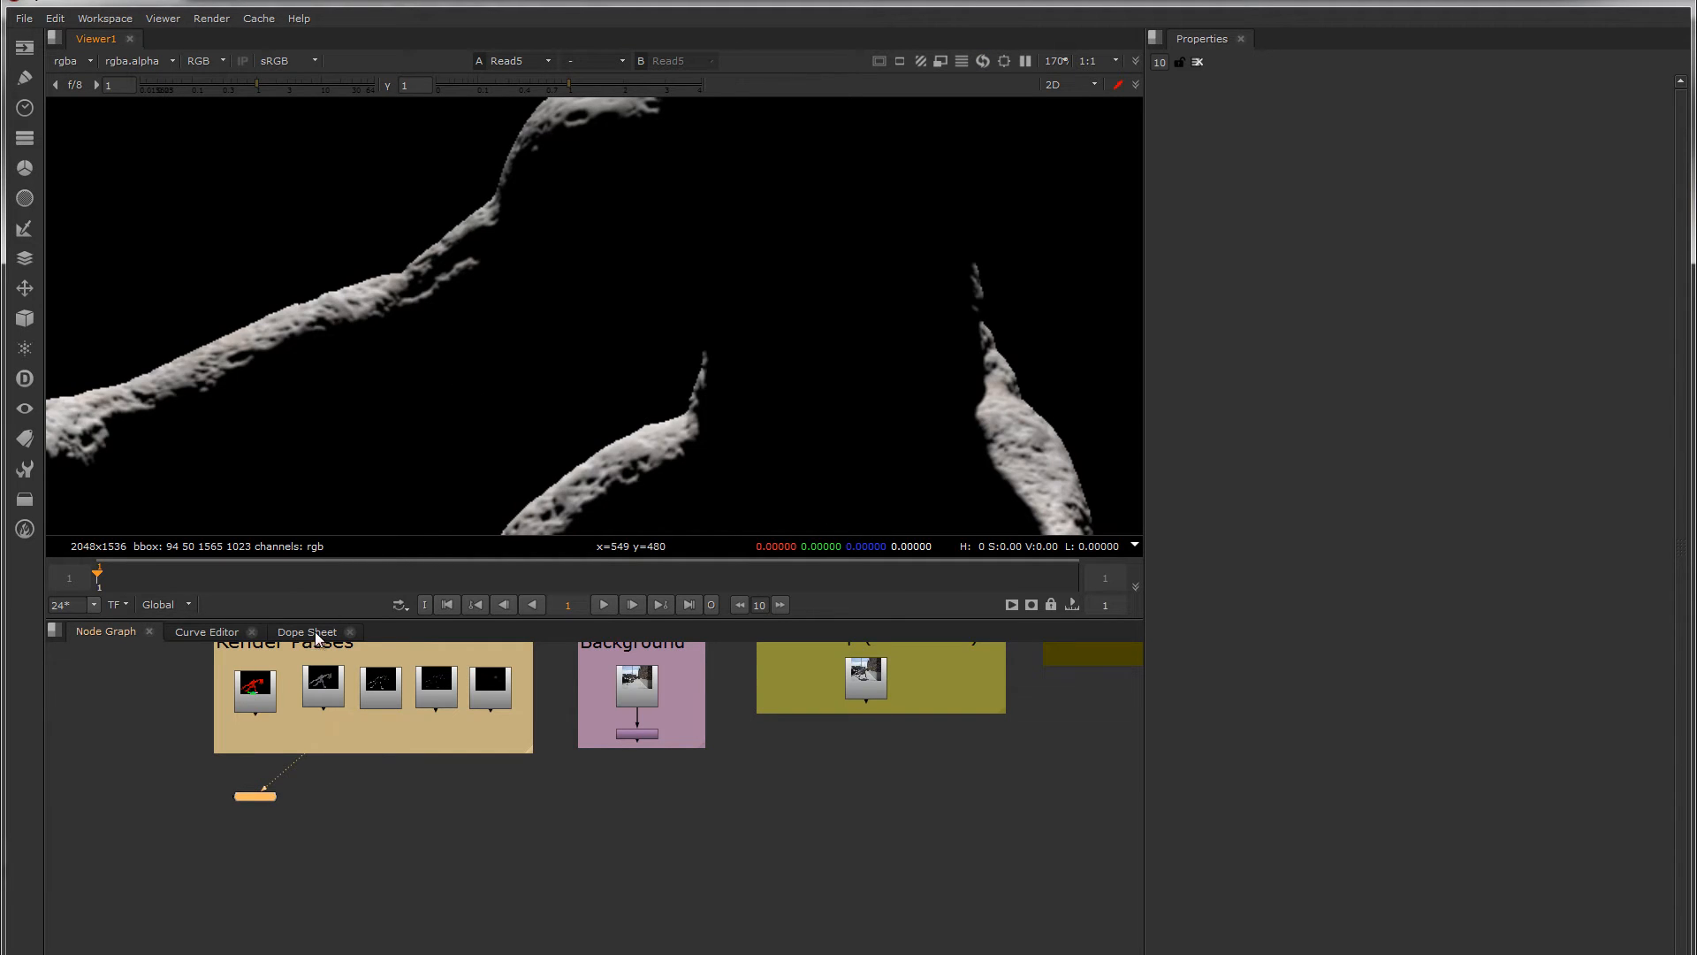
{"action": "middle_click_drag", "start_coordinate": [456, 392], "coordinate": [450, 341]}
{"action": "key", "text": "a"}
{"action": "key", "text": "a"}
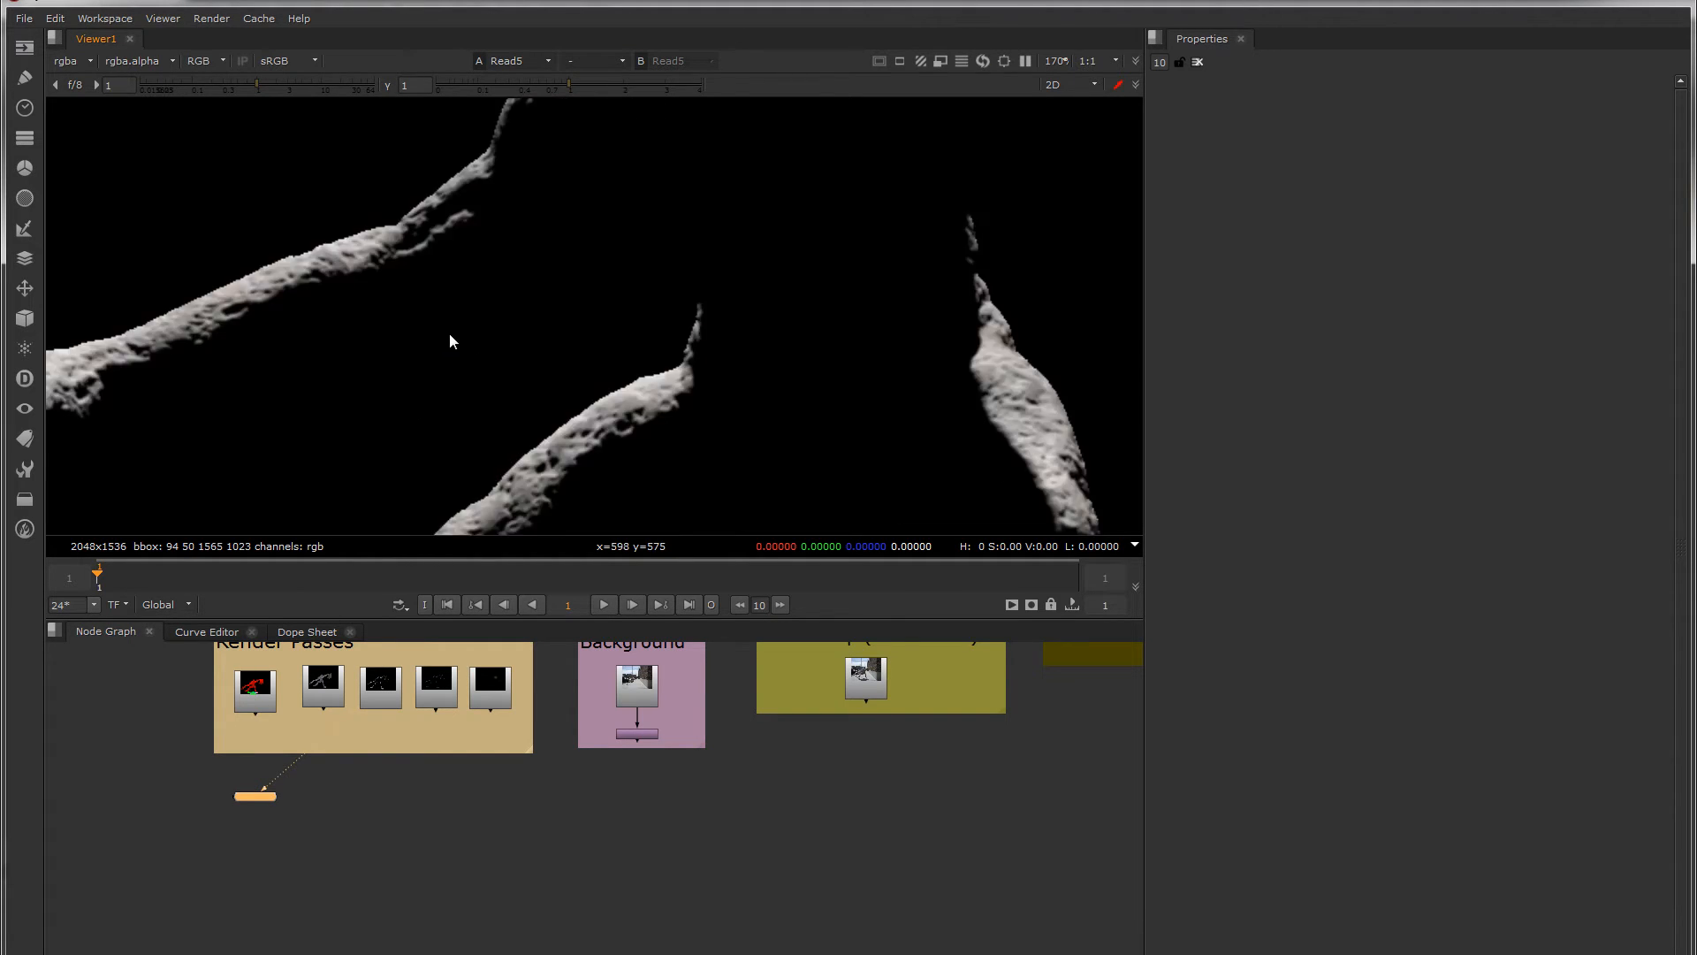
{"action": "key", "text": "a"}
{"action": "key", "text": "a"}
{"action": "key", "text": "a"}
{"action": "key", "text": "a"}
Display the utility pass and examine its alpha channel, both as a full silhouette and close up on the edges
{"action": "left_click", "coordinate": [253, 697], "text": "ctrl+shift"}
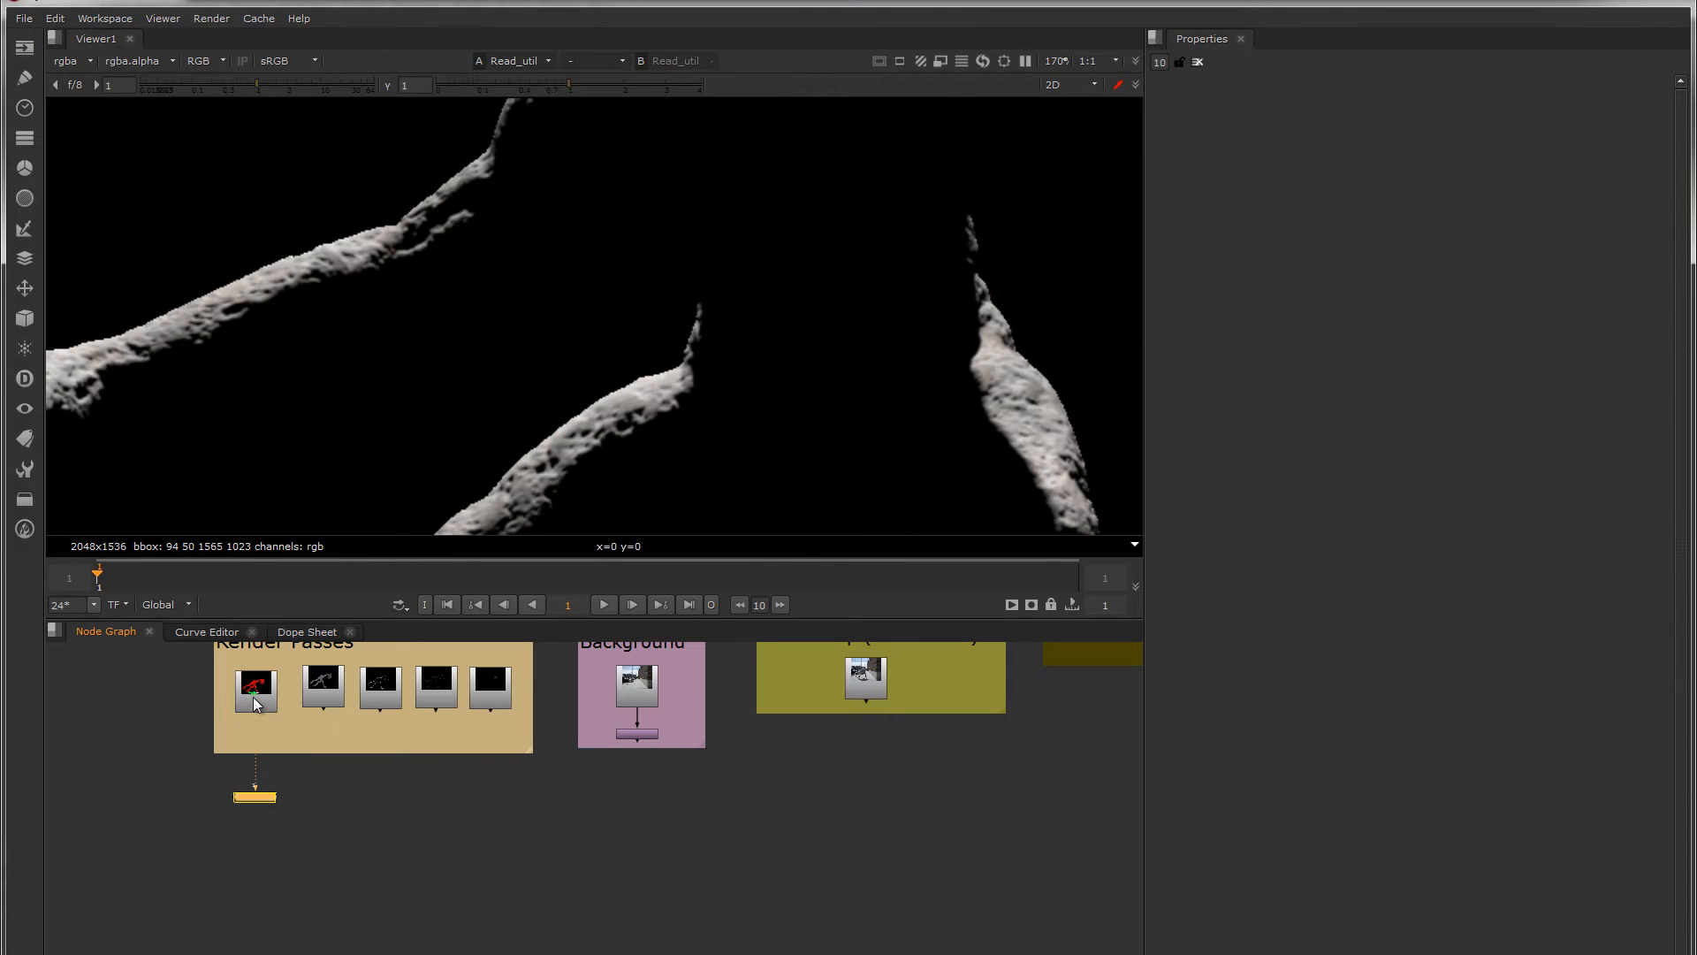
{"action": "key", "text": "a"}
{"action": "key", "text": "a"}
{"action": "key", "text": "a"}
{"action": "key", "text": "a"}
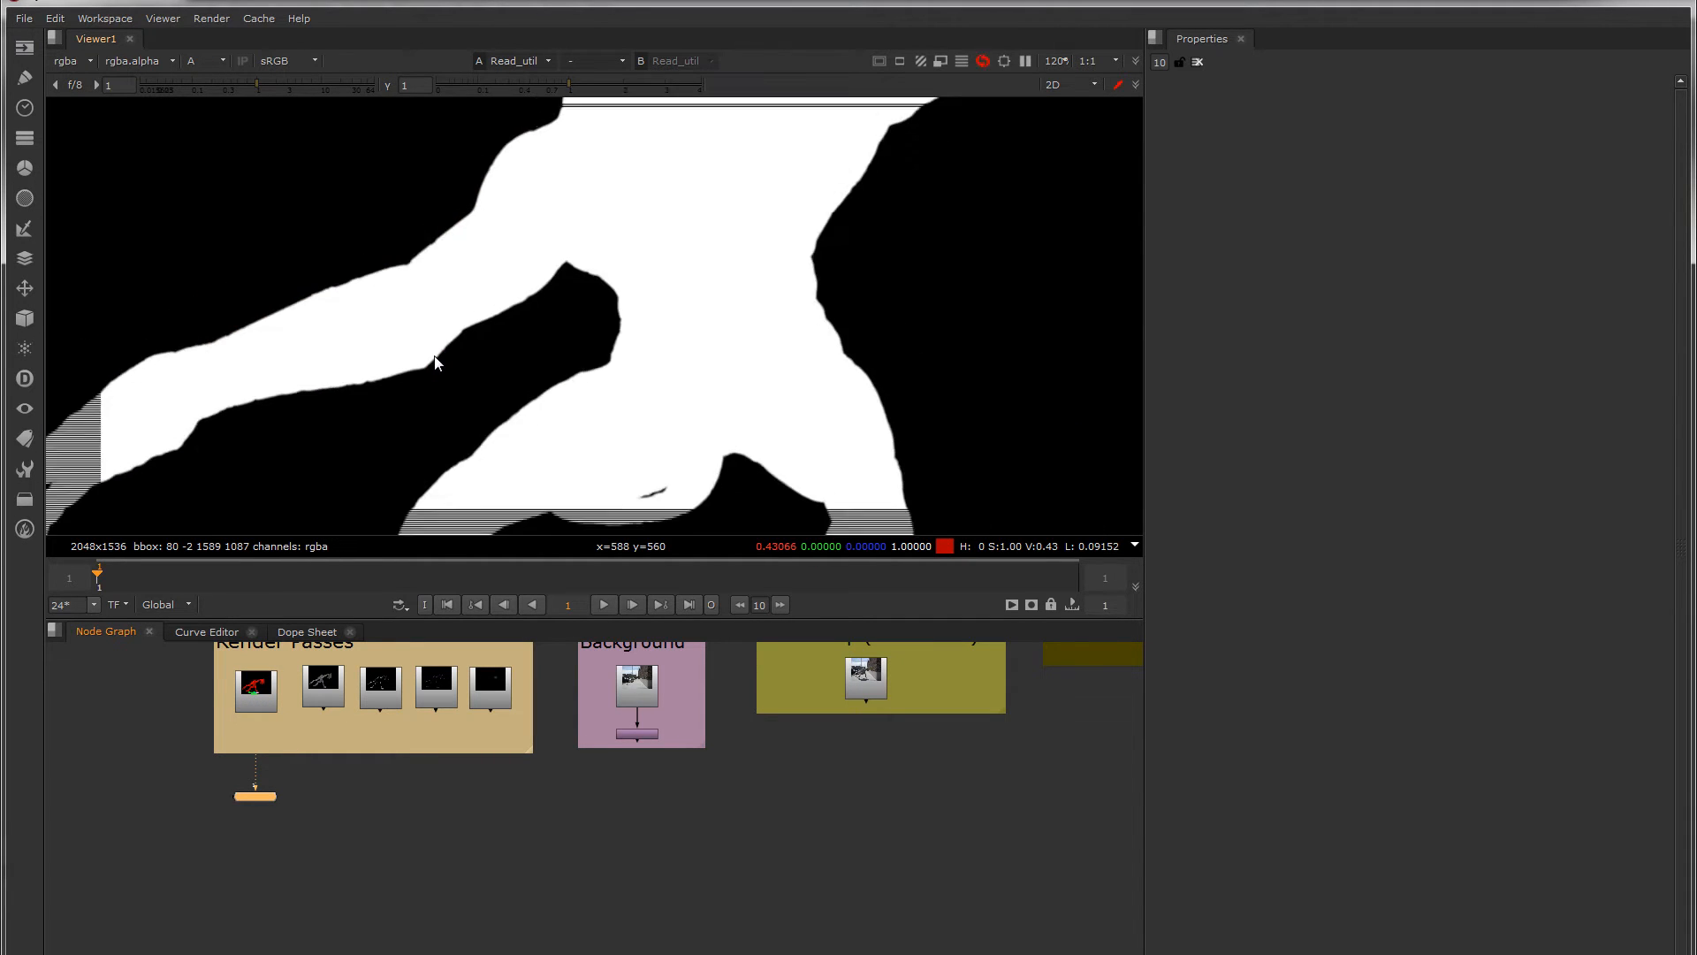
{"action": "scroll", "coordinate": [440, 358], "scroll_direction": "down", "scroll_amount": 5}
{"action": "key", "text": "a"}
{"action": "scroll", "coordinate": [510, 380], "scroll_direction": "down", "scroll_amount": 2}
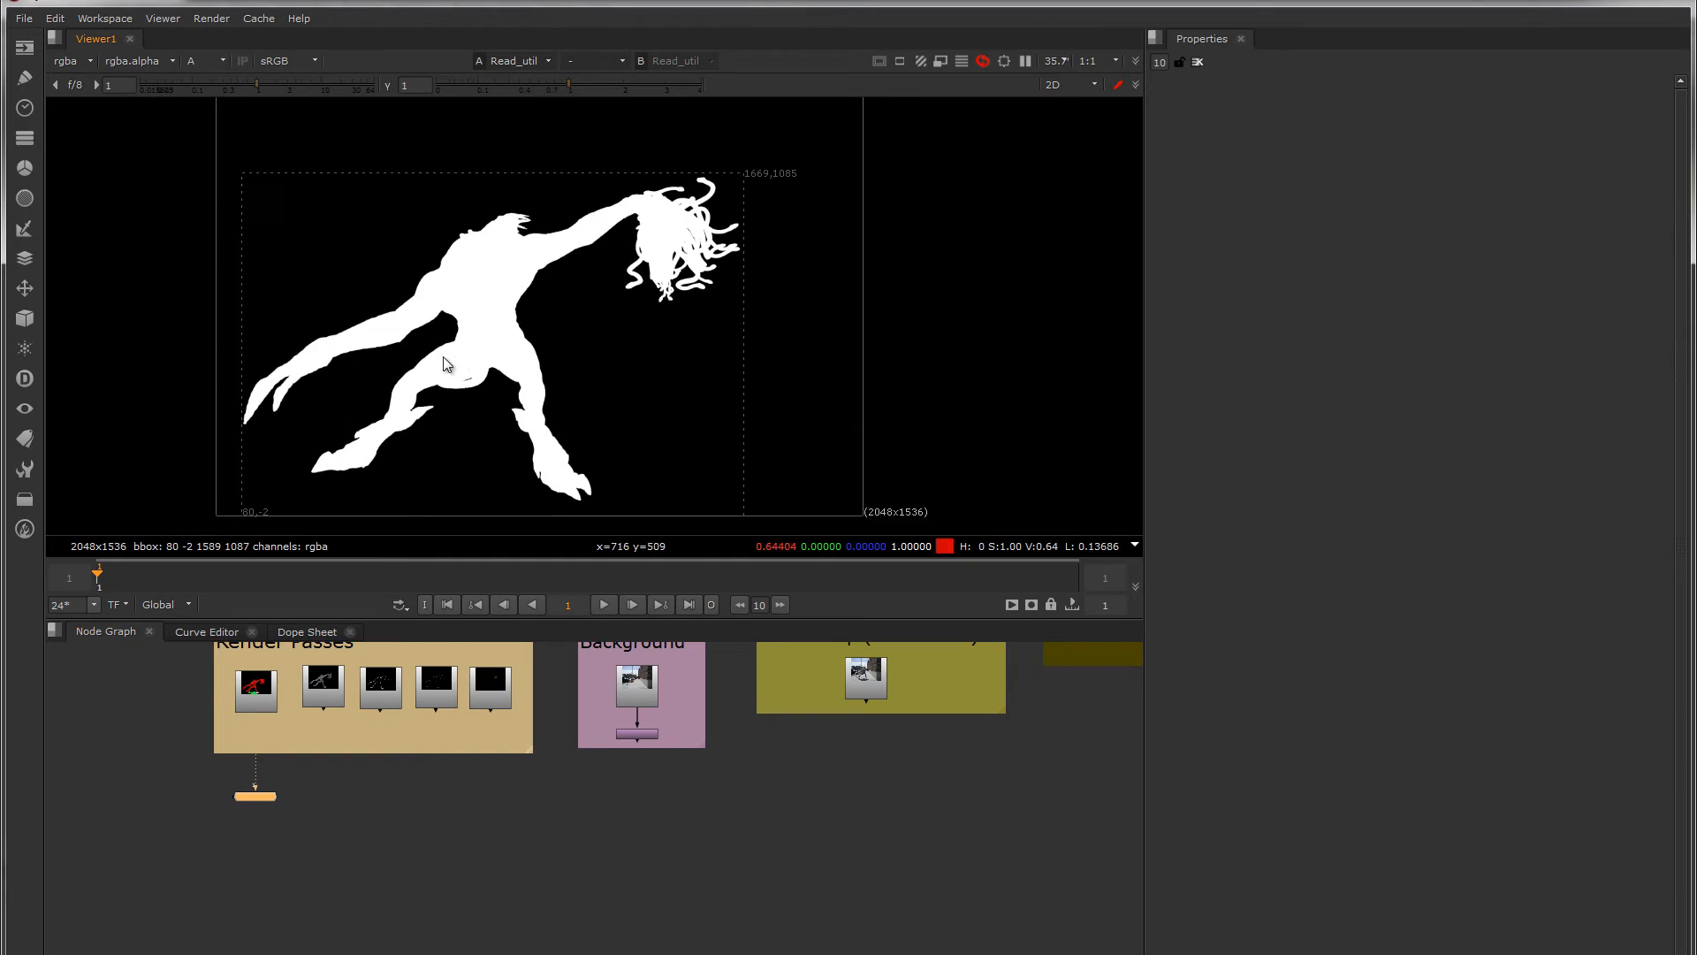
{"action": "key", "text": "a"}
{"action": "key", "text": "a"}
{"action": "scroll", "coordinate": [415, 318], "scroll_direction": "up", "scroll_amount": 4}
{"action": "scroll", "coordinate": [402, 294], "scroll_direction": "up", "scroll_amount": 5}
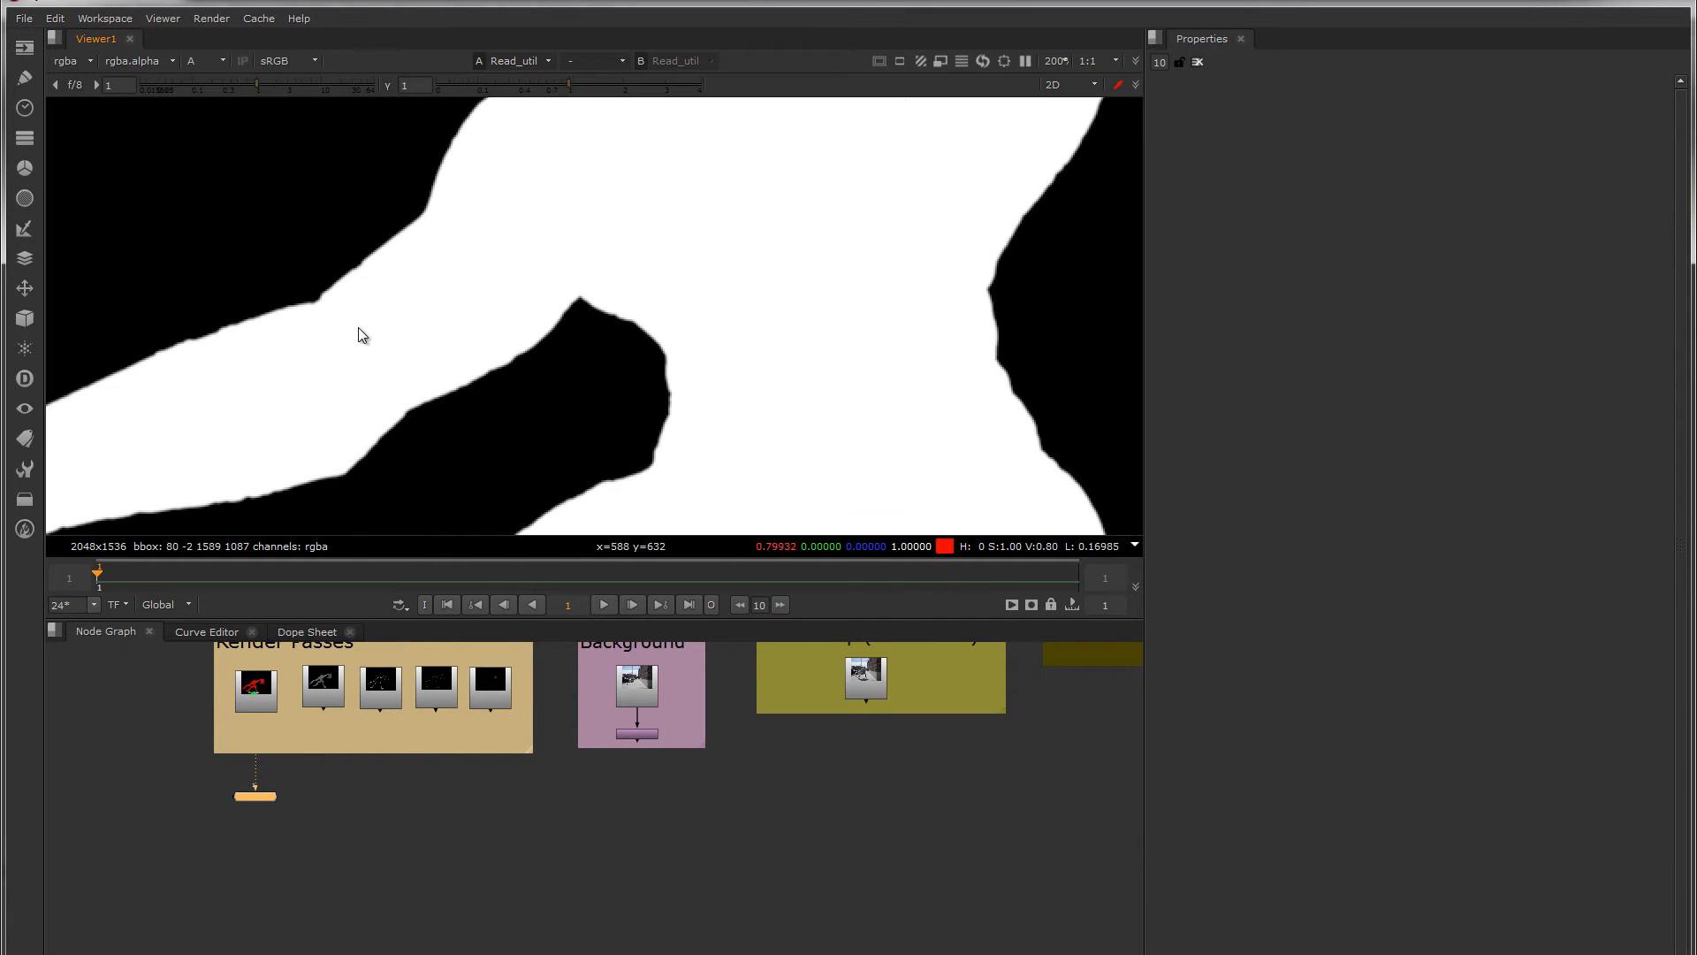
Examine the utility pass's colour channels and alpha around the creature's legs and ground shadow
{"action": "left_click", "coordinate": [257, 694]}
{"action": "key", "text": "a"}
{"action": "scroll", "coordinate": [537, 262], "scroll_direction": "down", "scroll_amount": 5}
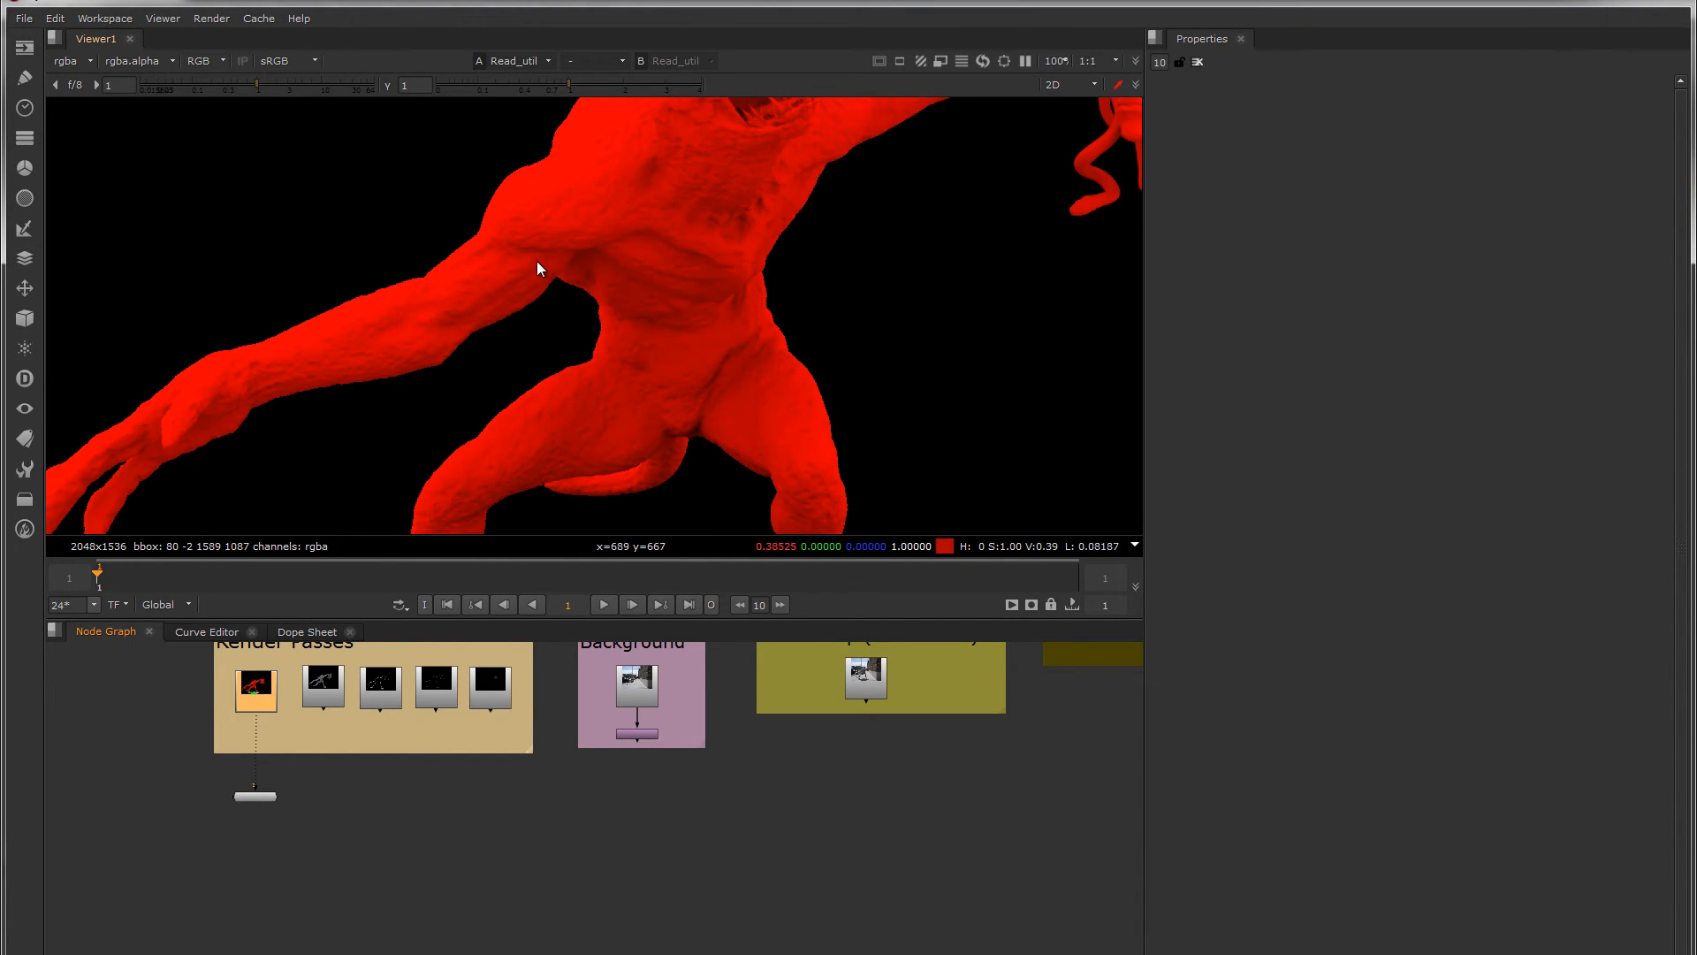
{"action": "middle_click_drag", "start_coordinate": [630, 273], "coordinate": [632, 132]}
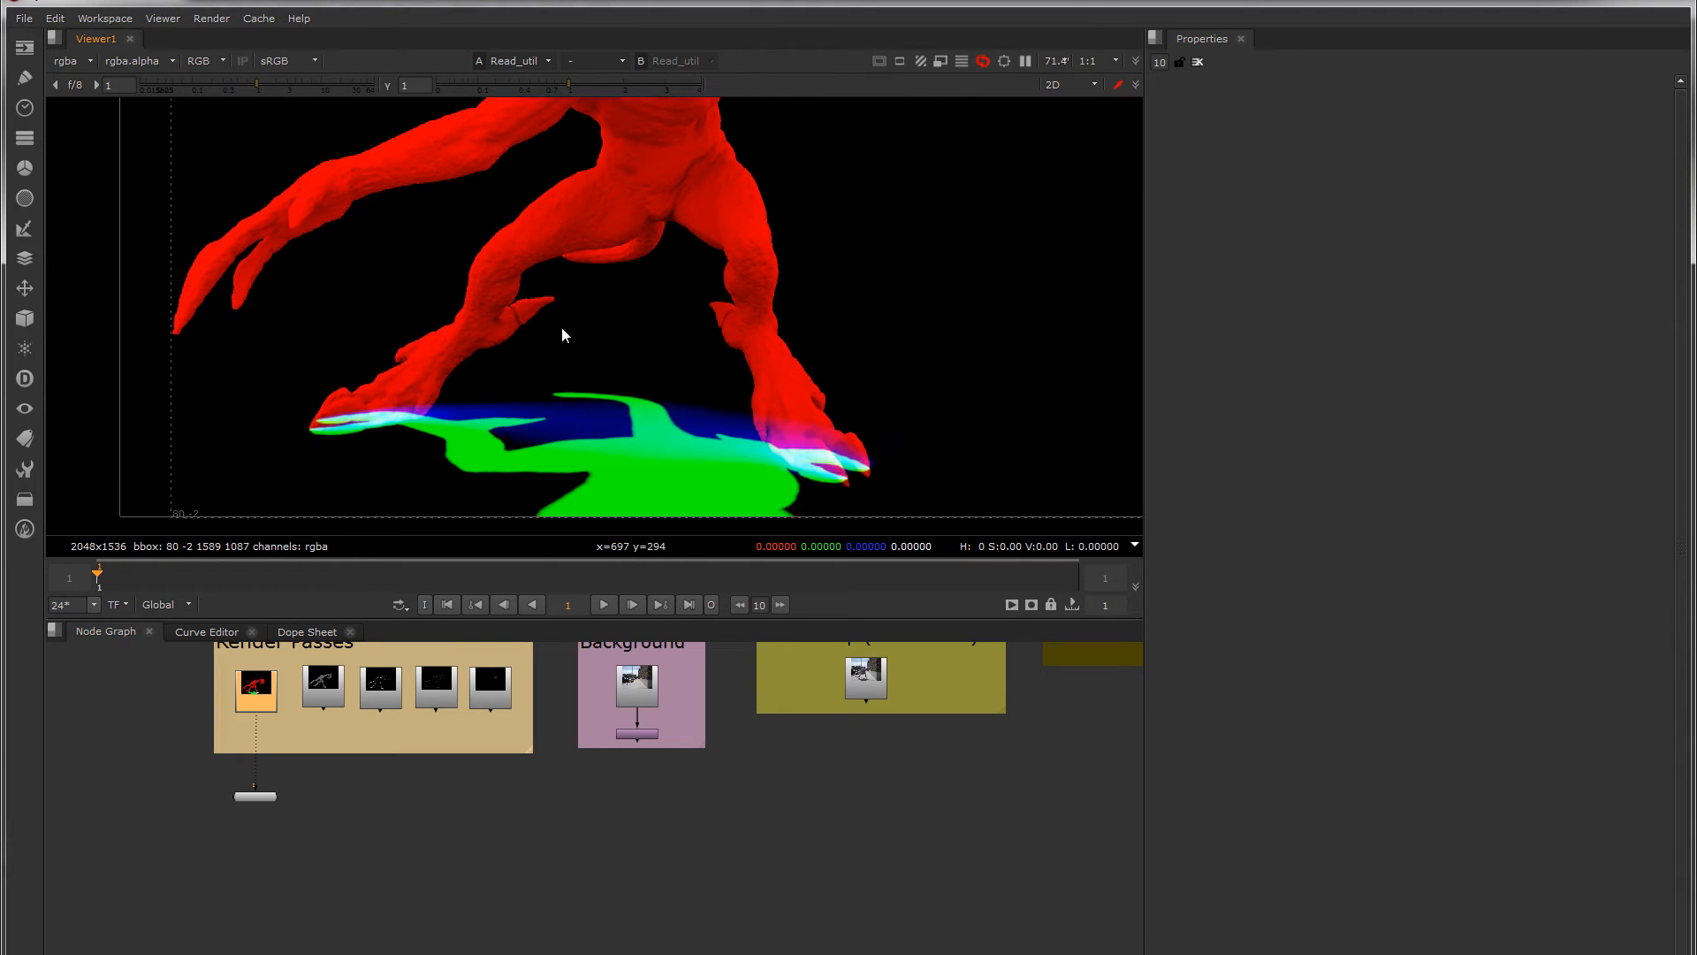
{"action": "scroll", "coordinate": [576, 358], "scroll_direction": "up", "scroll_amount": 3}
{"action": "scroll", "coordinate": [576, 357], "scroll_direction": "up", "scroll_amount": 3}
{"action": "key", "text": "a"}
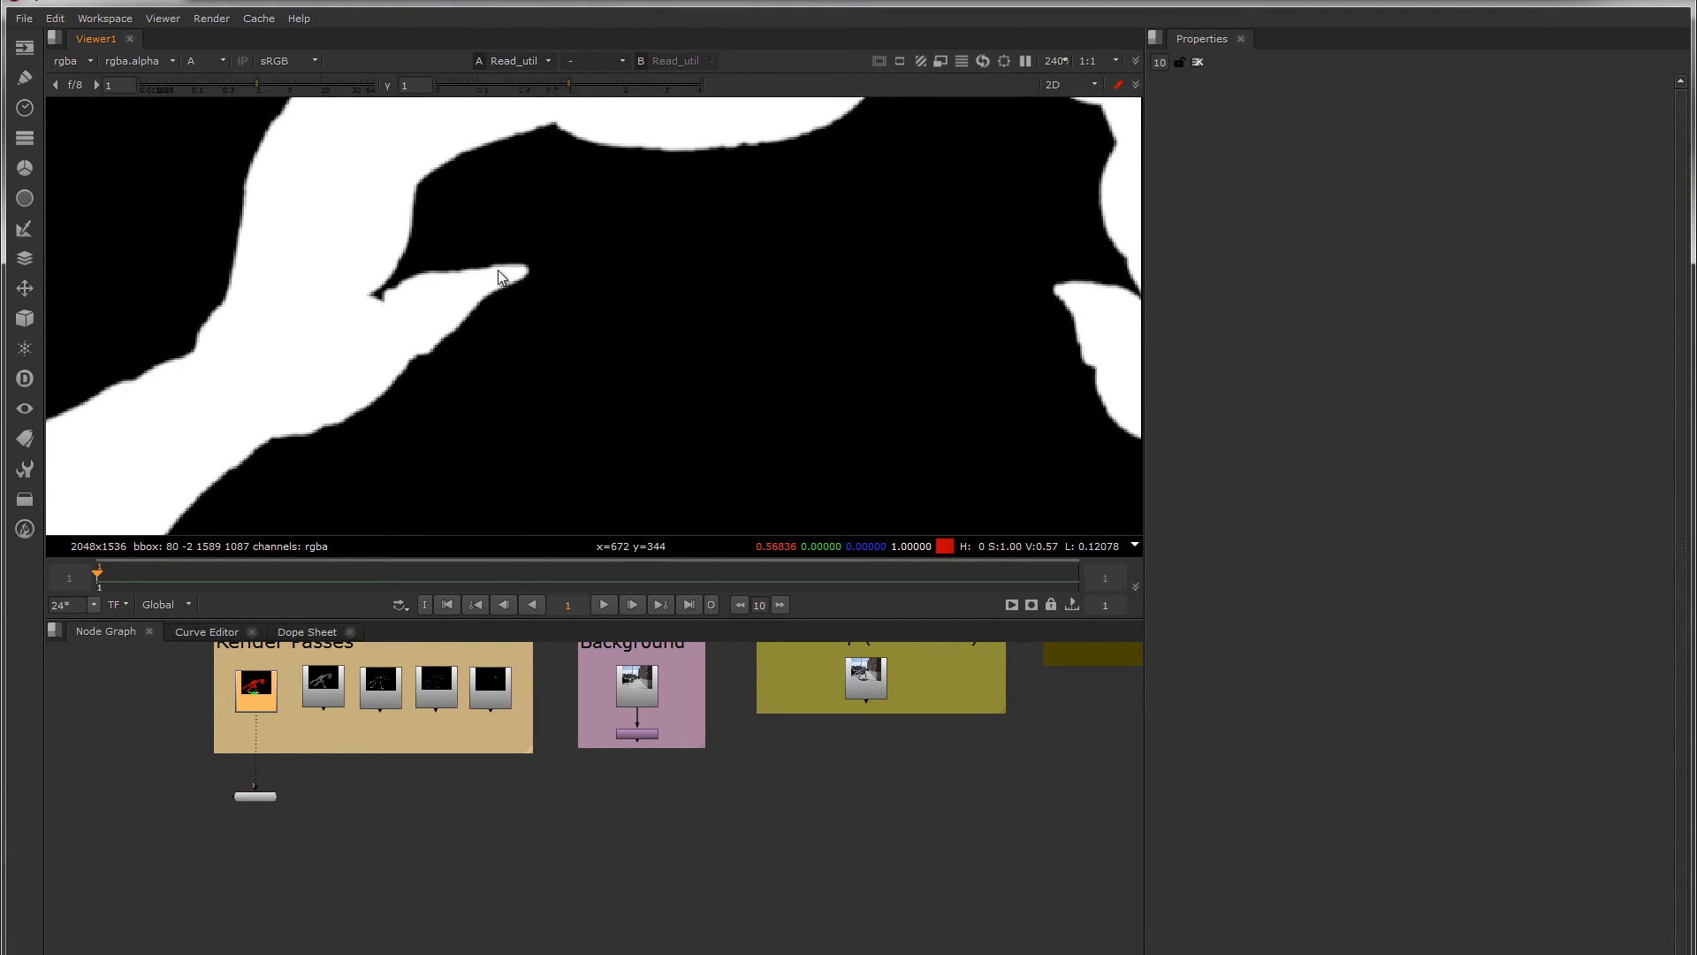
{"action": "middle_click_drag", "start_coordinate": [497, 268], "coordinate": [475, 283]}
{"action": "key", "text": "a"}
Examine the Read5 lighting pass close up from the legs to the shoulder
{"action": "left_click", "coordinate": [378, 696]}
{"action": "key", "text": "1"}
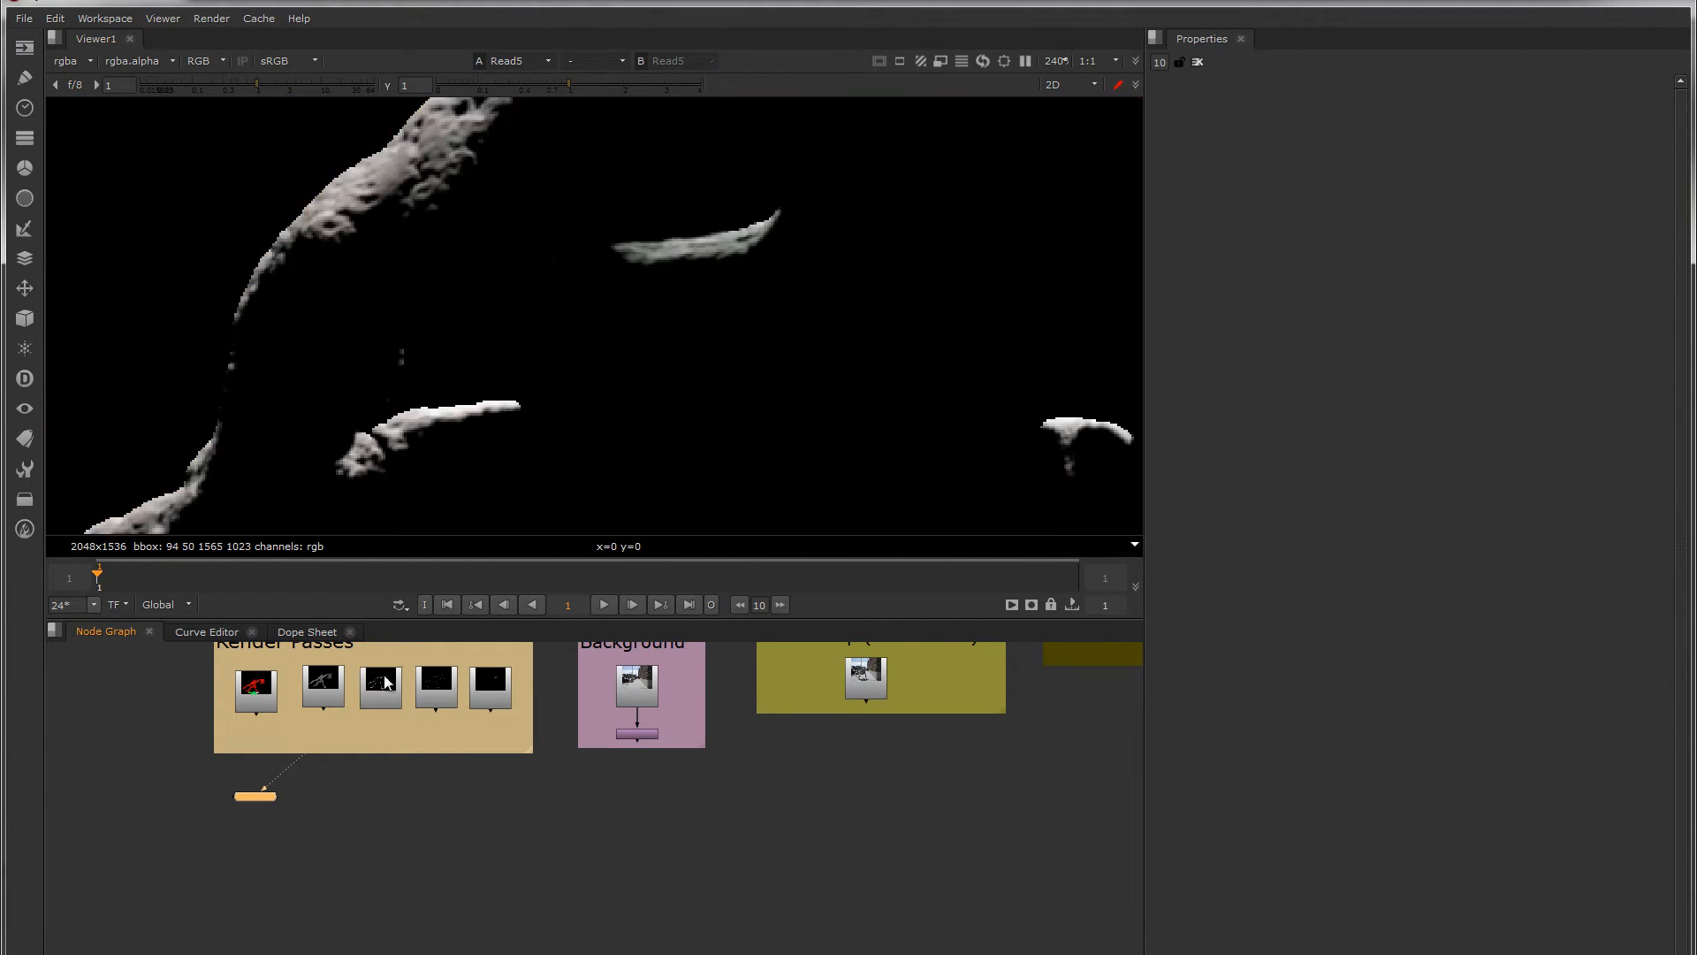
{"action": "scroll", "coordinate": [380, 288], "scroll_direction": "up", "scroll_amount": 3}
{"action": "middle_click_drag", "start_coordinate": [506, 233], "coordinate": [413, 401]}
{"action": "mouse_move", "coordinate": [808, 258]}
{"action": "middle_mouse_down"}
{"action": "mouse_move", "coordinate": [708, 359]}
{"action": "mouse_move", "coordinate": [795, 441]}
{"action": "middle_mouse_up"}
{"action": "middle_click_drag", "start_coordinate": [548, 291], "coordinate": [606, 359]}
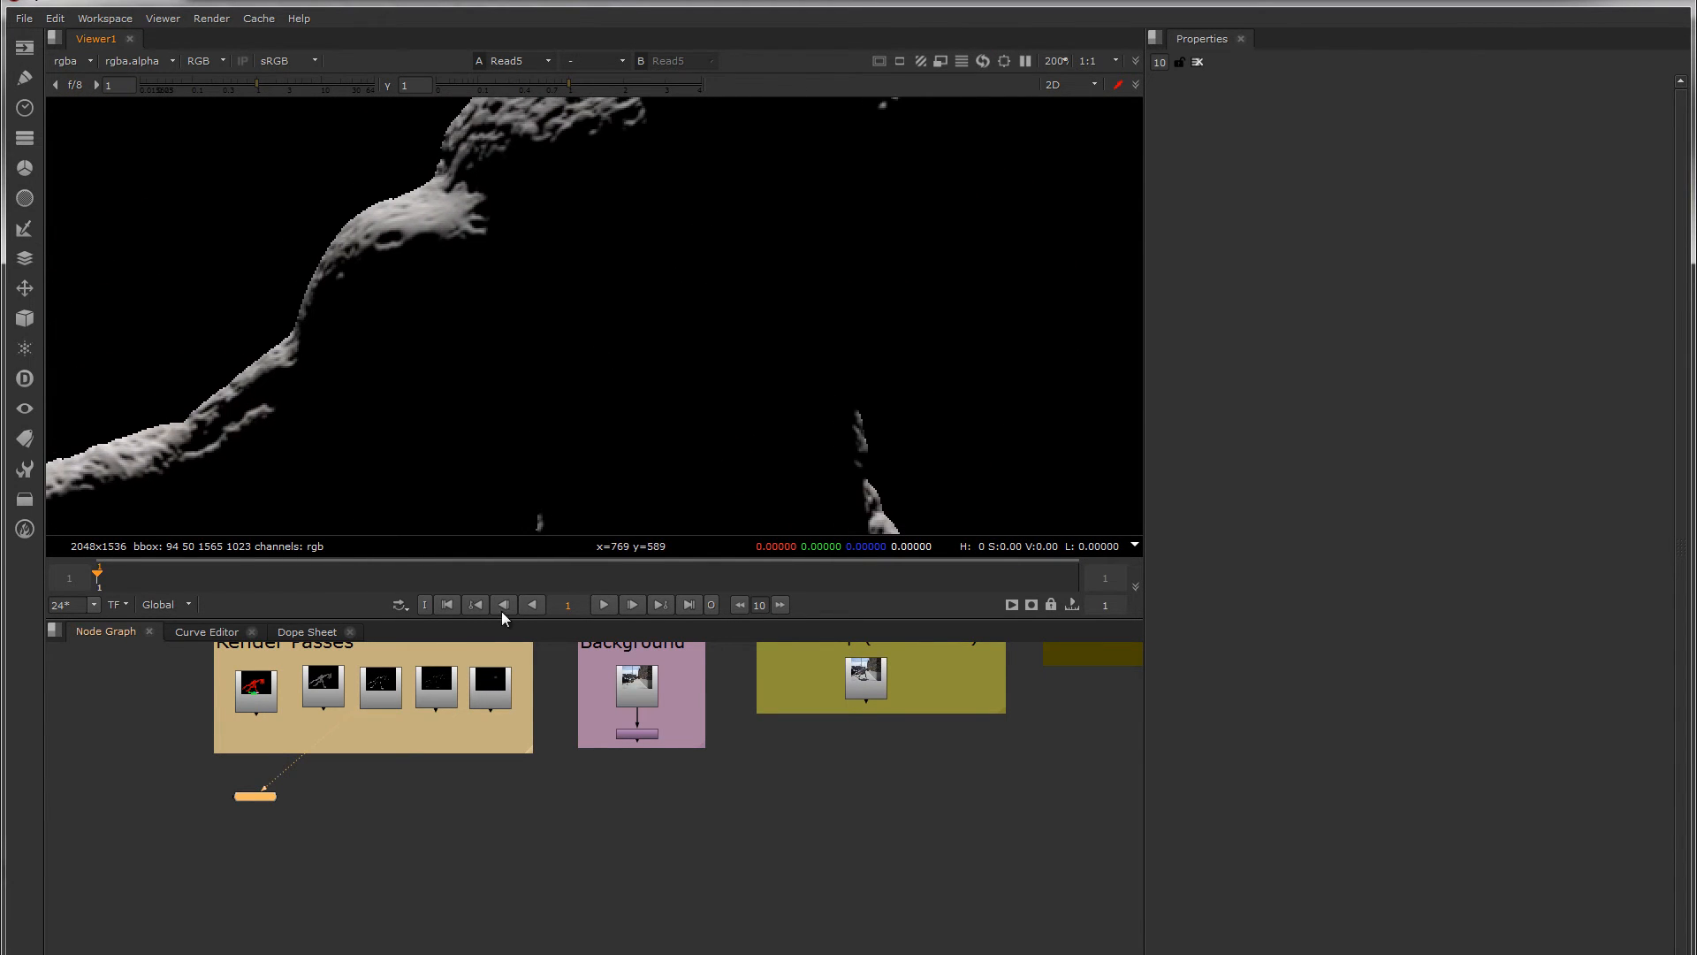
Display the specular pass close up at the shoulder, followed by the glow pass
{"action": "left_click", "coordinate": [436, 688]}
{"action": "key", "text": "1"}
{"action": "scroll", "coordinate": [360, 225], "scroll_direction": "up", "scroll_amount": 2}
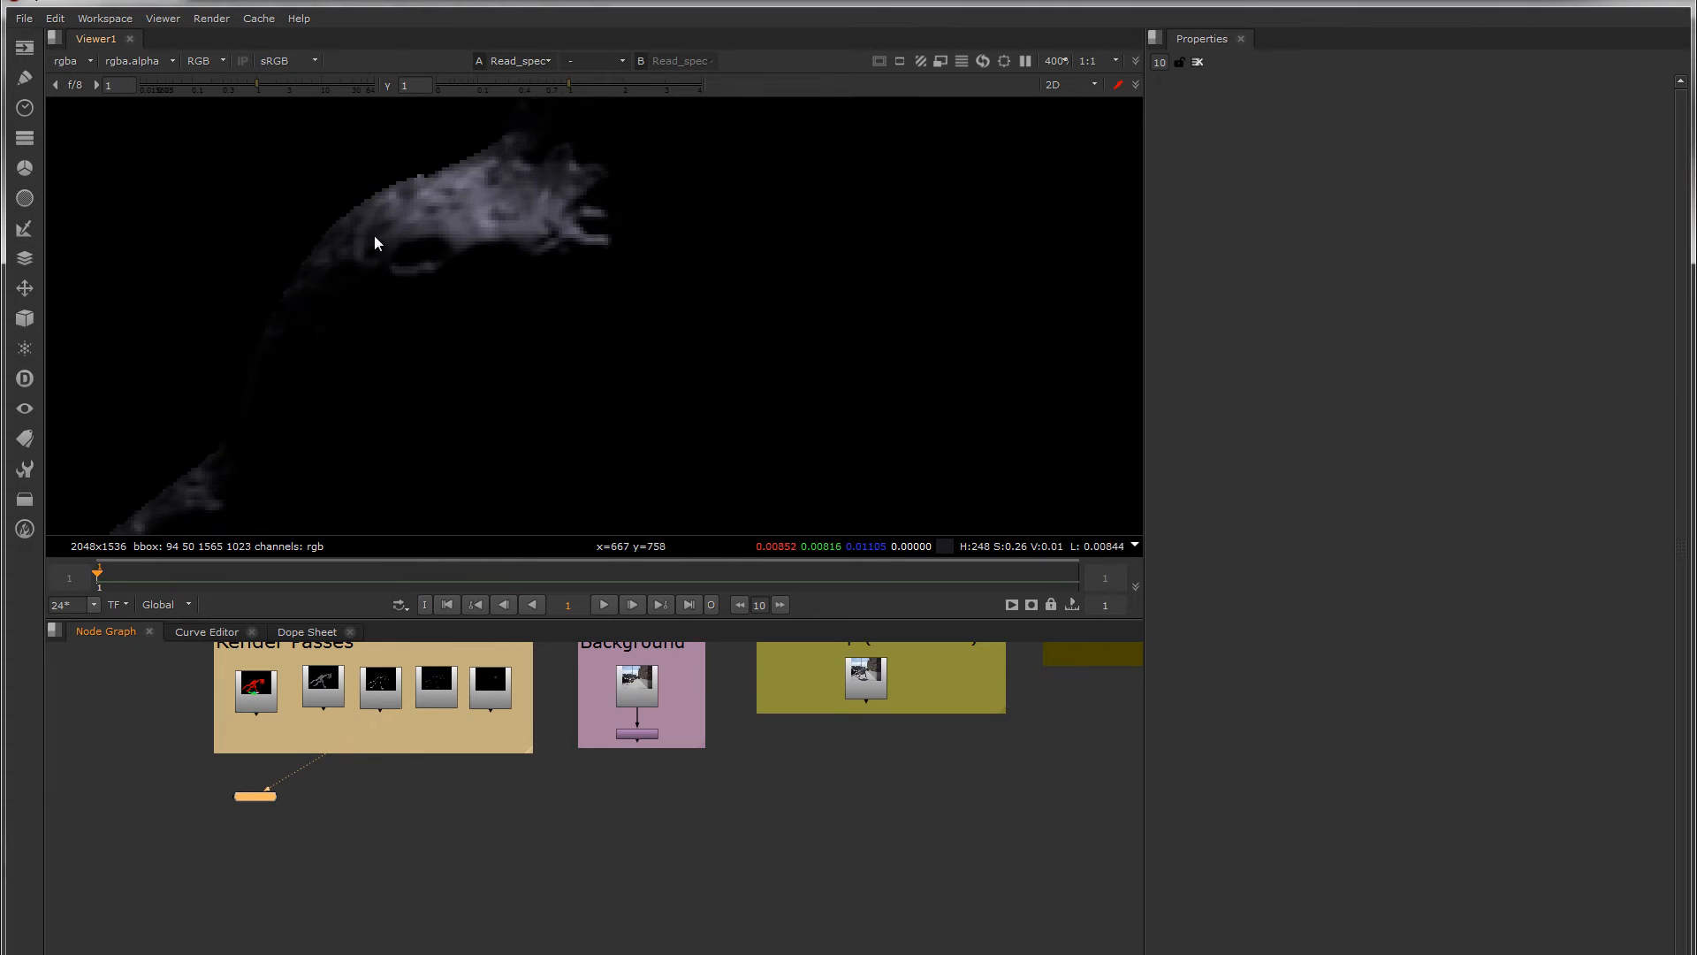
{"action": "left_click", "coordinate": [484, 687]}
{"action": "key", "text": "1"}
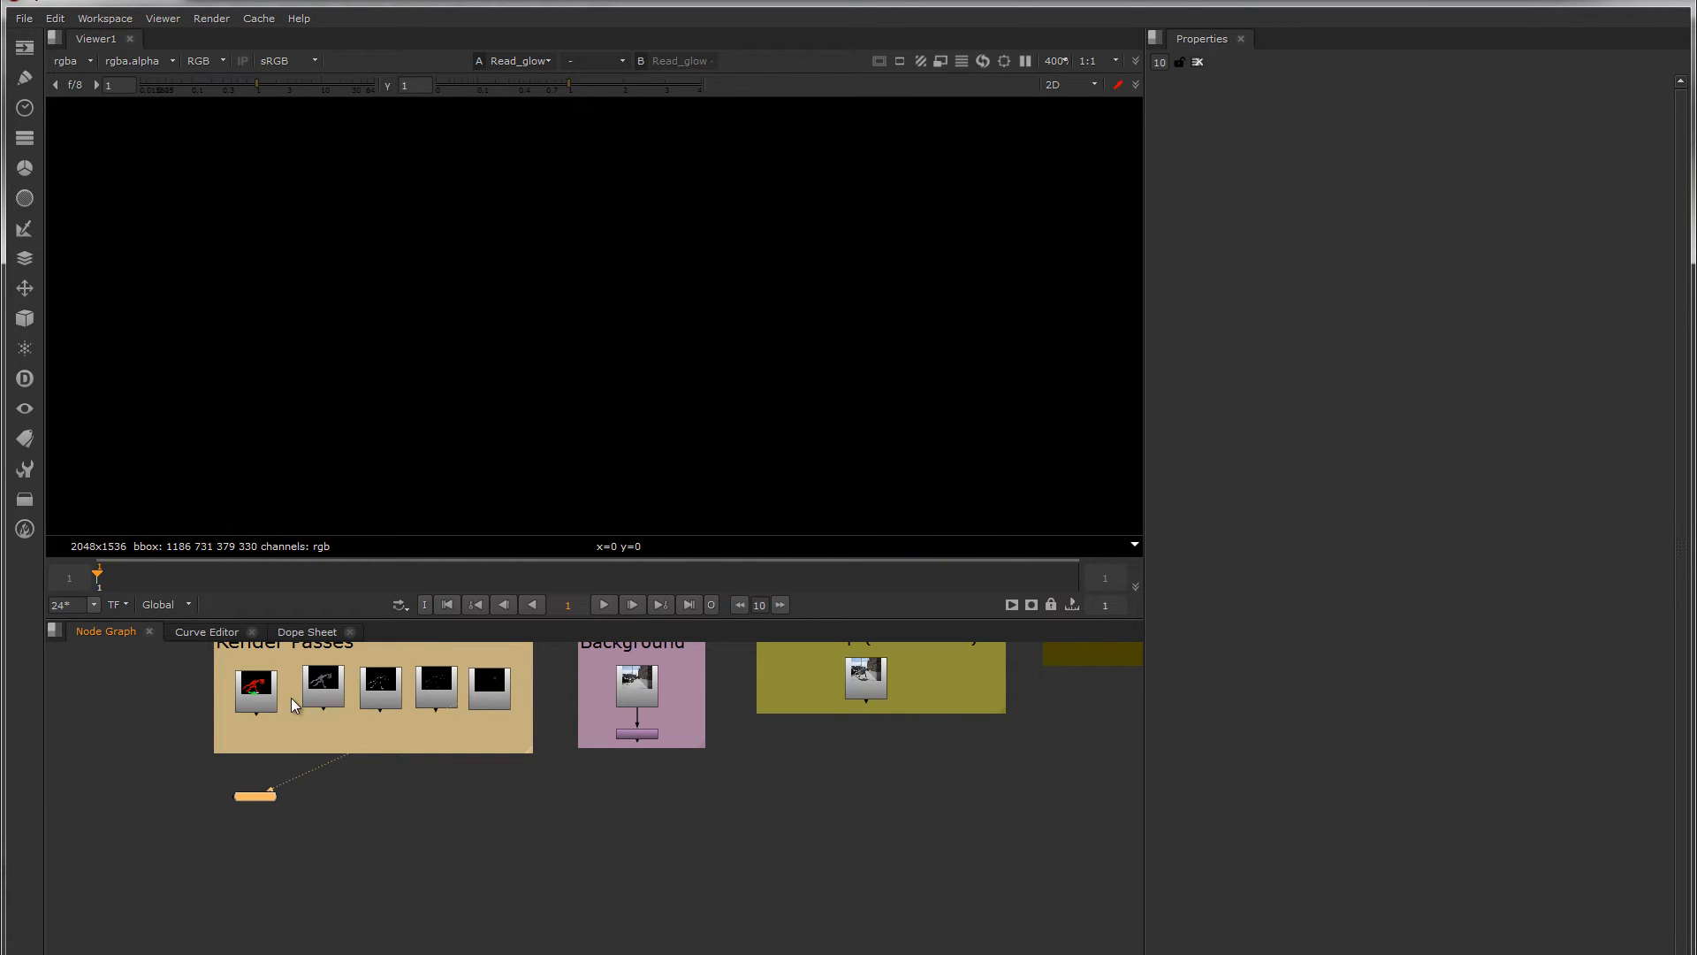
Display the utility pass and examine its alpha channel from the arm and torso out to the legs
{"action": "left_click", "coordinate": [255, 689]}
{"action": "key", "text": "1"}
{"action": "scroll", "coordinate": [405, 332], "scroll_direction": "down", "scroll_amount": 2}
{"action": "middle_click_drag", "start_coordinate": [430, 373], "coordinate": [437, 267]}
{"action": "key", "text": "a"}
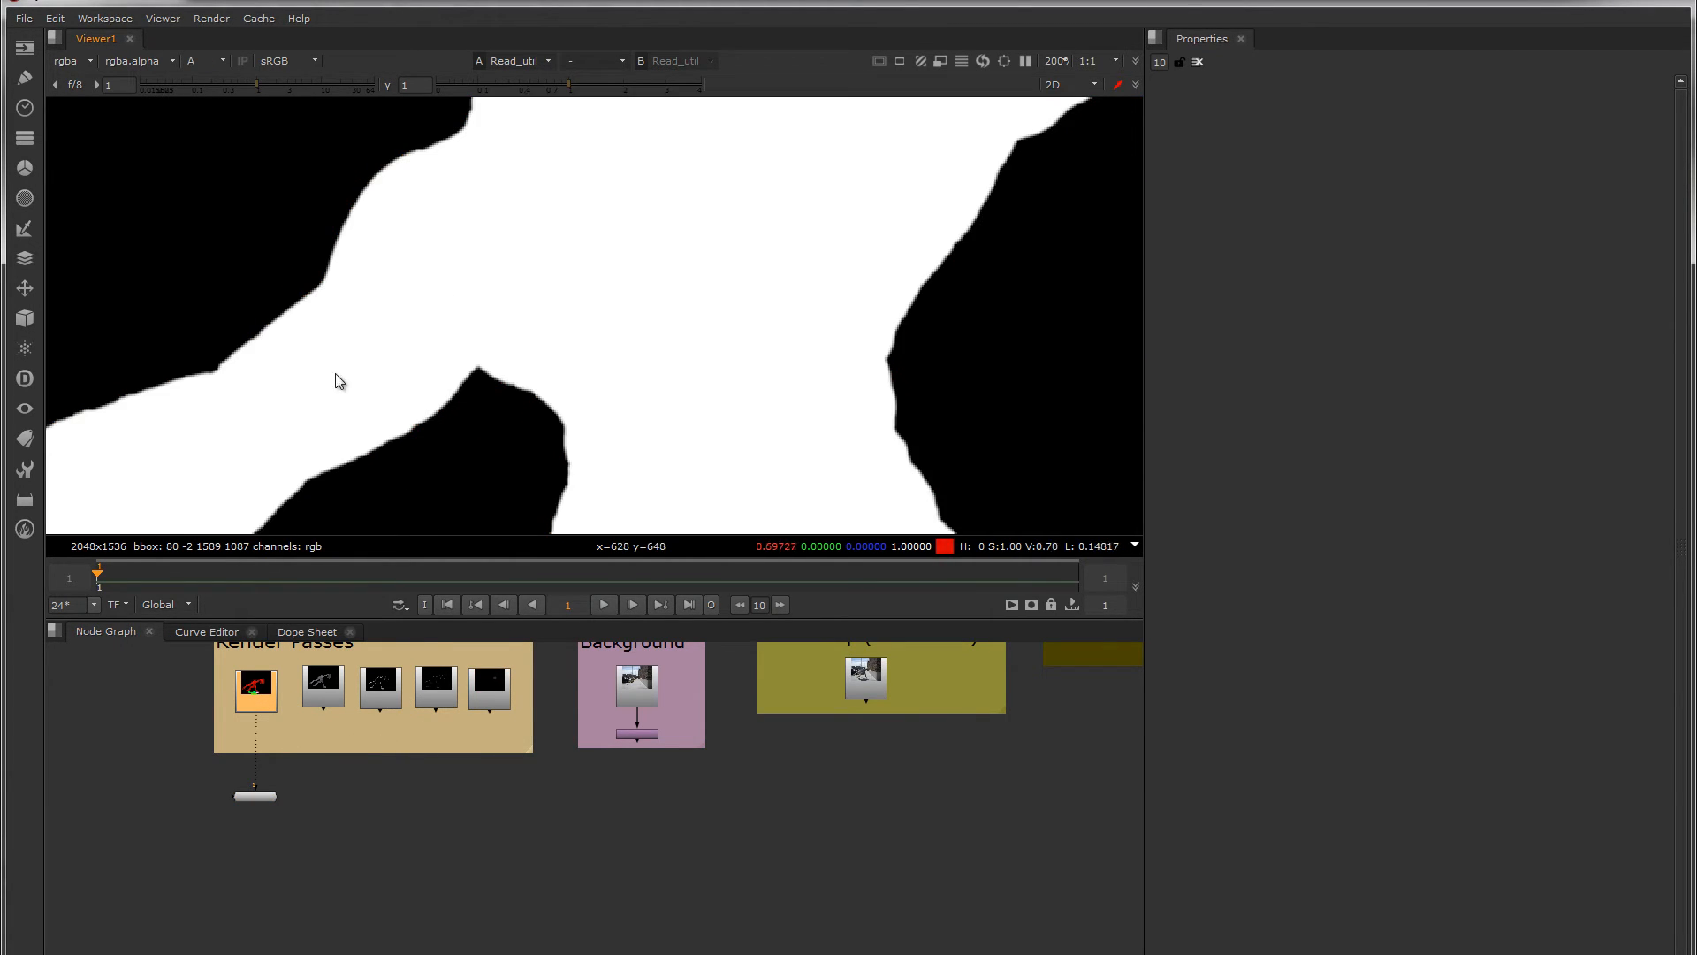
{"action": "scroll", "coordinate": [395, 363], "scroll_direction": "down", "scroll_amount": 2}
{"action": "middle_click_drag", "start_coordinate": [431, 377], "coordinate": [434, 278]}
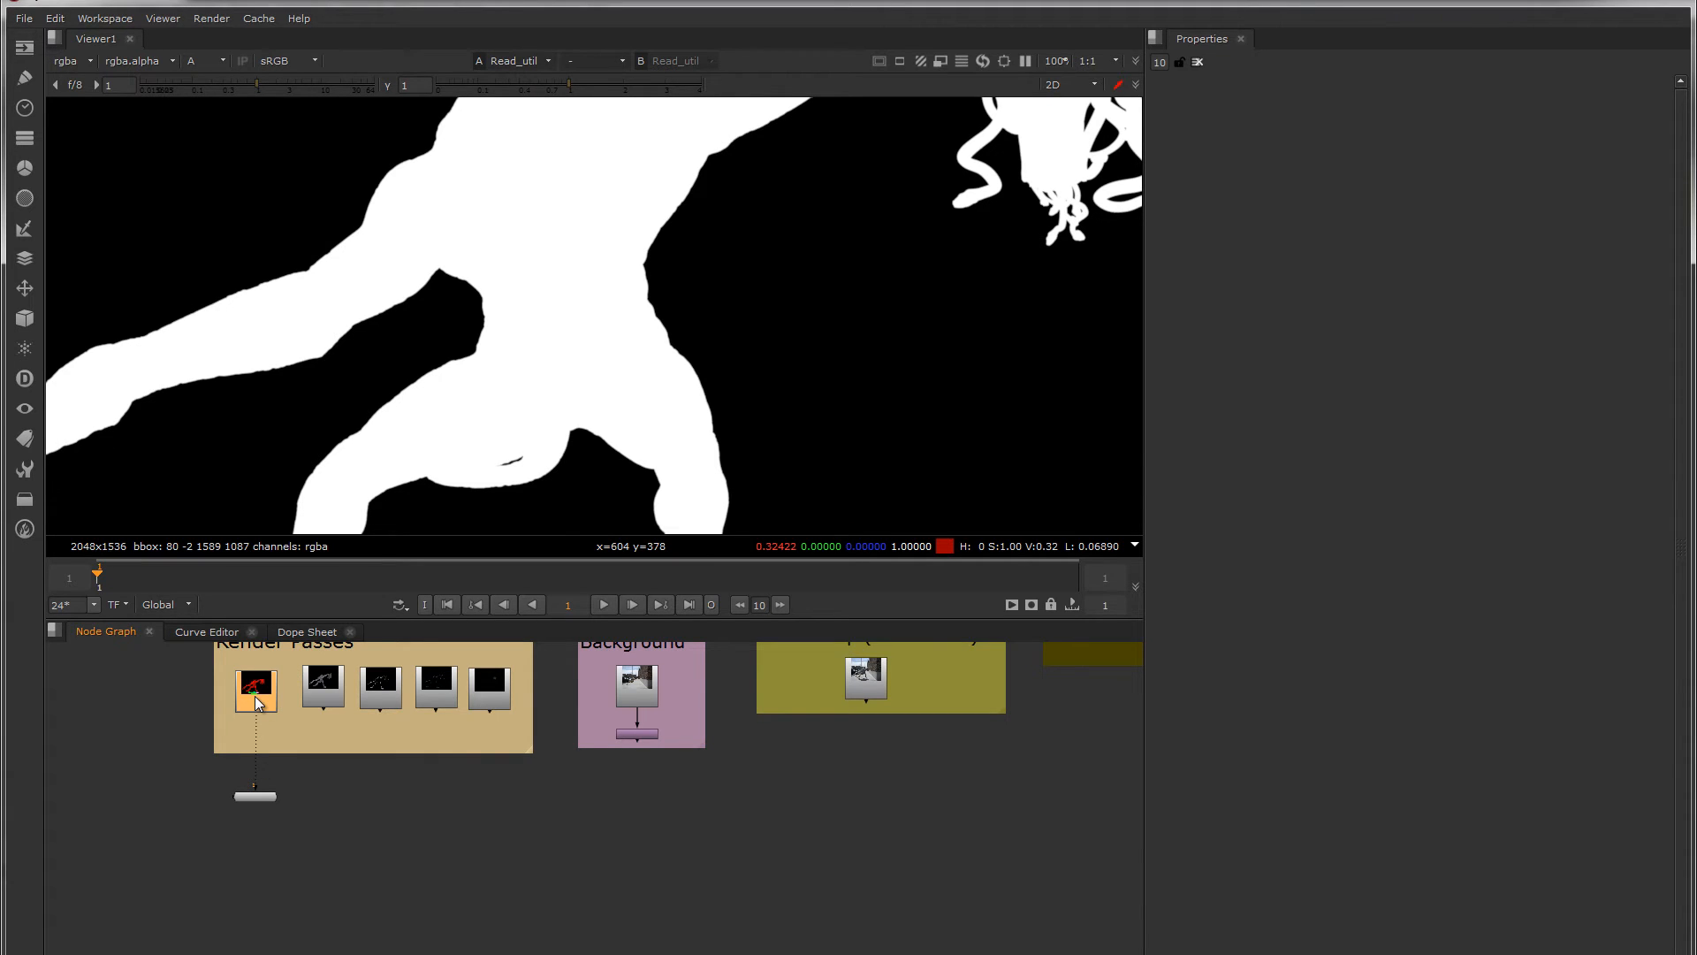
Display the ambient pass in colour and examine the creature from the legs up to the head
{"action": "left_click", "coordinate": [327, 692]}
{"action": "key", "text": "1"}
{"action": "key", "text": "a"}
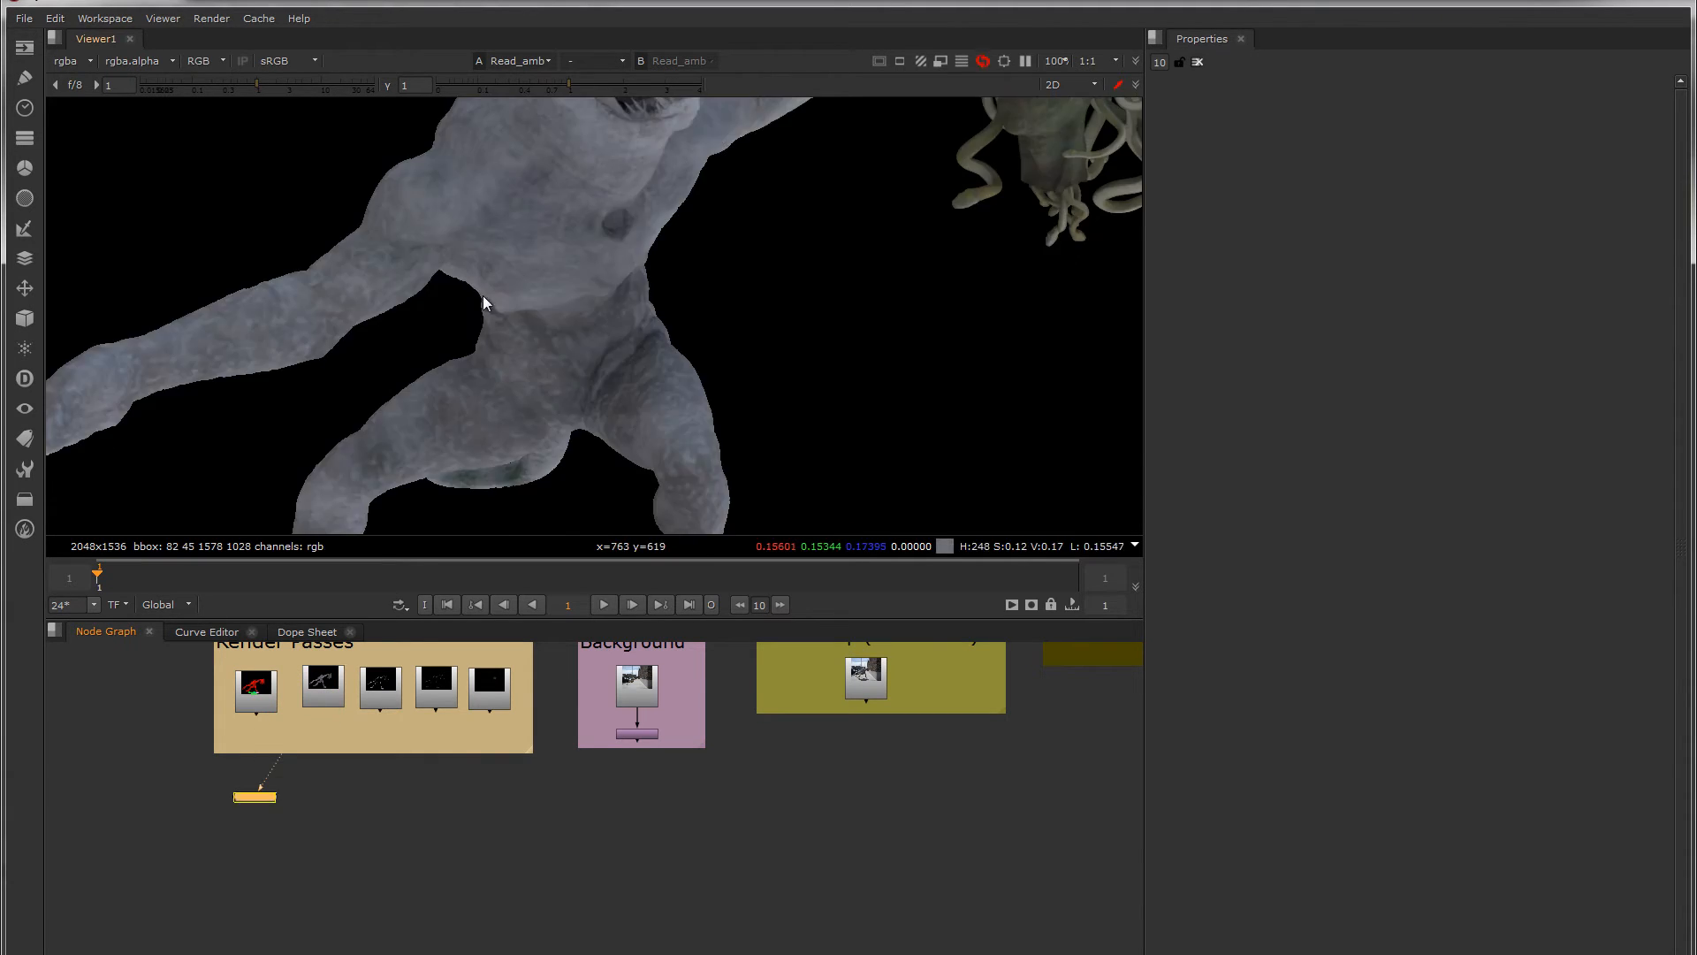
{"action": "scroll", "coordinate": [482, 300], "scroll_direction": "down", "scroll_amount": 2}
{"action": "middle_click_drag", "start_coordinate": [481, 320], "coordinate": [500, 279]}
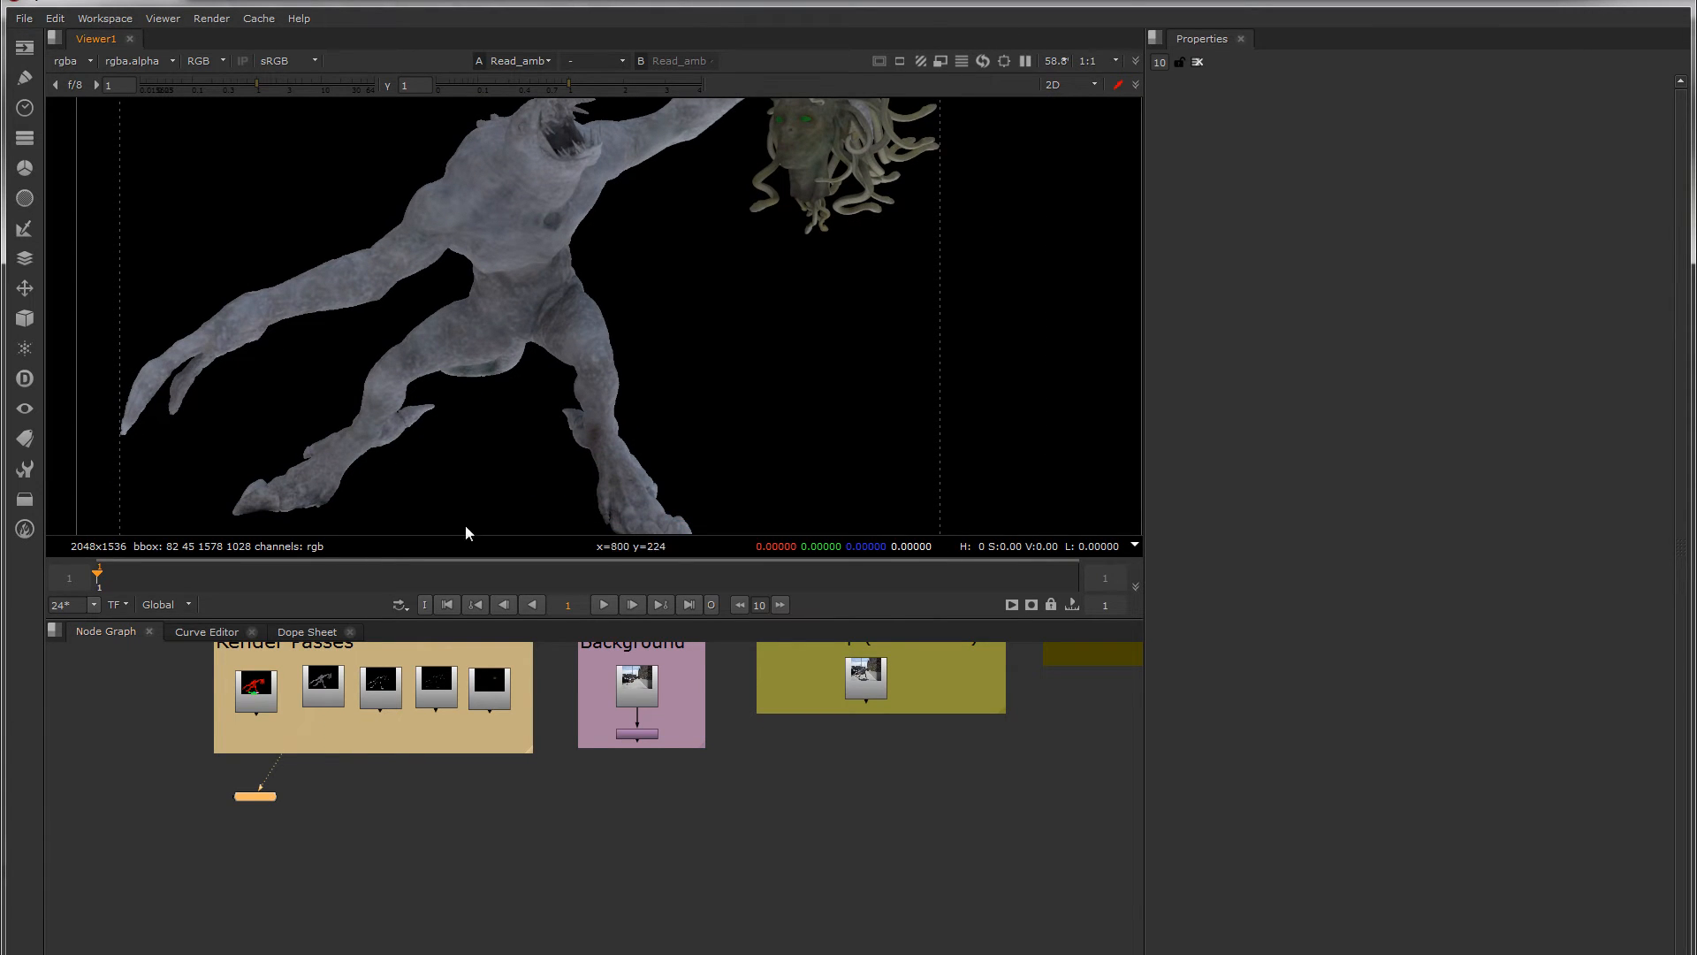
{"action": "middle_click_drag", "start_coordinate": [504, 313], "coordinate": [520, 357]}
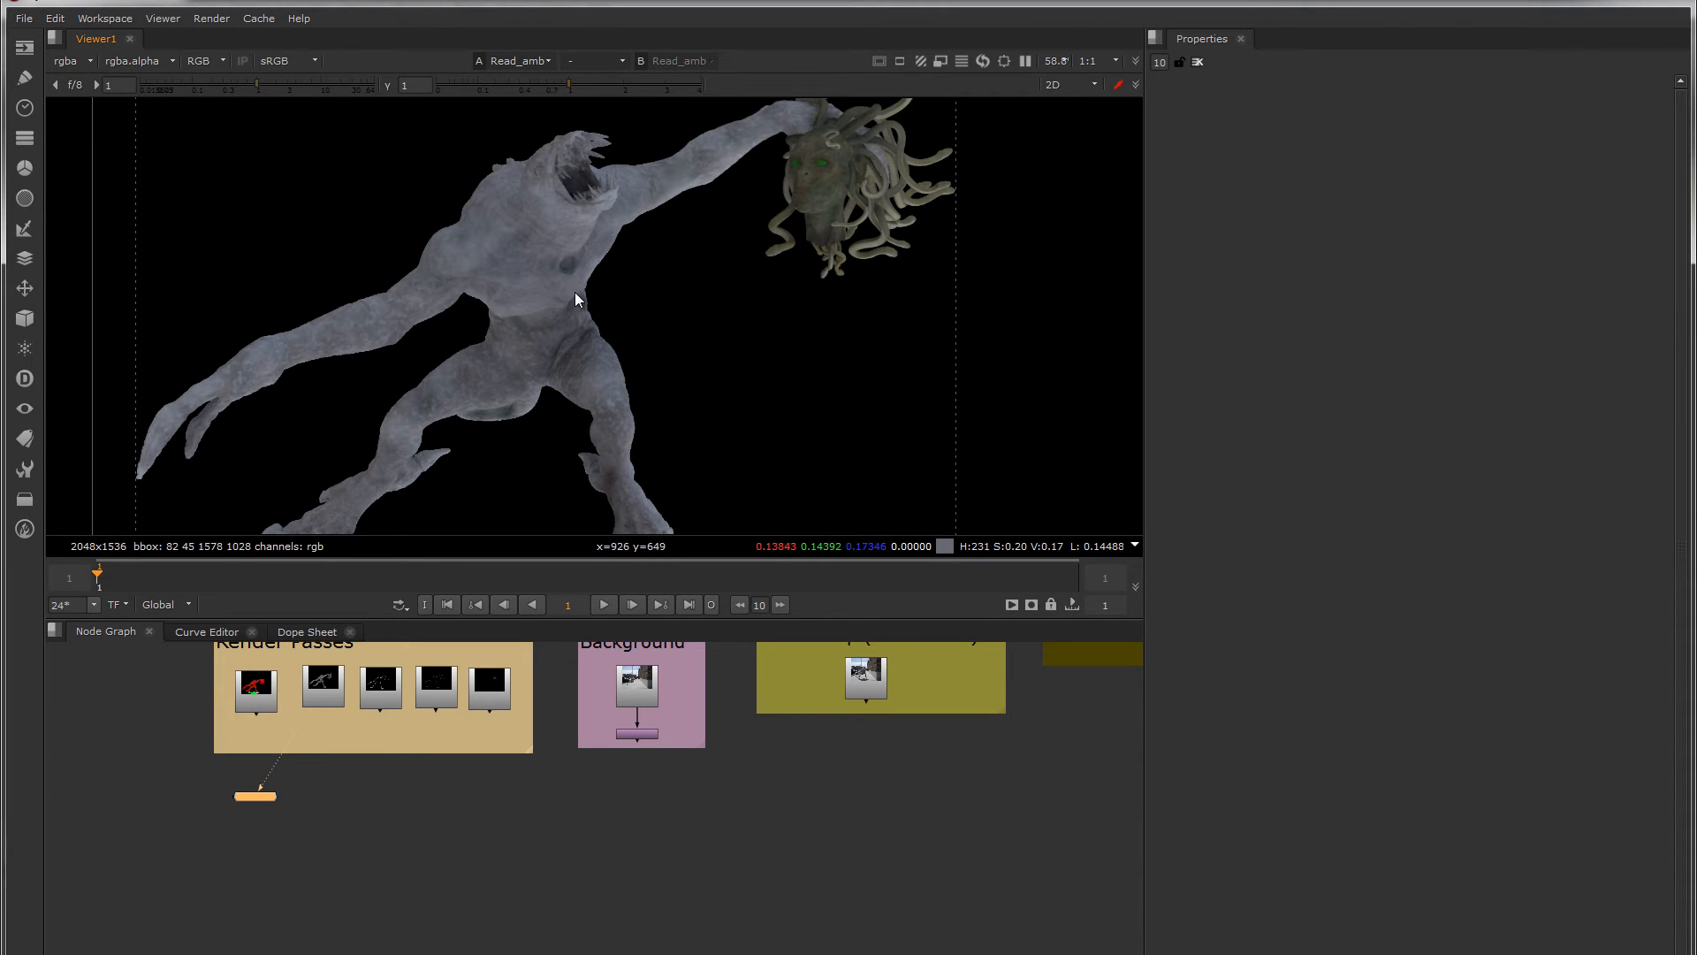
Compare the utility pass's red occlusion shading on the torso, arms and mouth with the ambient pass
{"action": "left_click", "coordinate": [253, 687]}
{"action": "key", "text": "1"}
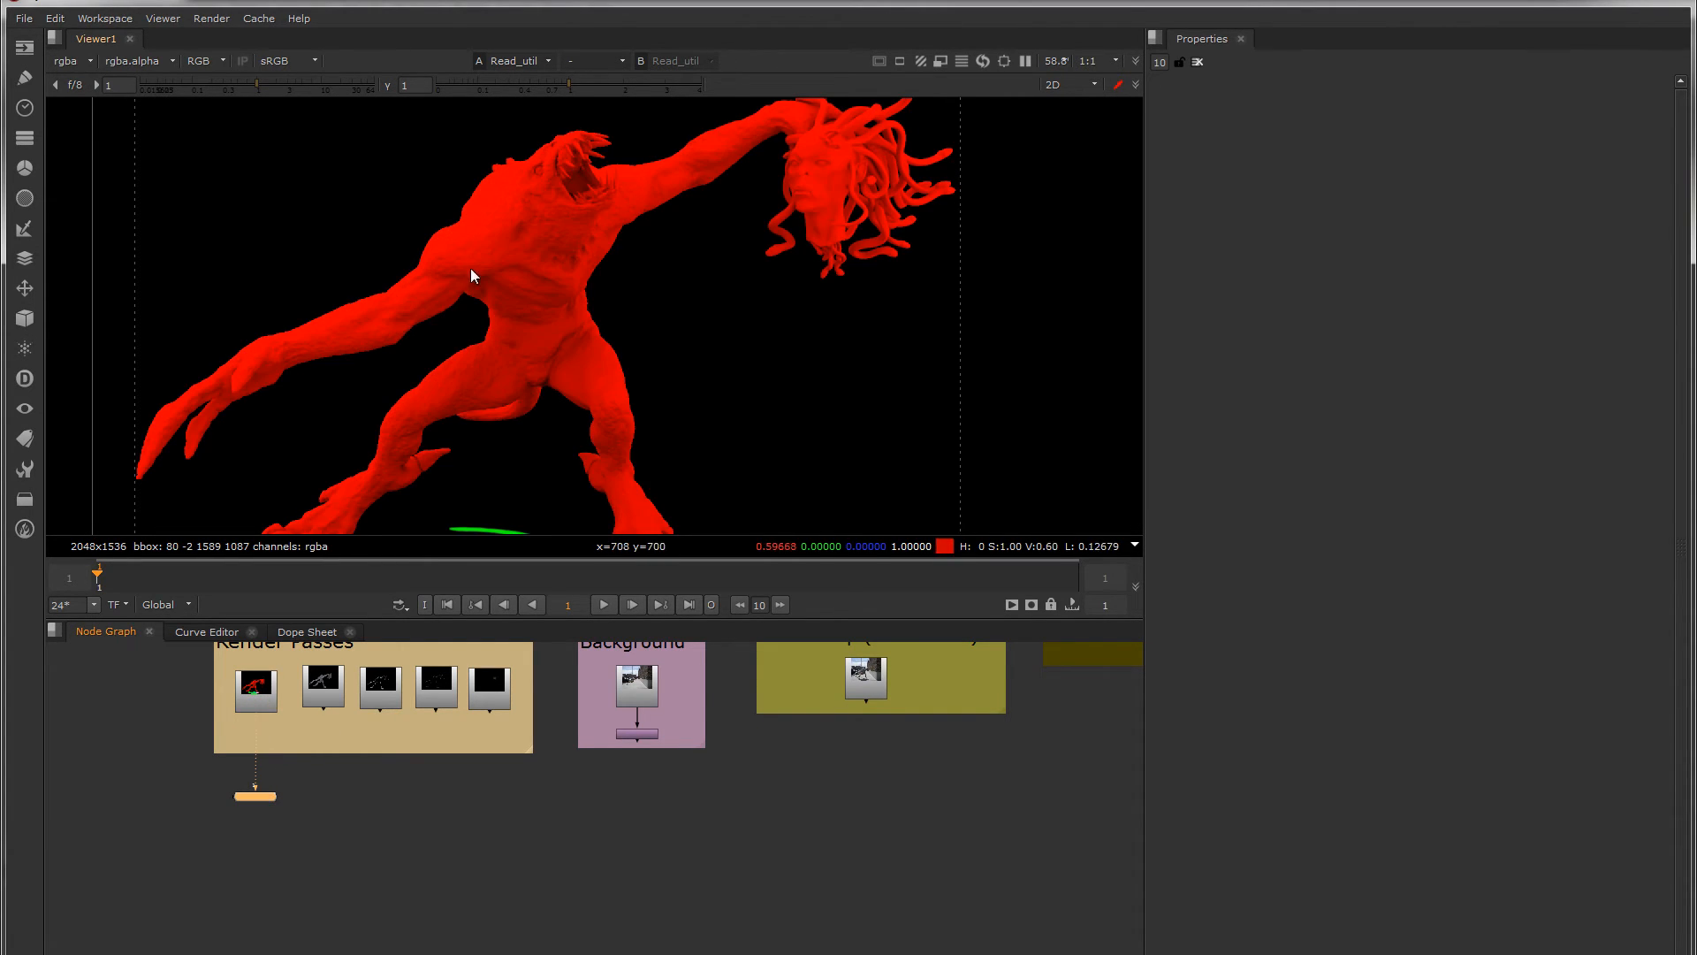
{"action": "scroll", "coordinate": [370, 326], "scroll_direction": "up", "scroll_amount": 6}
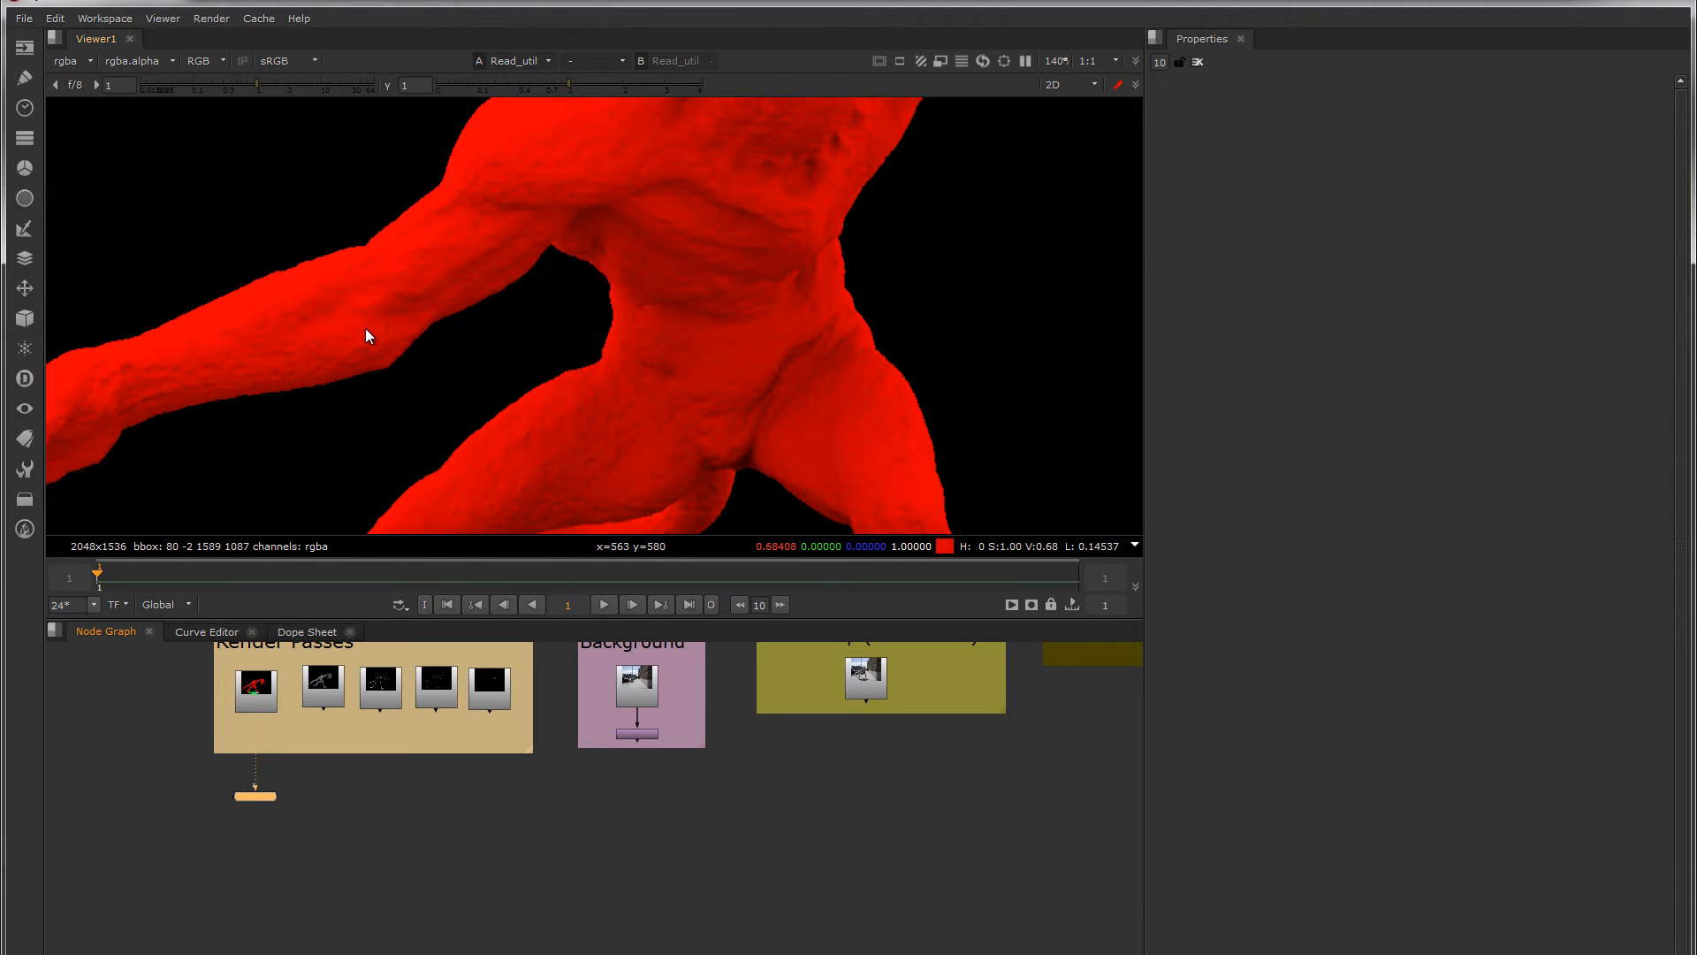
{"action": "scroll", "coordinate": [370, 336], "scroll_direction": "down", "scroll_amount": 3}
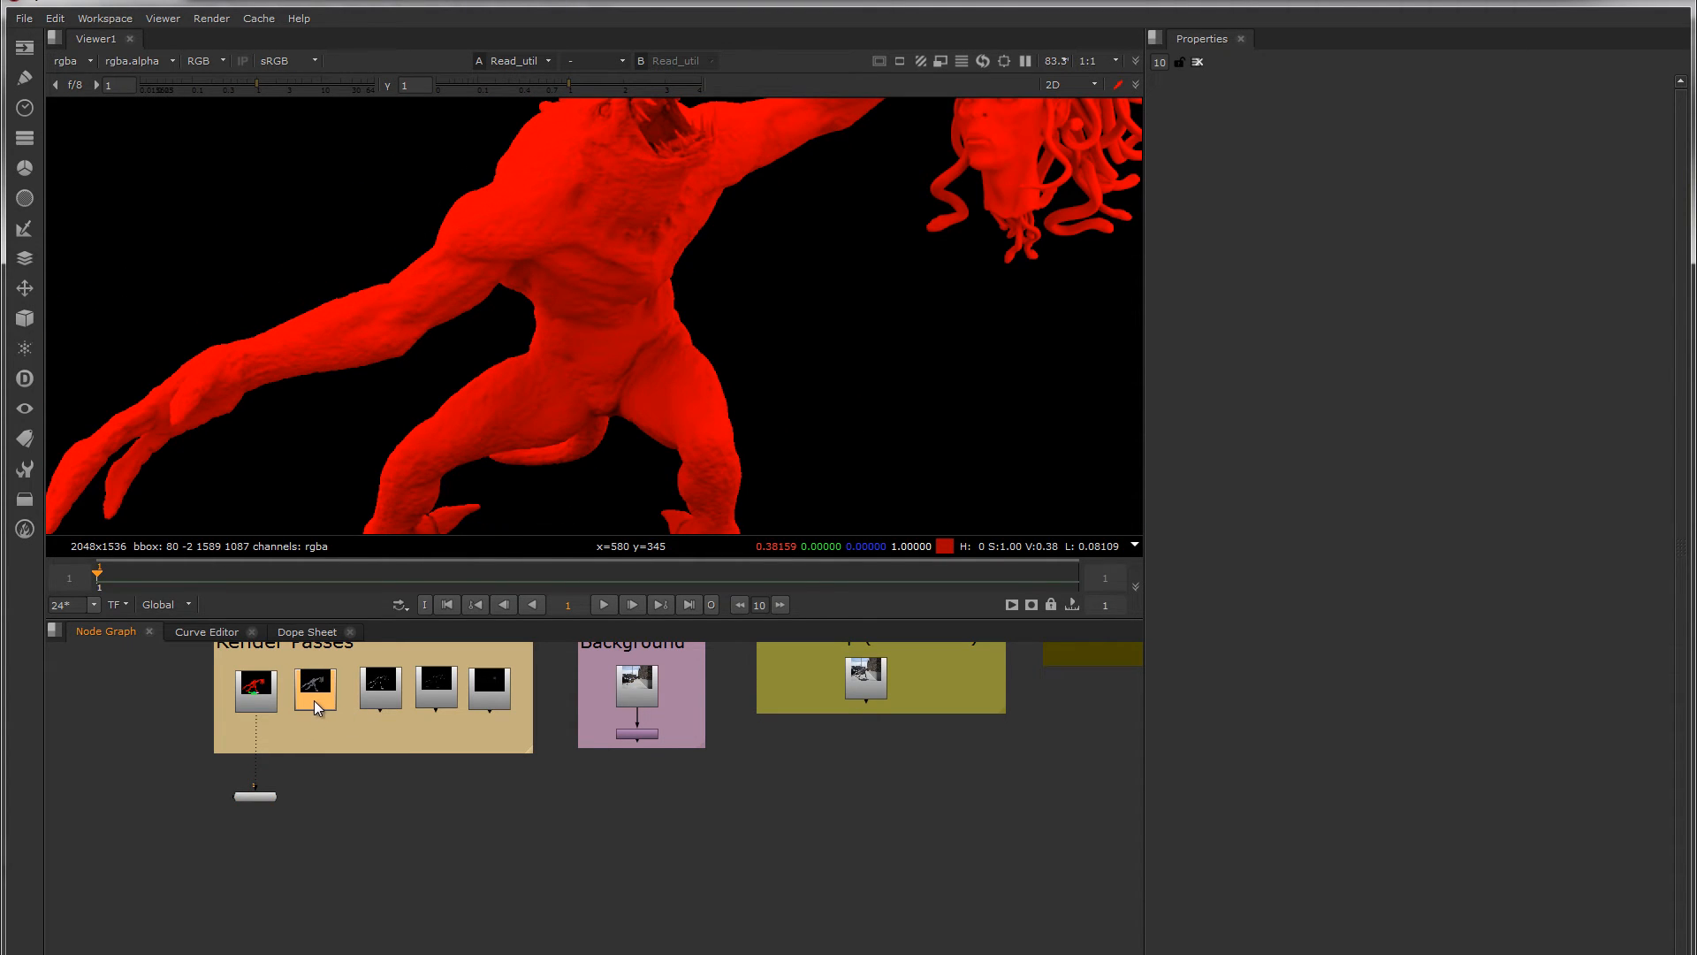
{"action": "middle_click_drag", "start_coordinate": [648, 204], "coordinate": [614, 370]}
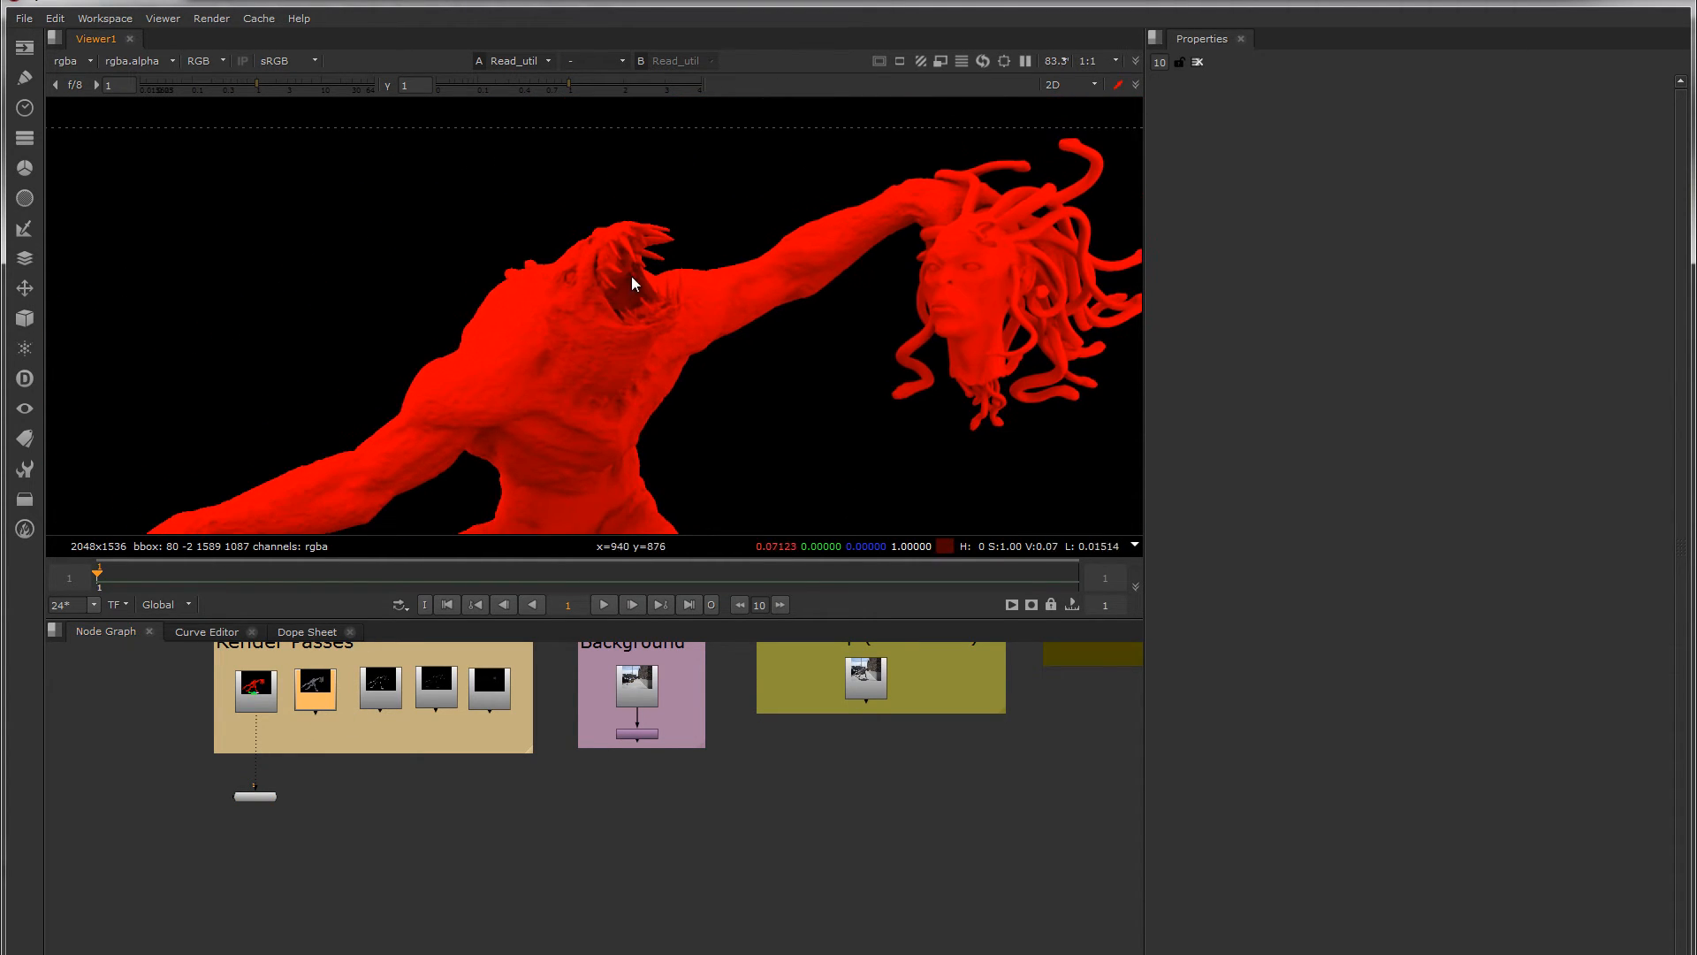
{"action": "key", "text": "1"}
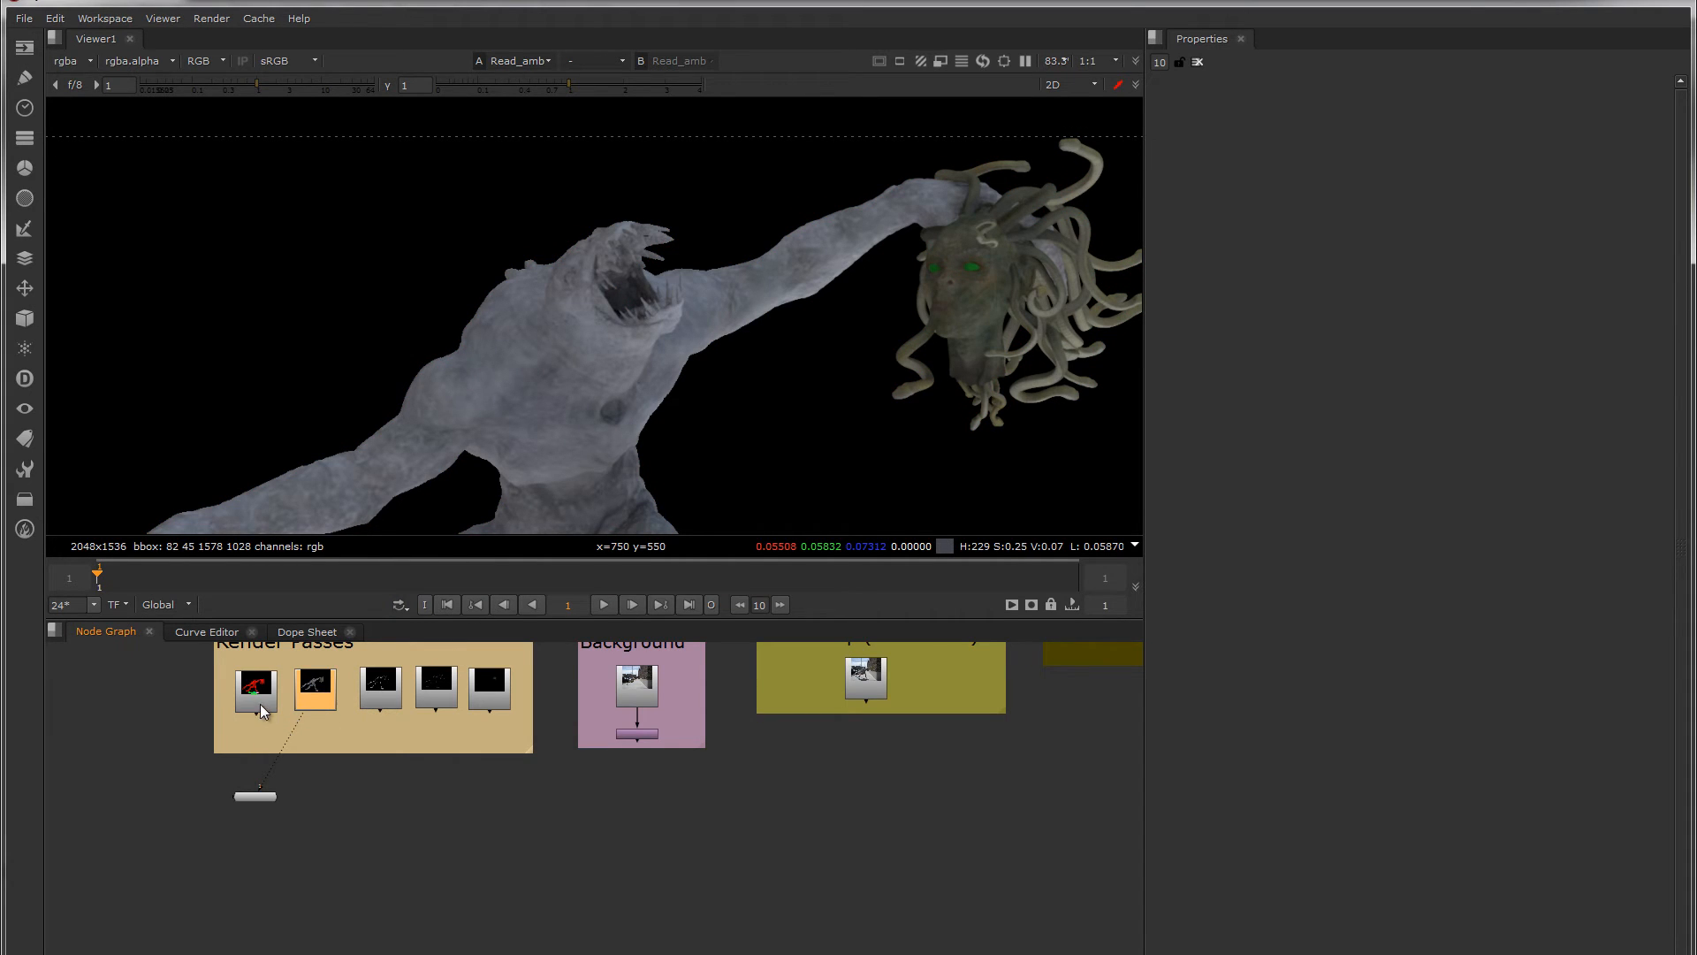
Add a Grade node beneath the ambient pass and connect the utility pass to its mask input
{"action": "left_click", "coordinate": [260, 704]}
{"action": "left_click", "coordinate": [317, 702]}
{"action": "key", "text": "g"}
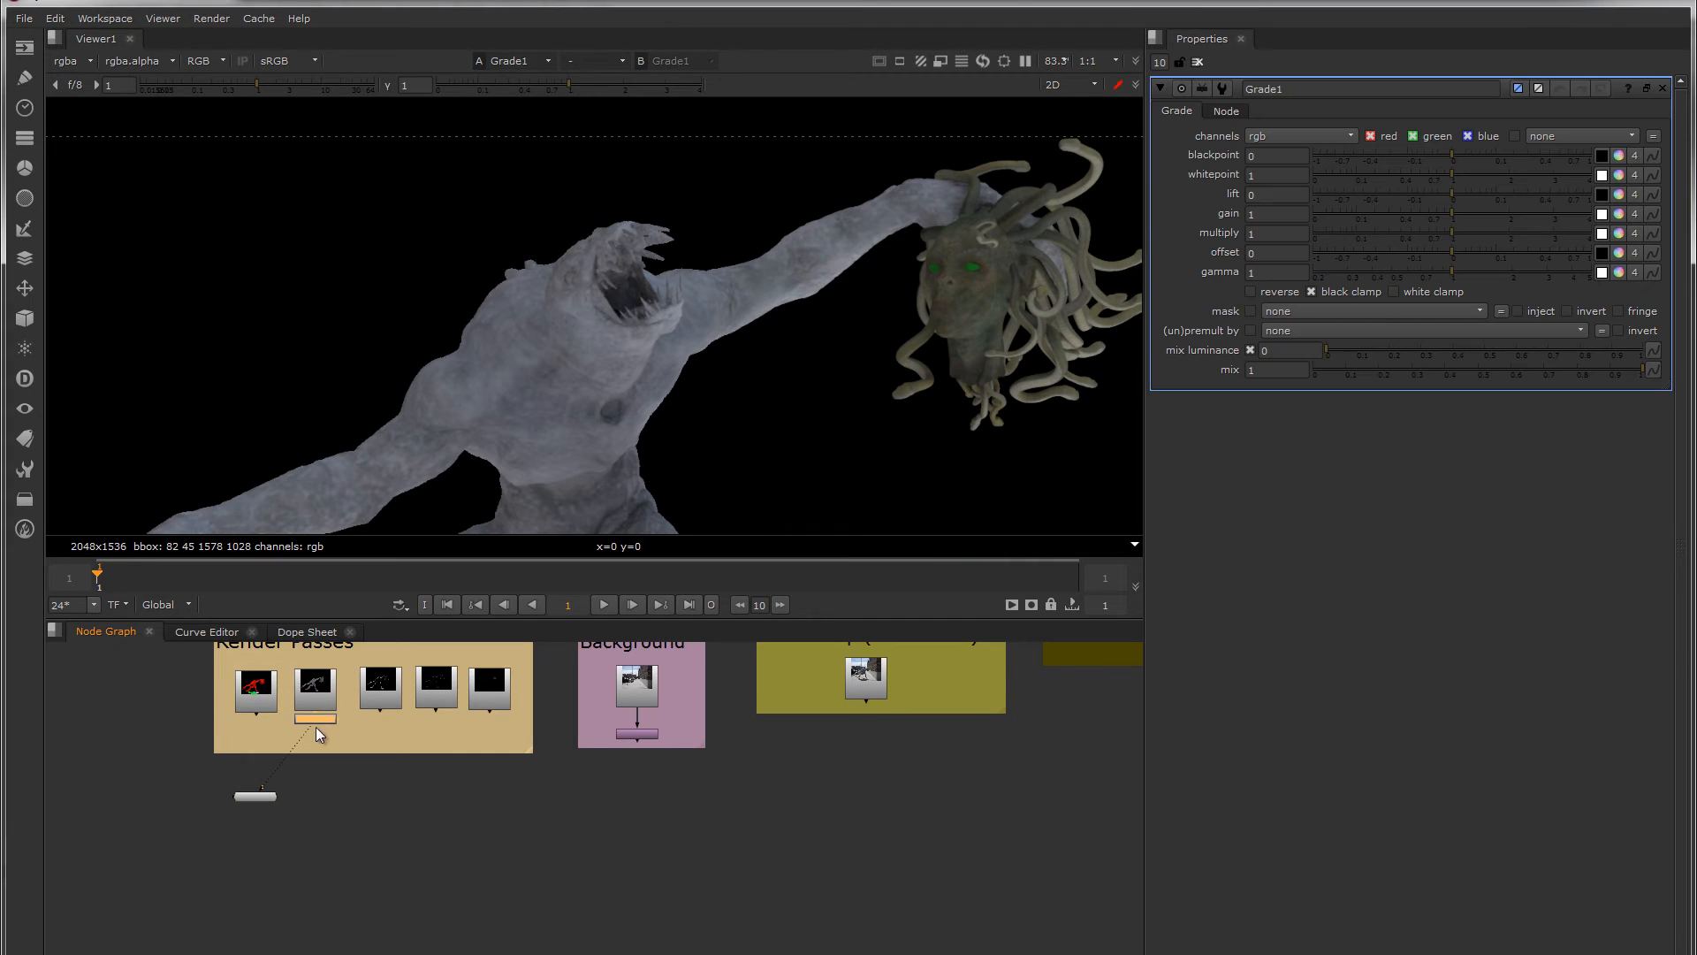
{"action": "scroll", "coordinate": [339, 730], "scroll_direction": "up", "scroll_amount": 5}
{"action": "left_click_drag", "start_coordinate": [341, 730], "coordinate": [173, 673]}
{"action": "middle_click_drag", "start_coordinate": [350, 719], "coordinate": [389, 719]}
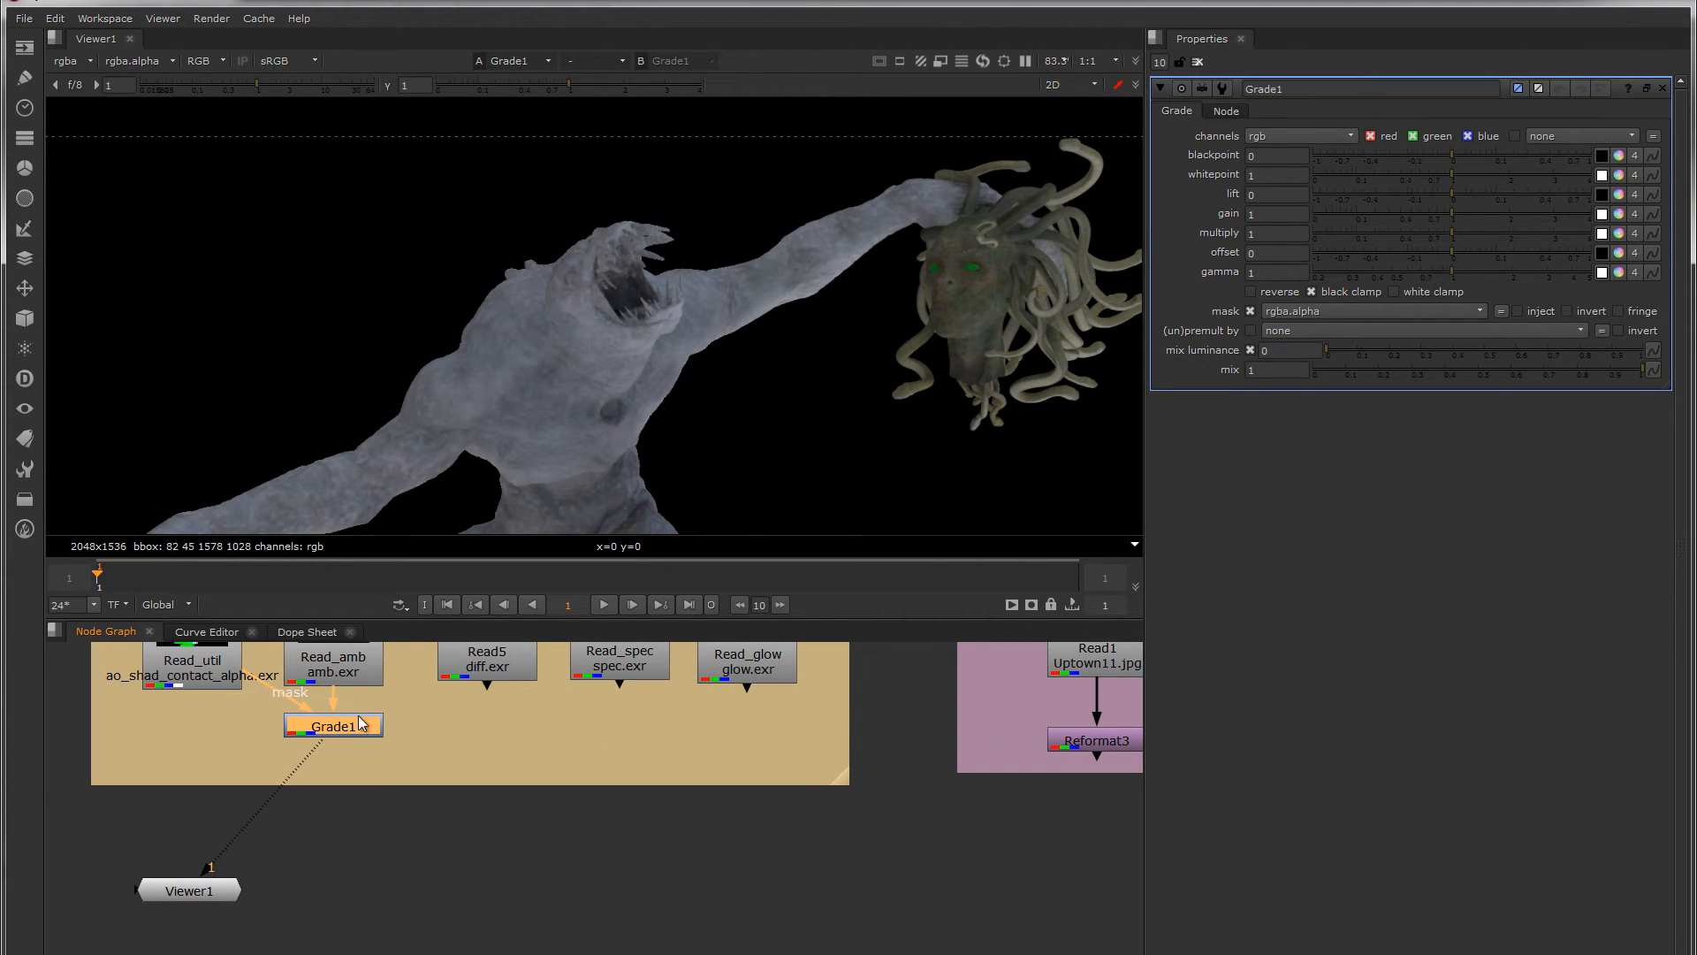
{"action": "middle_click_drag", "start_coordinate": [243, 701], "coordinate": [258, 730]}
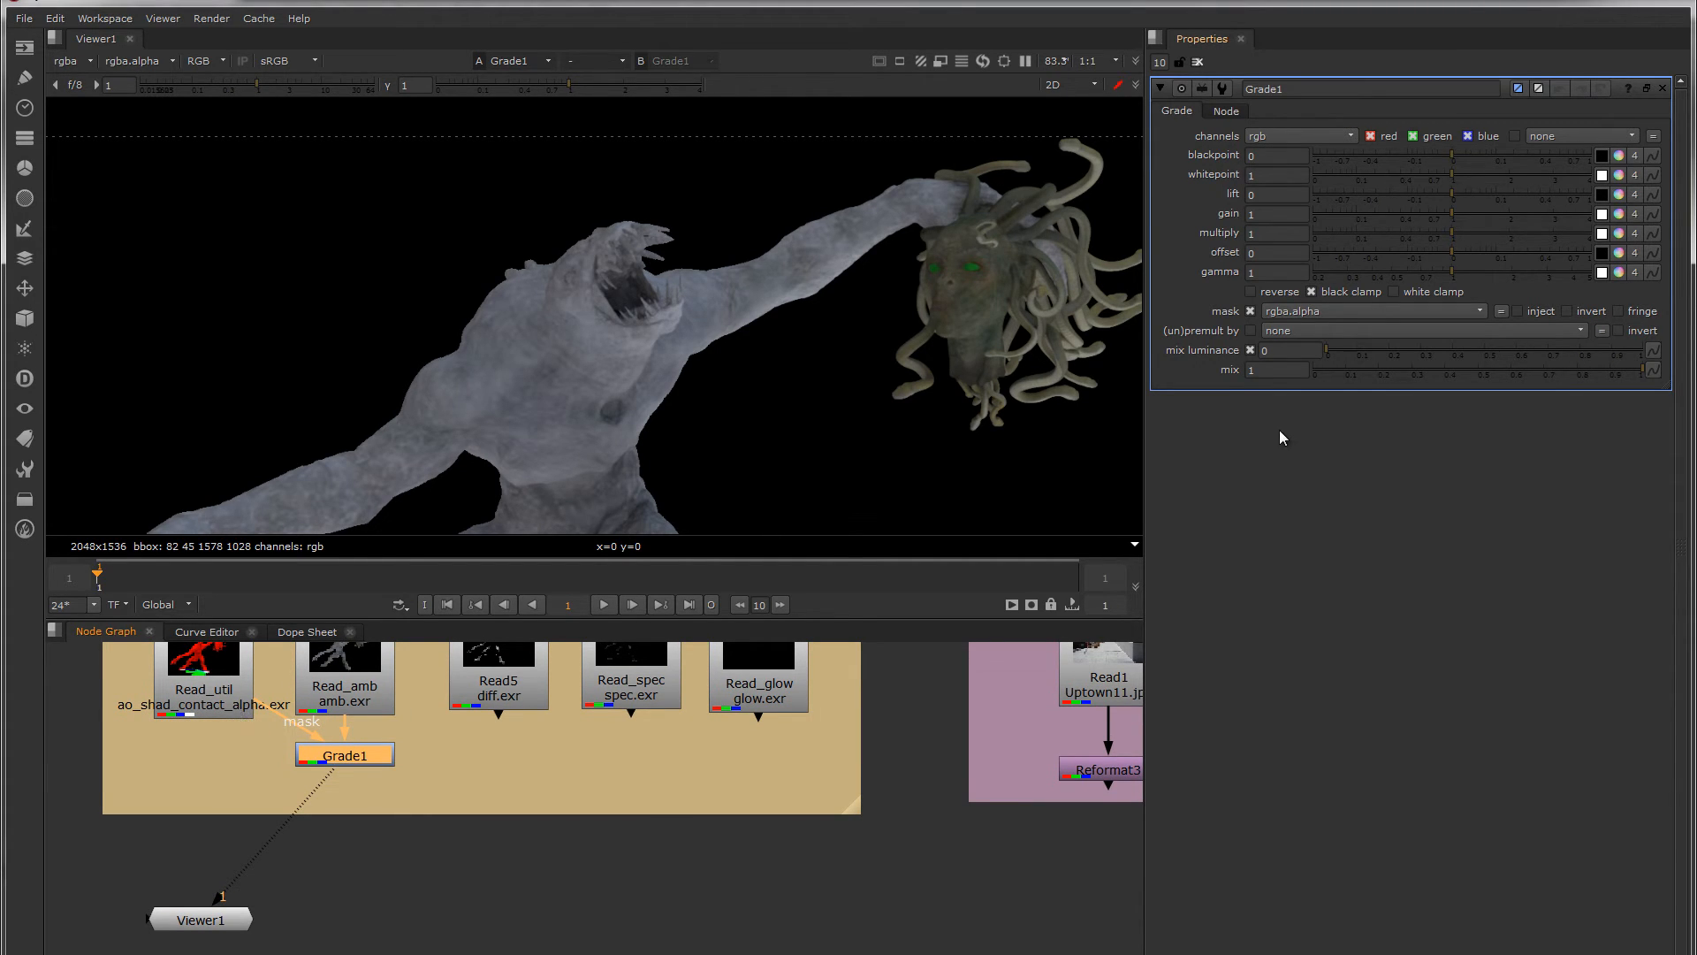
Set the Grade's mask channel to rgba.red and examine that occlusion channel in the utility pass
{"action": "left_click", "coordinate": [1286, 312]}
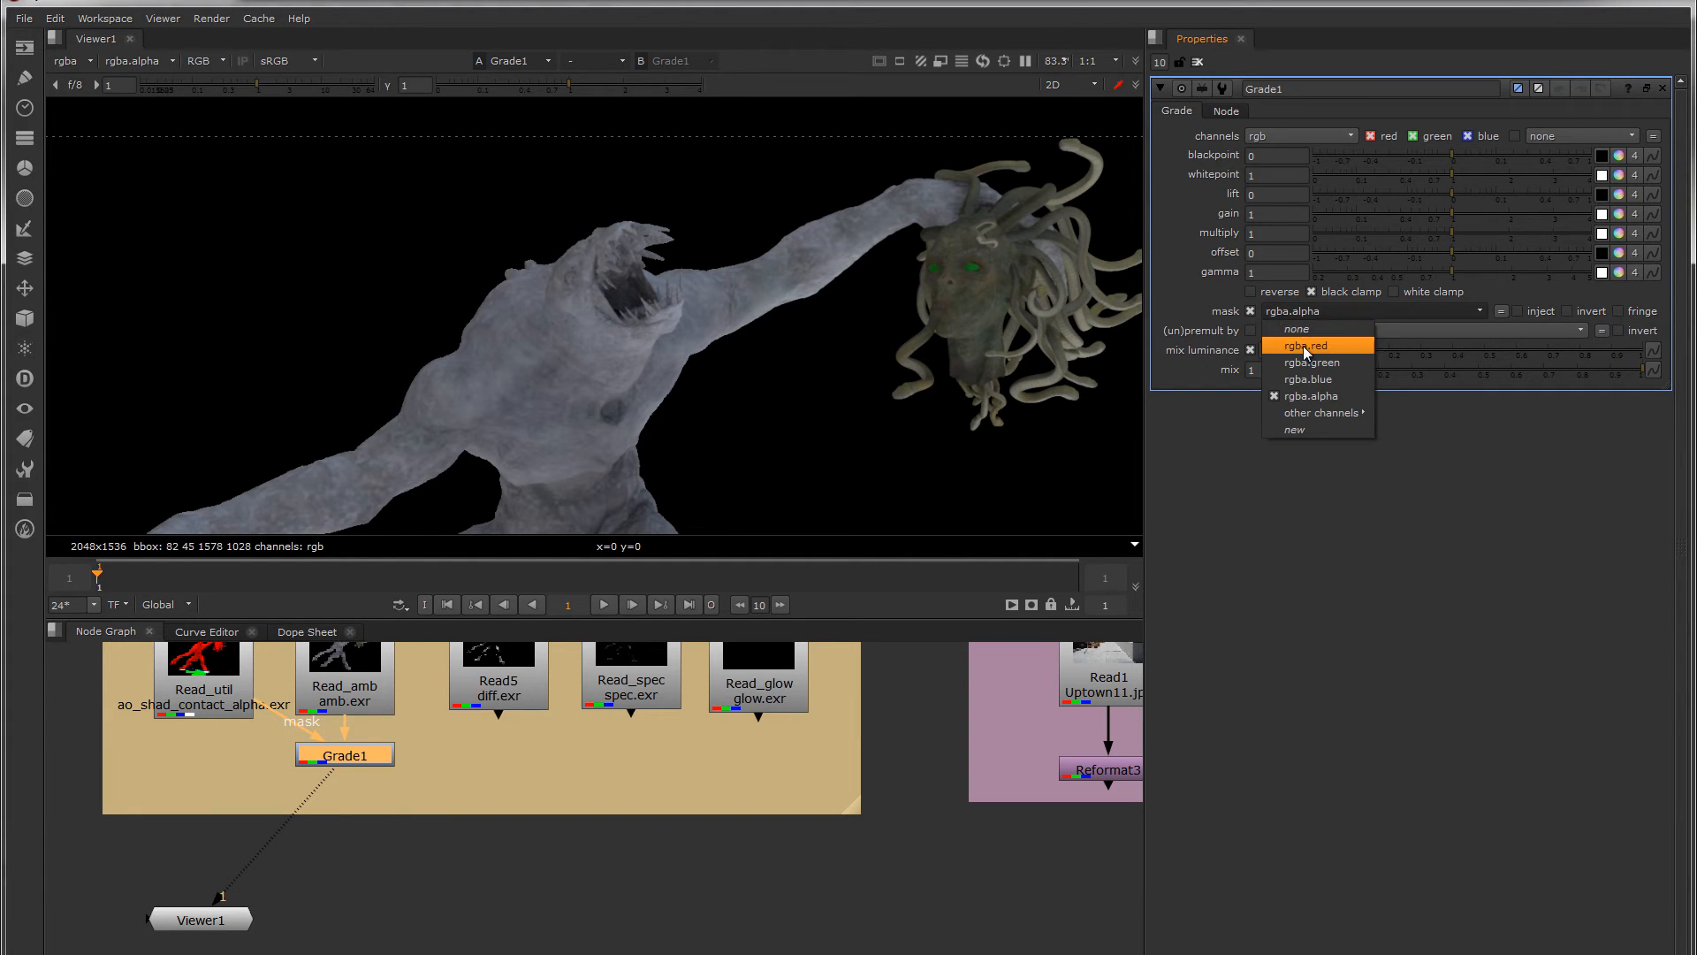
{"action": "left_click", "coordinate": [1306, 345]}
{"action": "left_click", "coordinate": [203, 687]}
{"action": "key", "text": "1"}
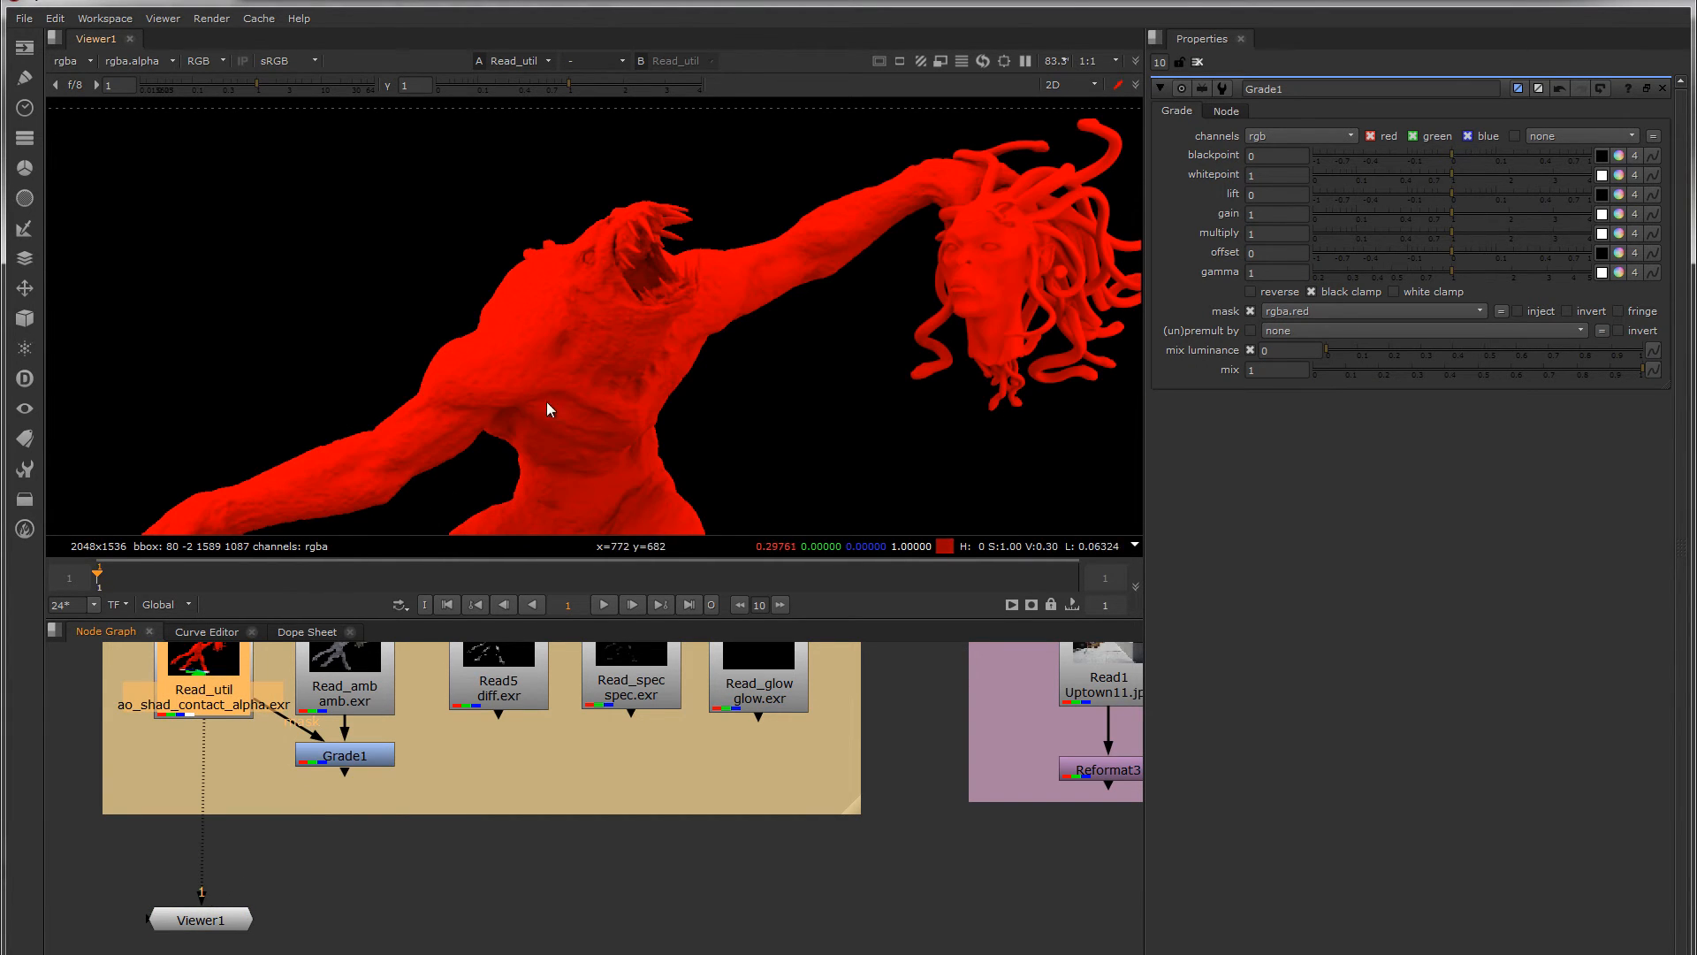
{"action": "middle_click_drag", "start_coordinate": [624, 380], "coordinate": [558, 343]}
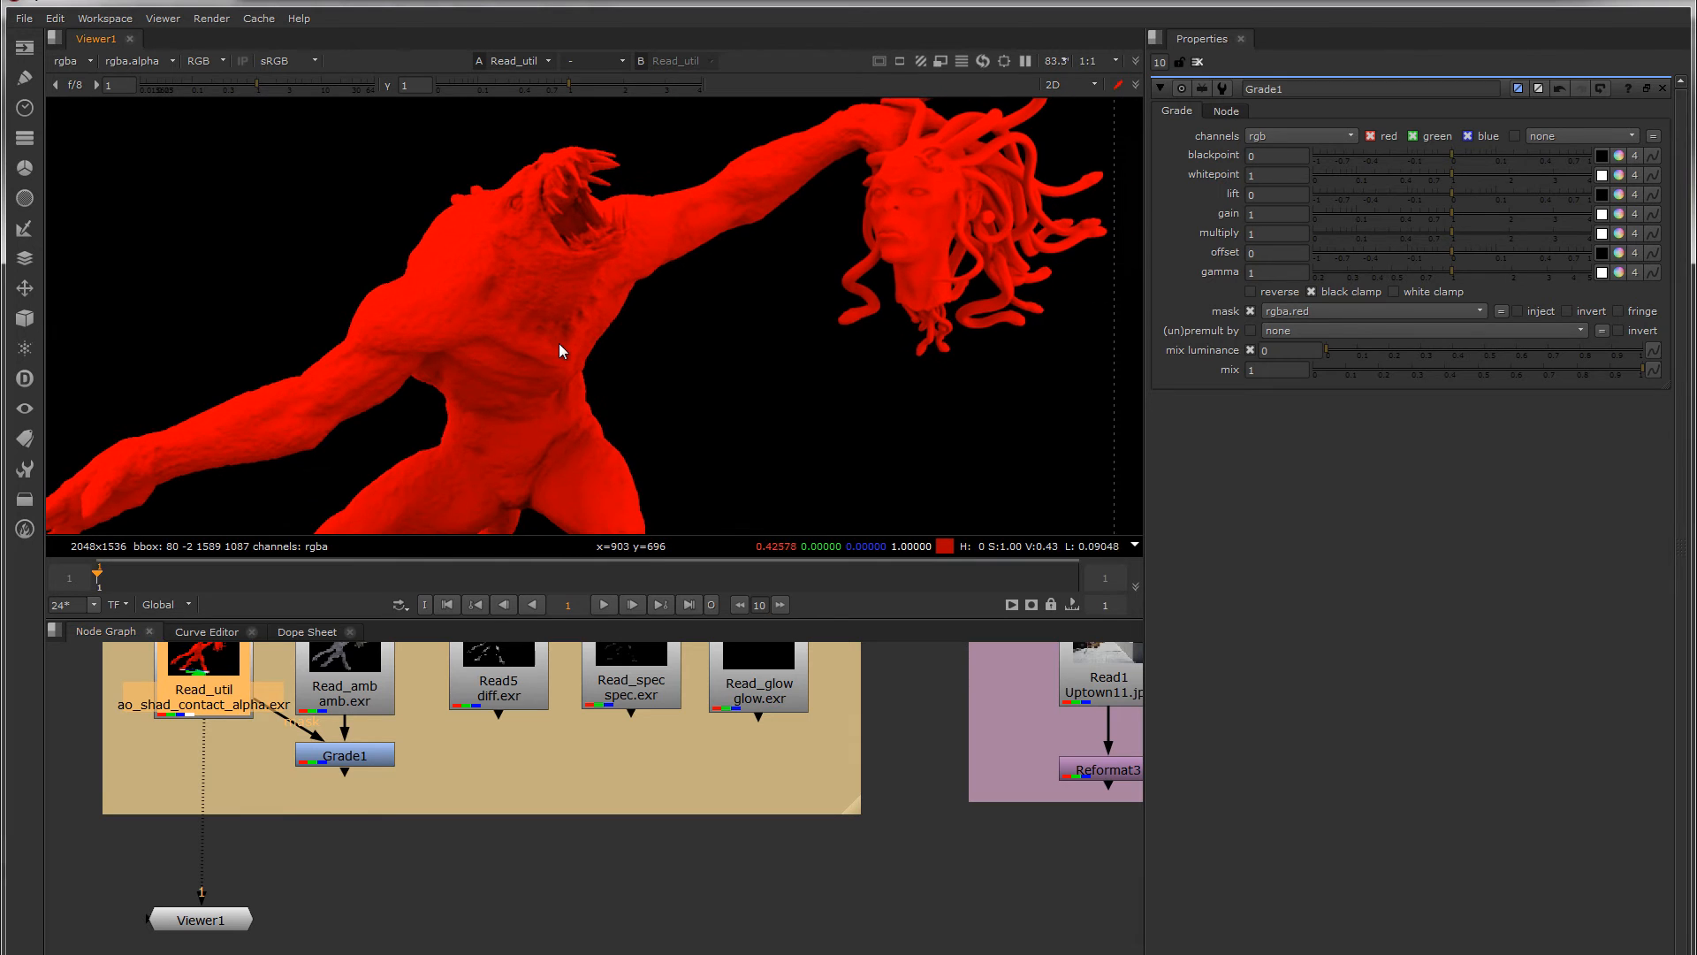
Display the Grade's output with the full creature in view and reduce its multiply to 0
{"action": "left_click", "coordinate": [364, 757]}
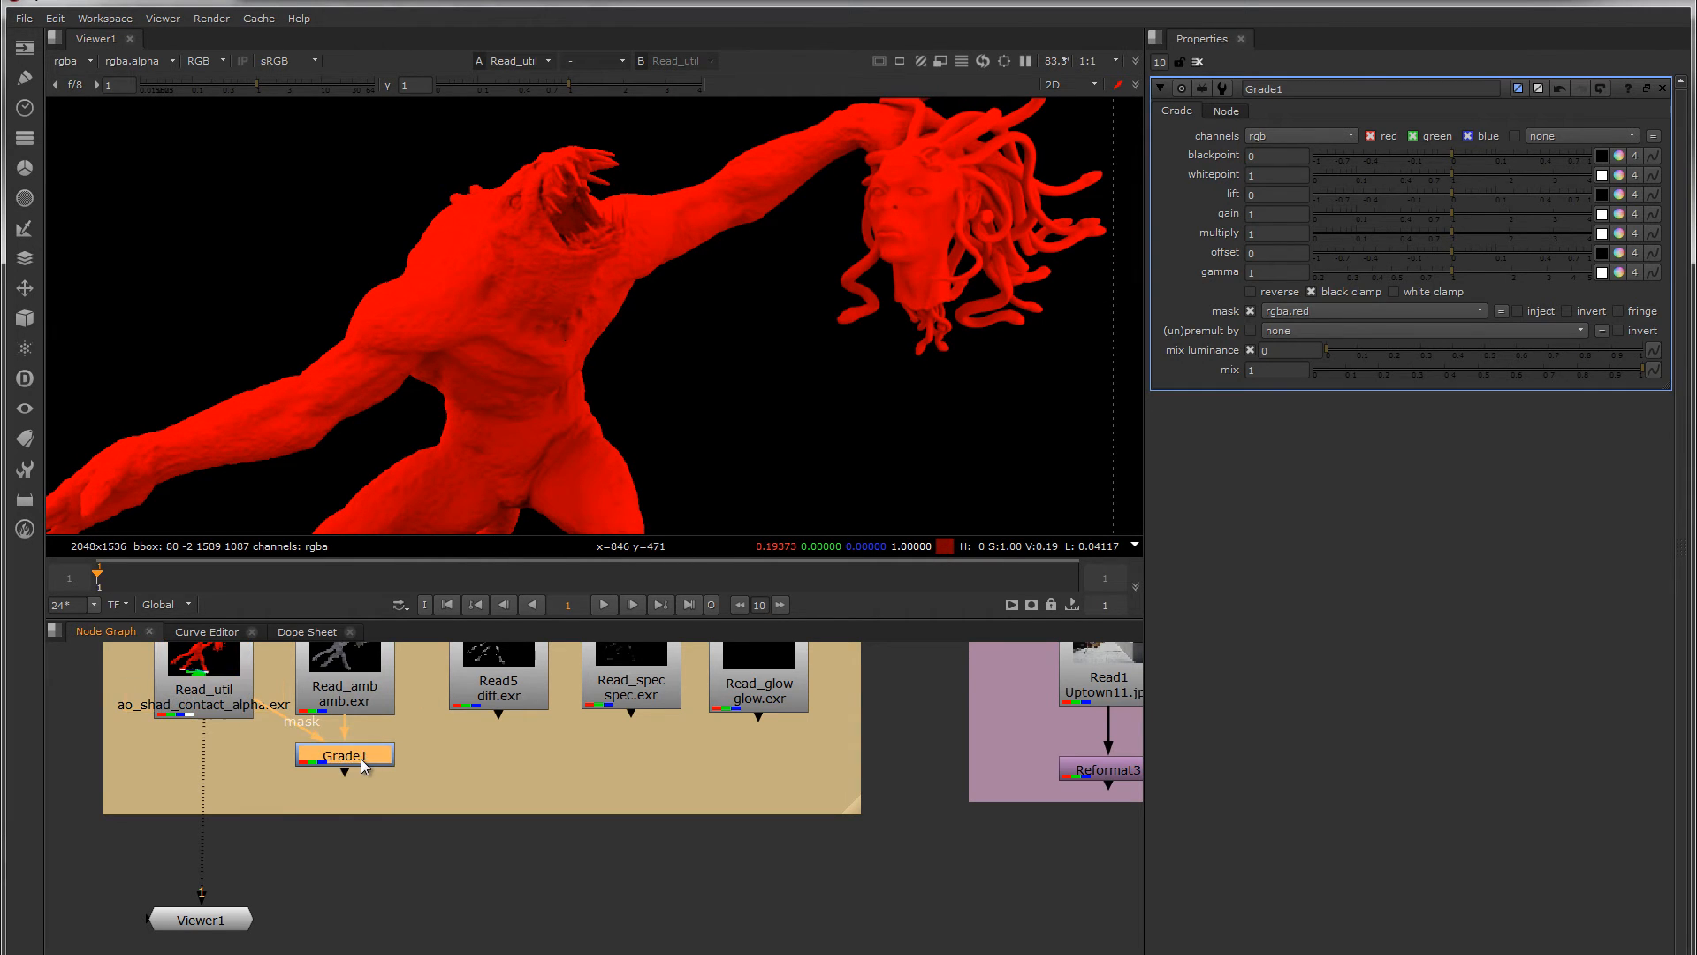
{"action": "key", "text": "1"}
{"action": "scroll", "coordinate": [615, 295], "scroll_direction": "down", "scroll_amount": 4}
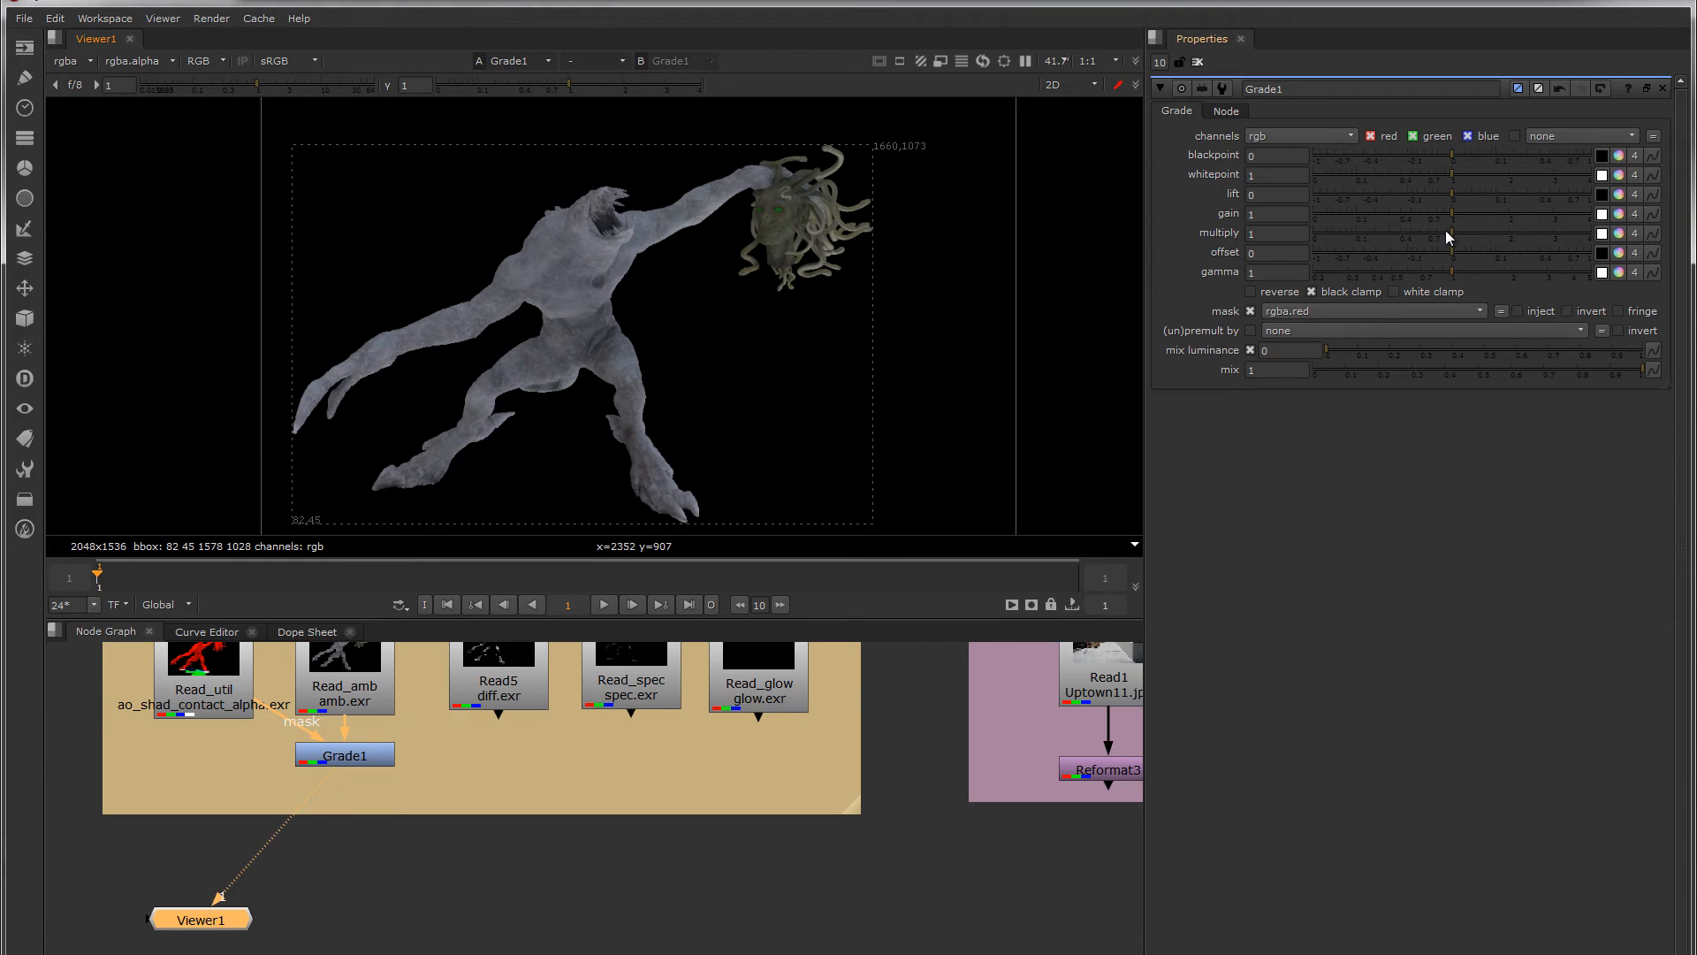
{"action": "left_click_drag", "start_coordinate": [1447, 234], "coordinate": [1300, 235]}
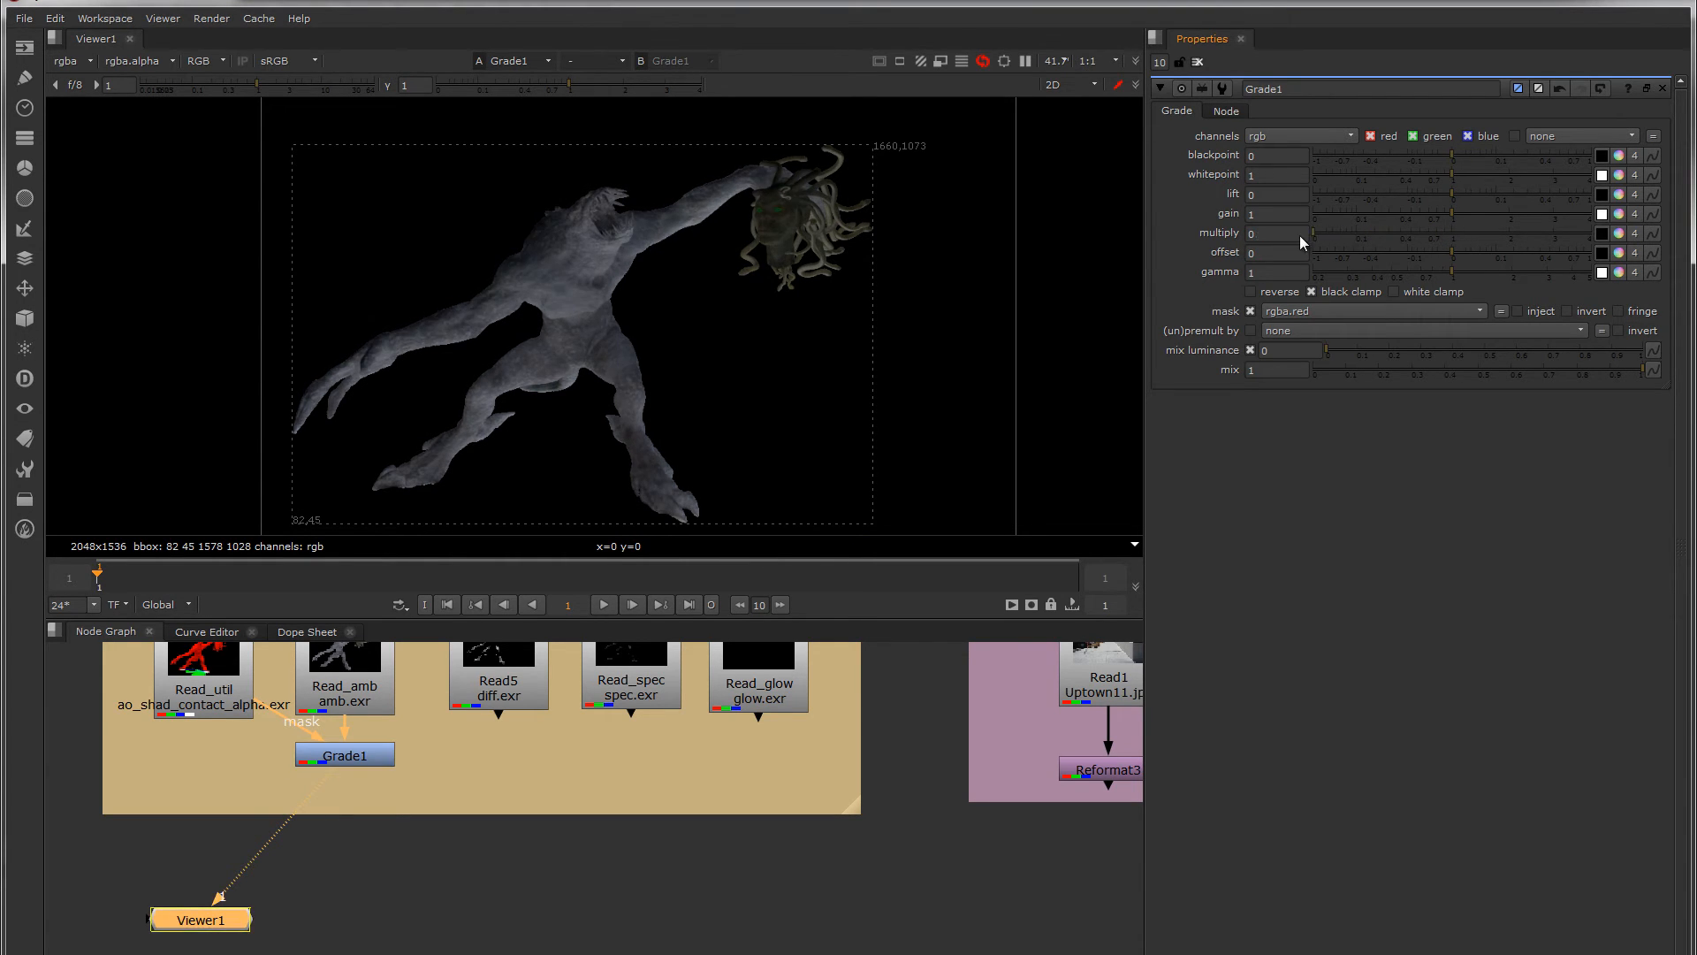
Compare the utility pass around the torso with the graded ambient pass
{"action": "left_click", "coordinate": [223, 666]}
{"action": "key", "text": "1"}
{"action": "scroll", "coordinate": [564, 295], "scroll_direction": "up", "scroll_amount": 3}
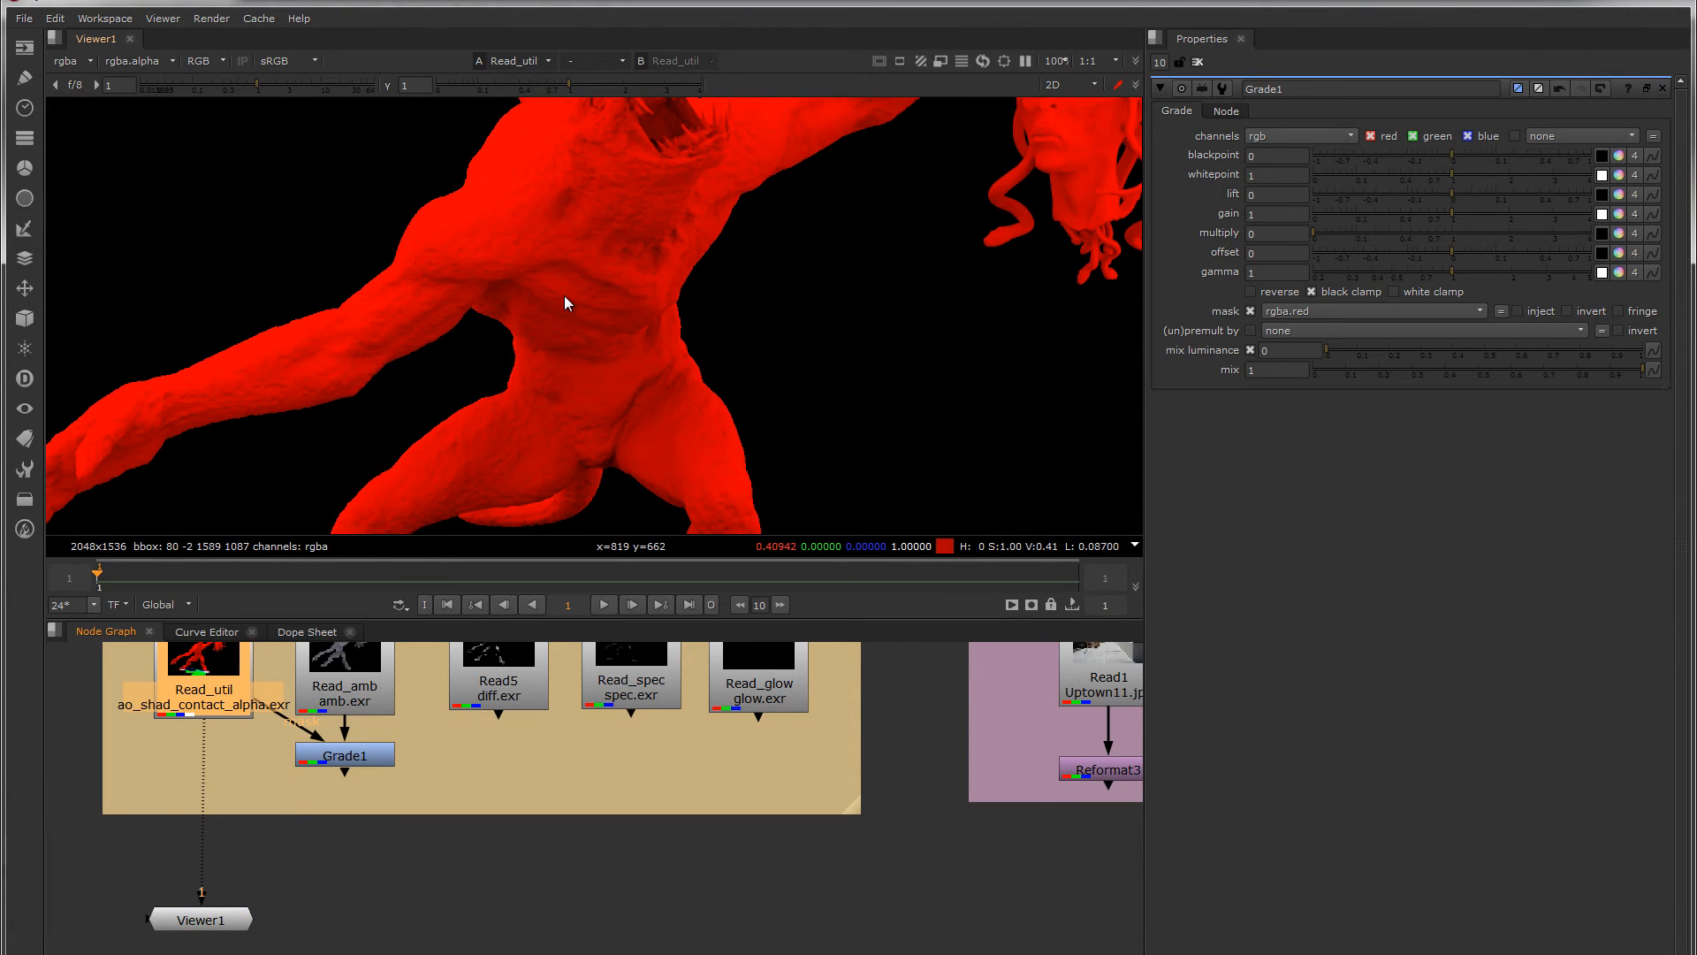
{"action": "scroll", "coordinate": [564, 295], "scroll_direction": "down", "scroll_amount": 3}
{"action": "left_click", "coordinate": [349, 755]}
{"action": "key", "text": "1"}
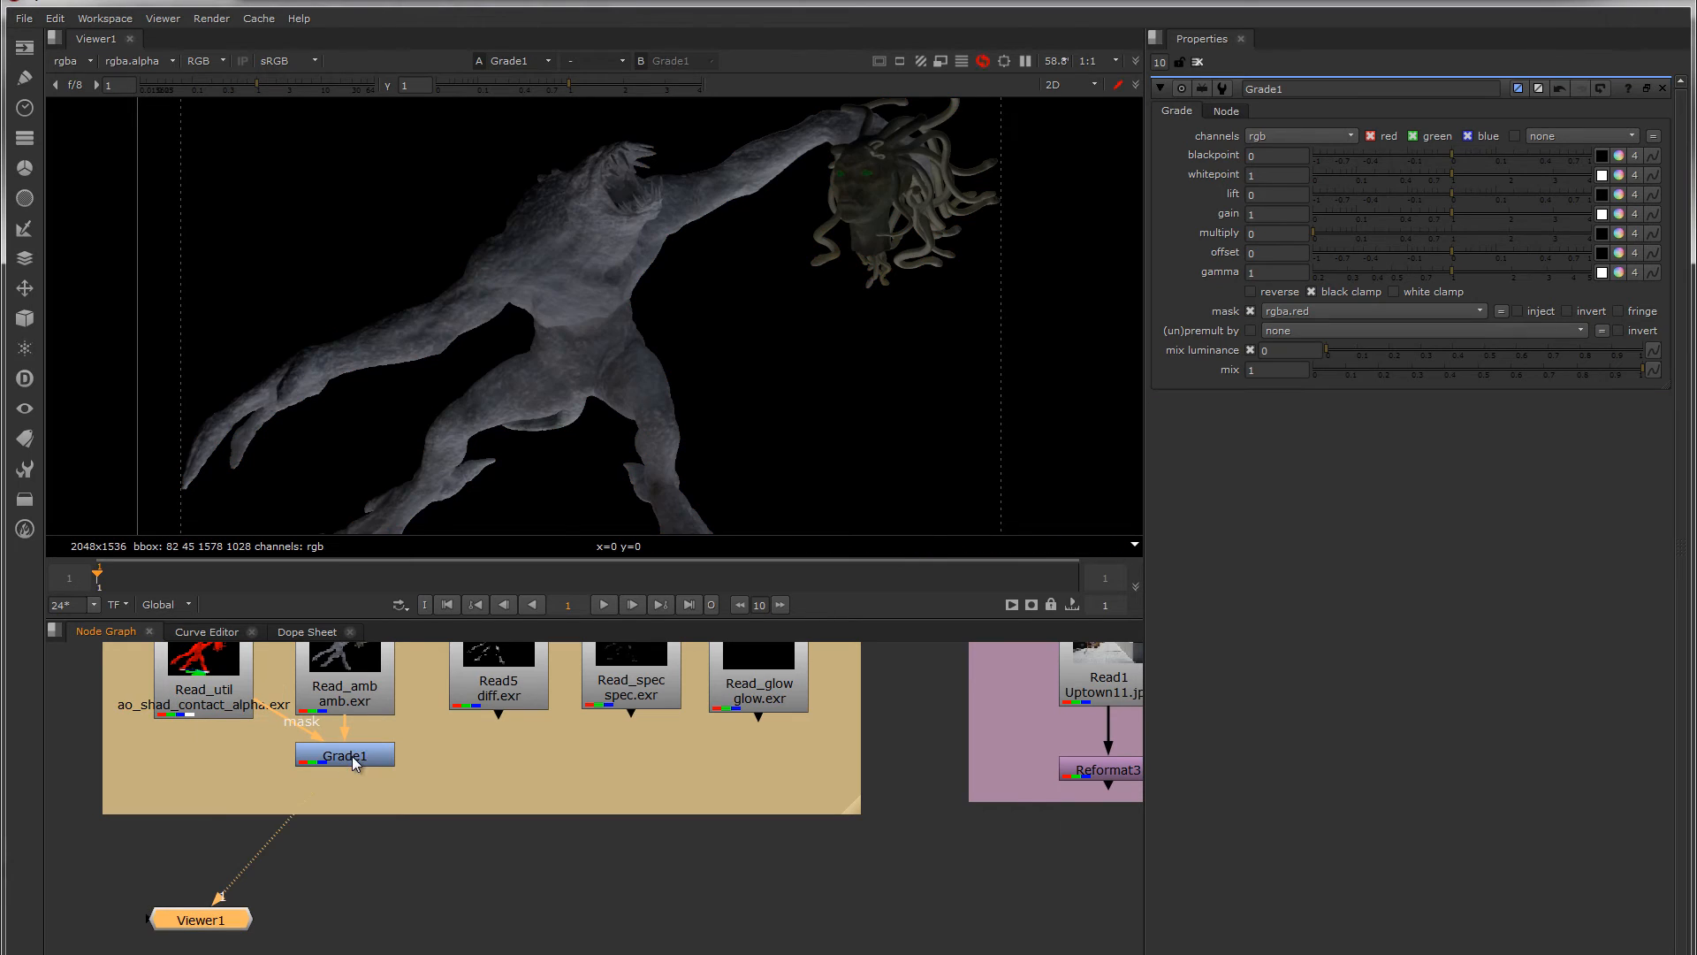
Invert the Grade's mask, lower its multiply to 0.06 and inspect the darkening on the snake-haired head
{"action": "left_click", "coordinate": [1567, 311]}
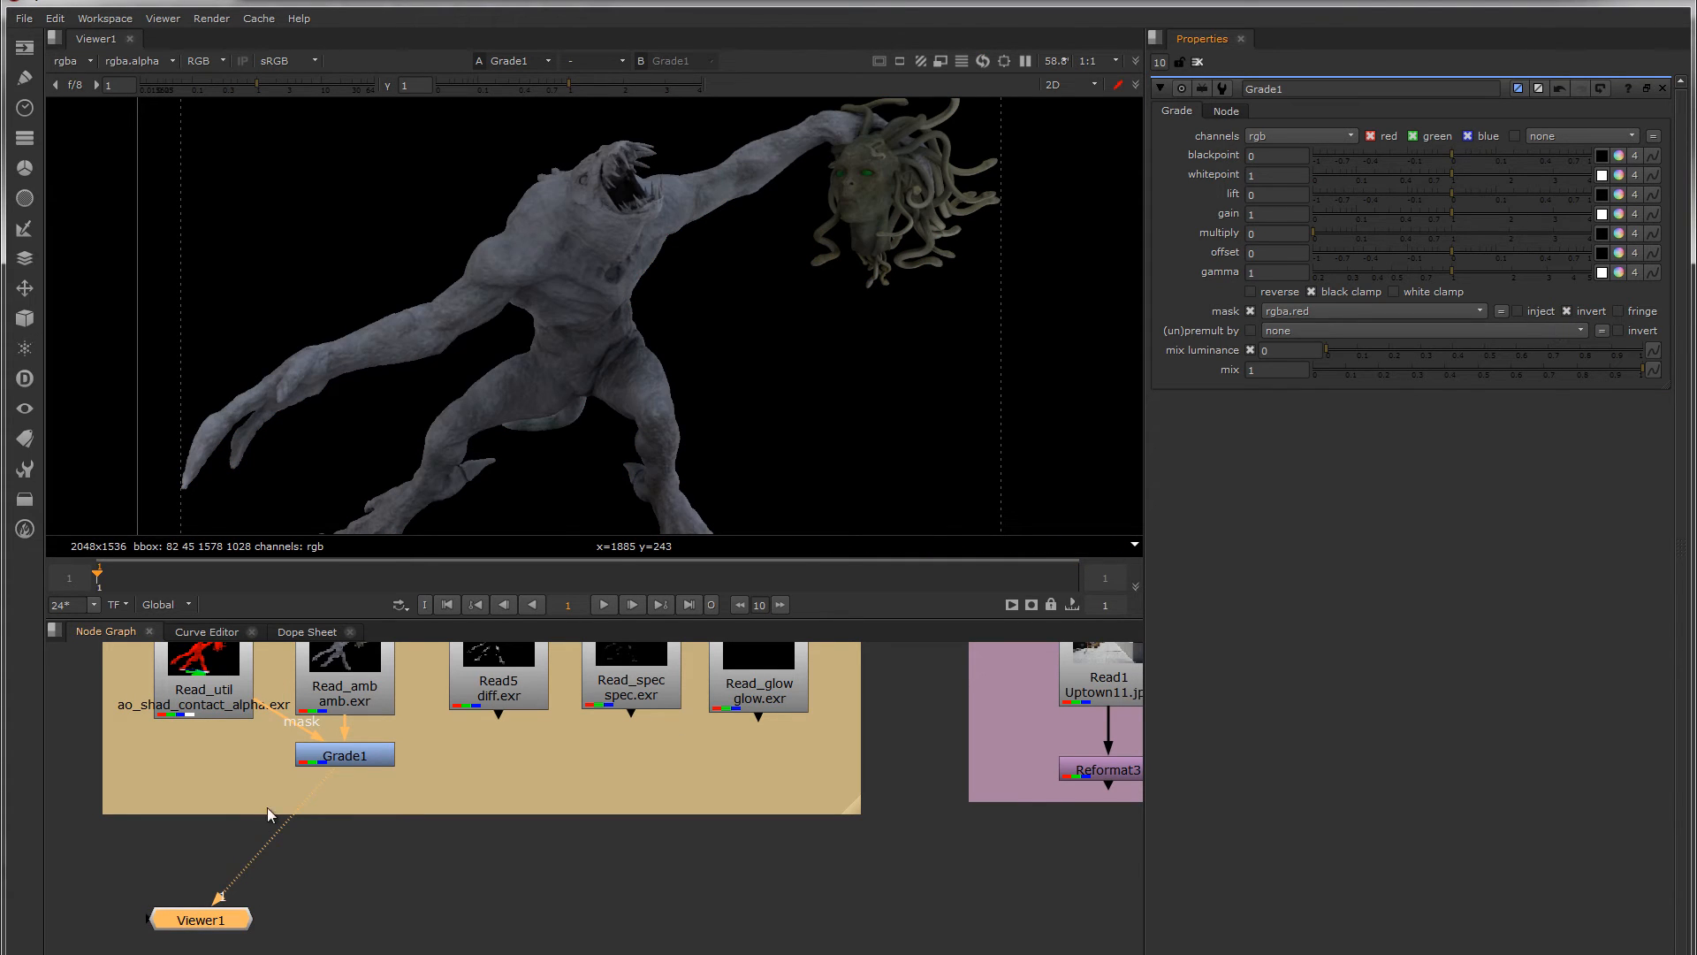
{"action": "scroll", "coordinate": [530, 318], "scroll_direction": "down", "scroll_amount": 2}
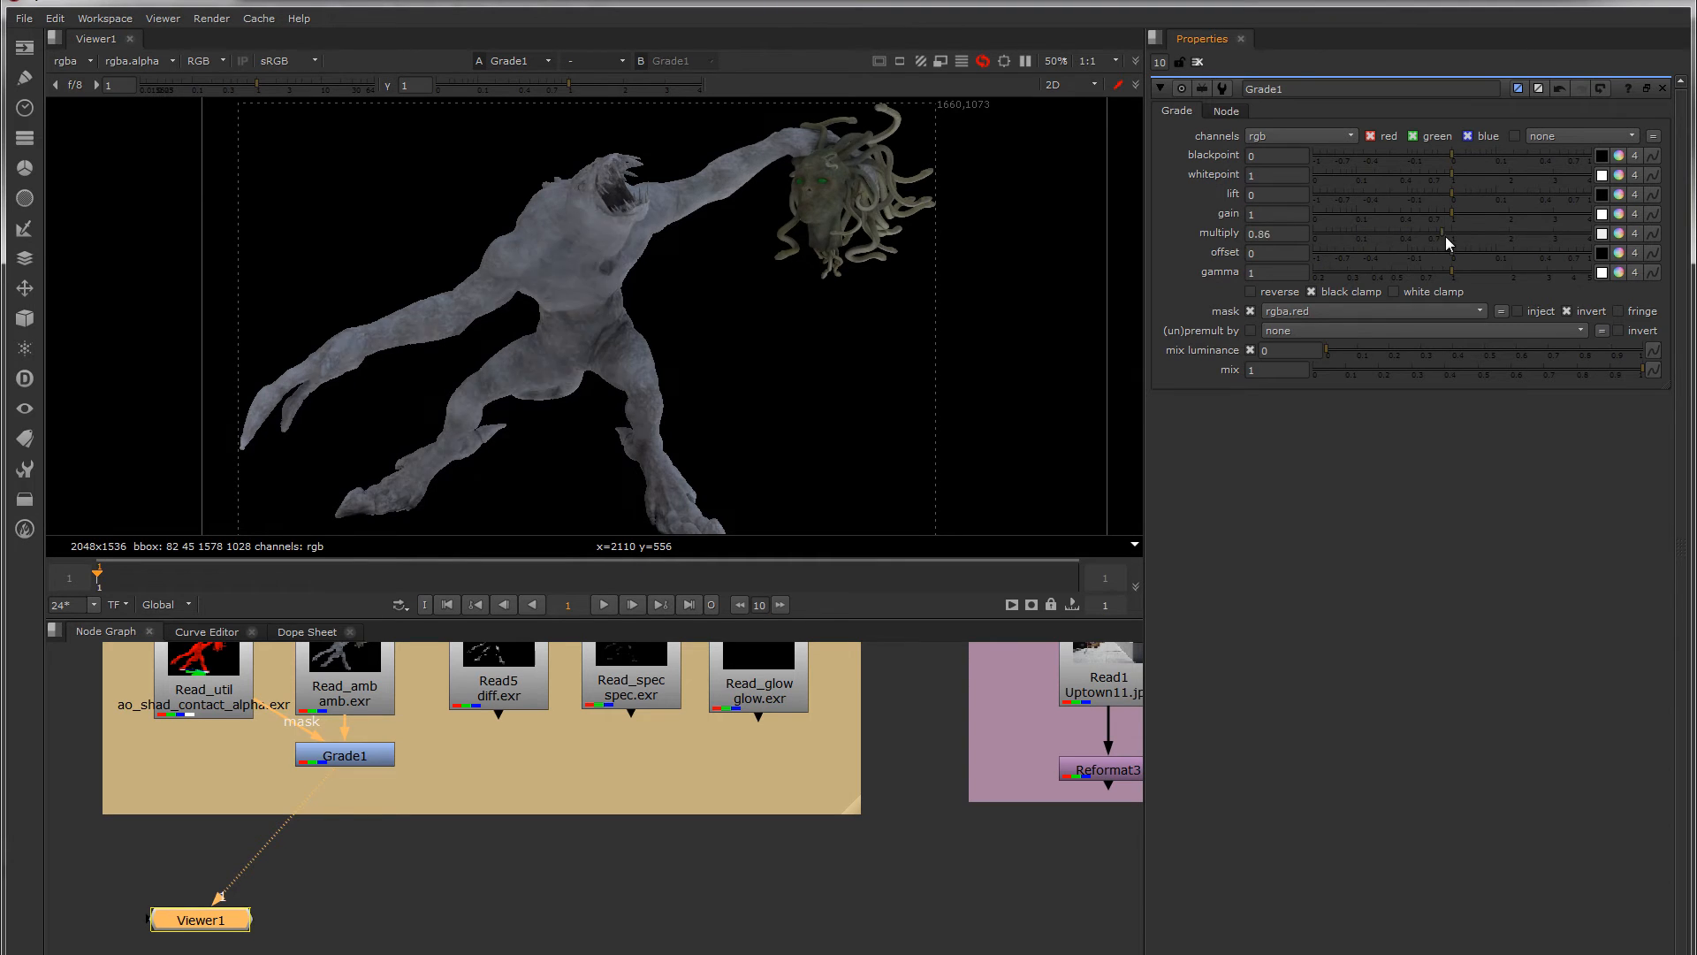
{"action": "left_click", "coordinate": [1346, 233]}
{"action": "scroll", "coordinate": [873, 176], "scroll_direction": "up", "scroll_amount": 3}
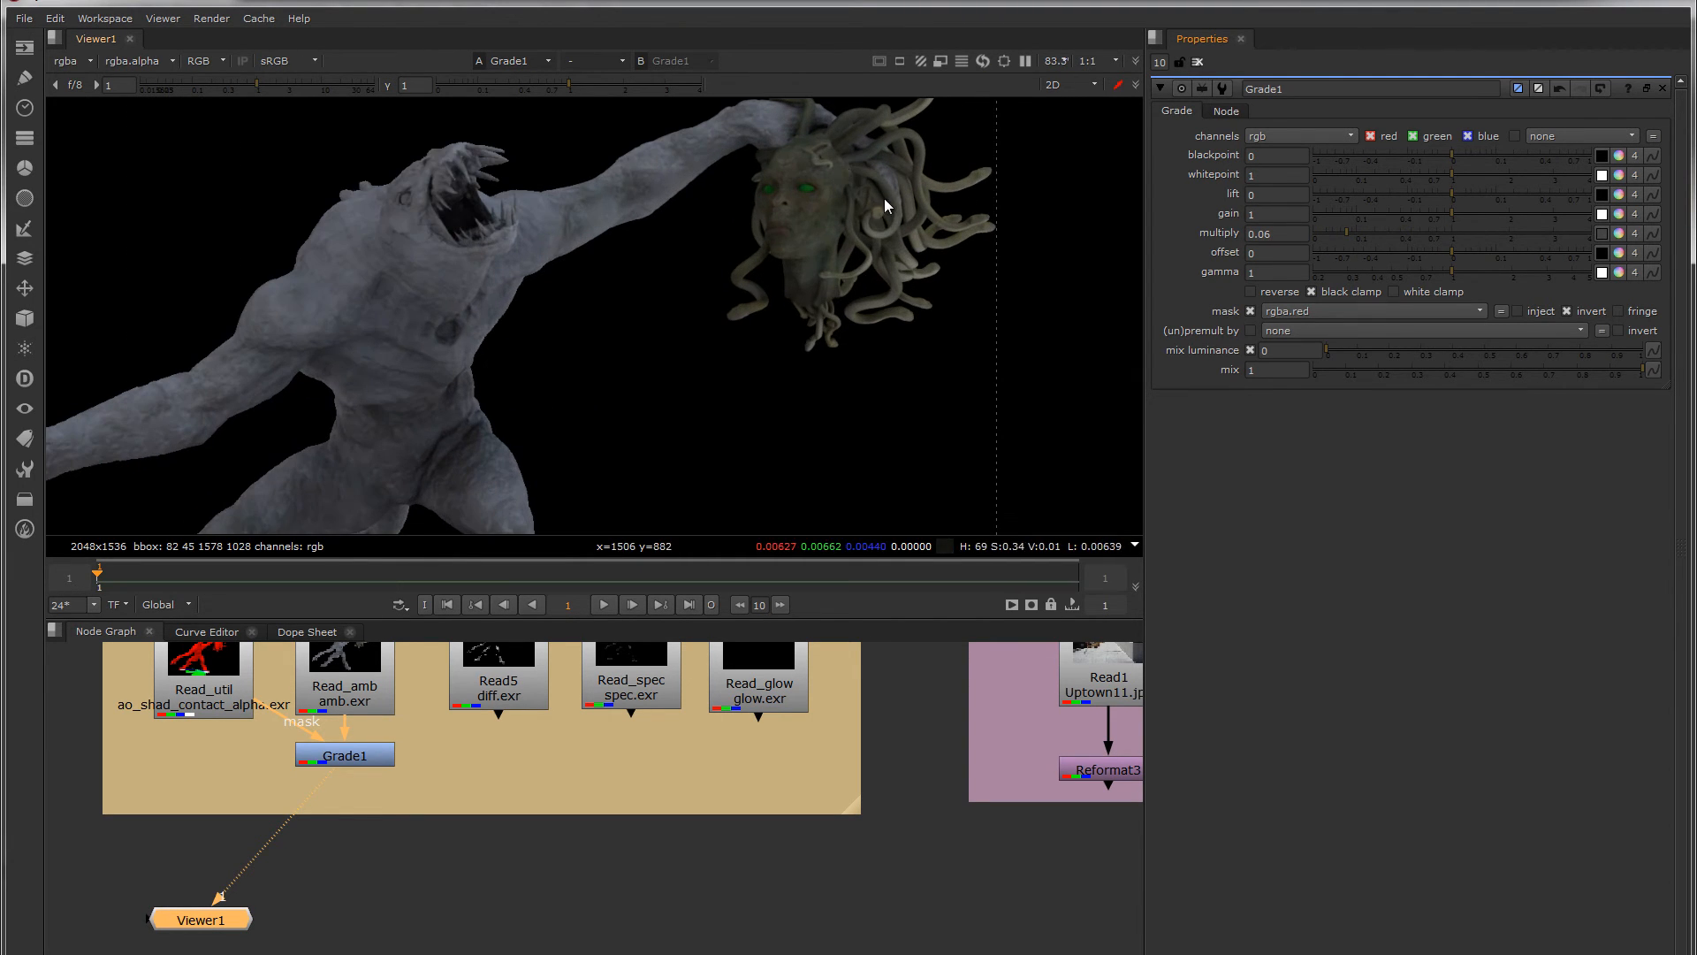
{"action": "scroll", "coordinate": [878, 193], "scroll_direction": "up", "scroll_amount": 3}
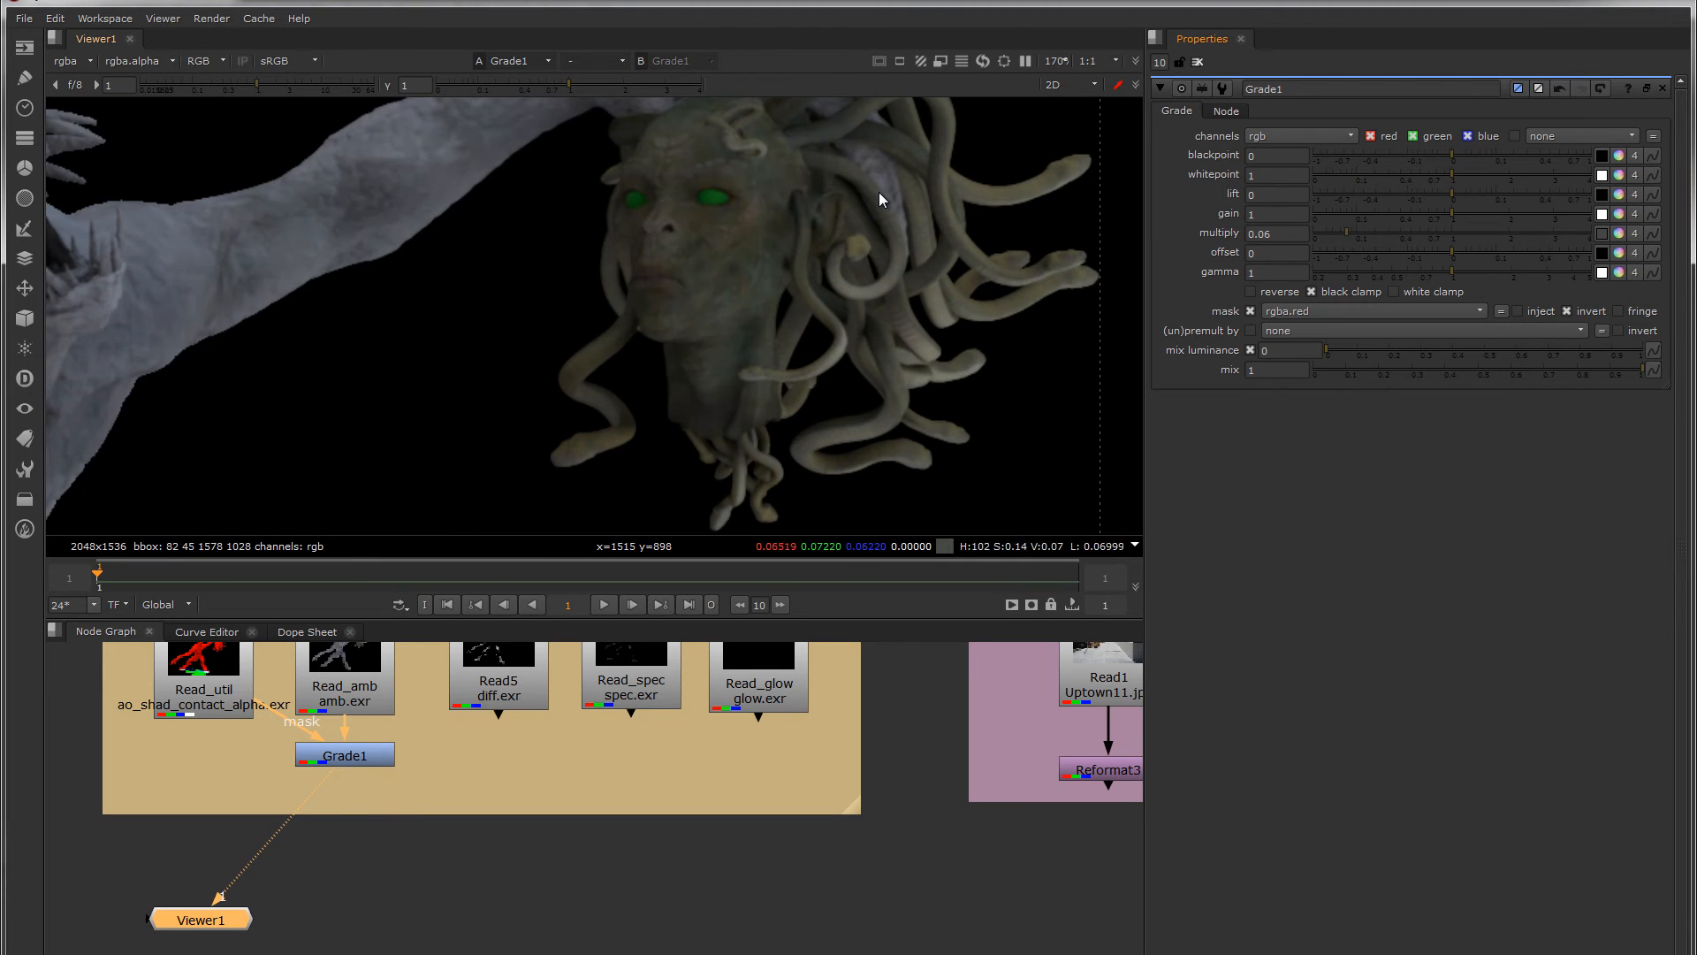
Set the Grade's multiply to 0 and check the occlusion around the creature's mouth and shoulder
{"action": "left_click", "coordinate": [1341, 235]}
{"action": "left_click_drag", "start_coordinate": [1340, 235], "coordinate": [1304, 238]}
{"action": "middle_click_drag", "start_coordinate": [675, 270], "coordinate": [1089, 289]}
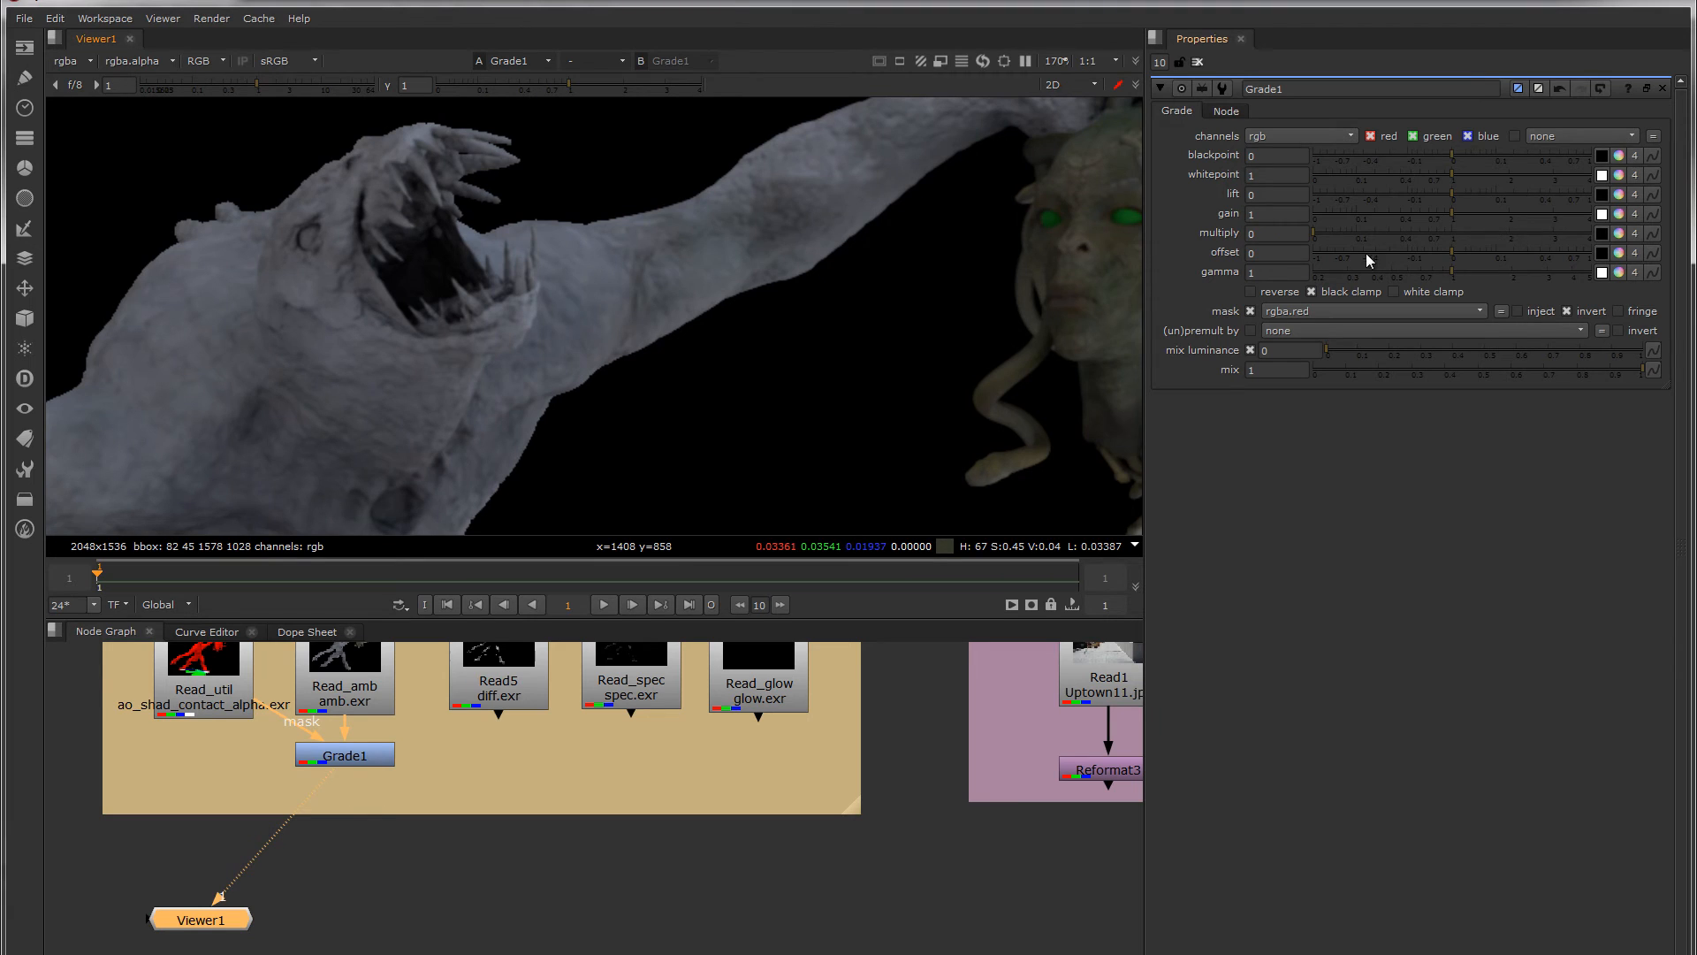
{"action": "left_click_drag", "start_coordinate": [1355, 235], "coordinate": [1265, 242]}
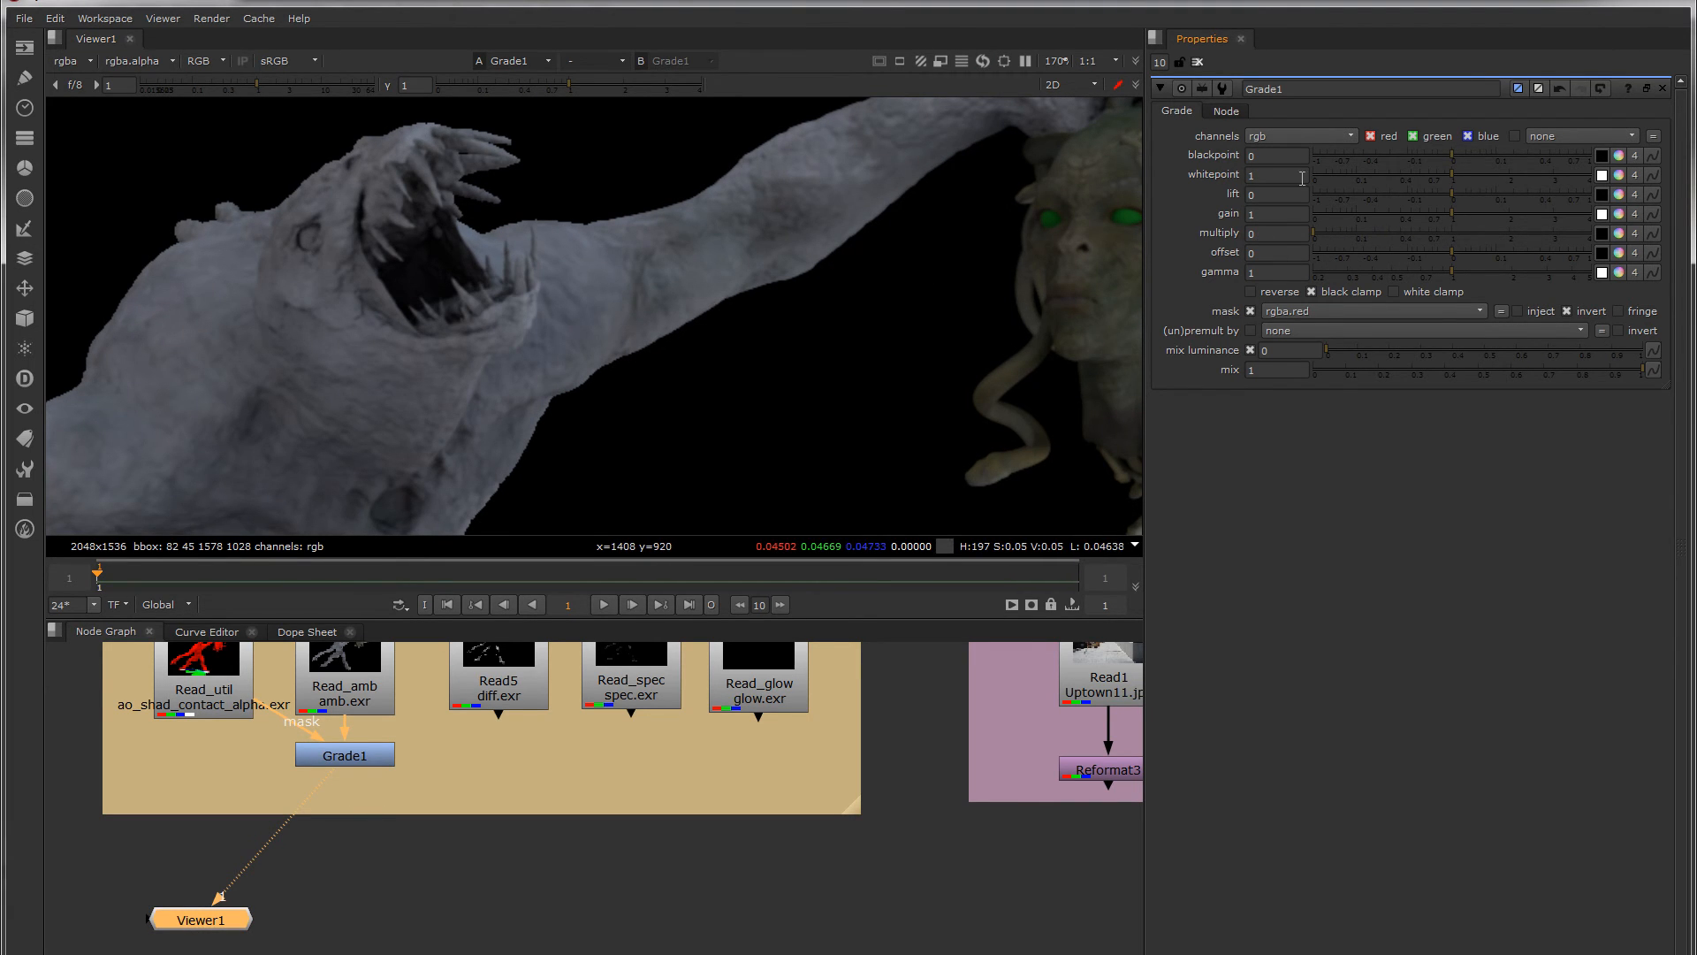
{"action": "left_click_drag", "start_coordinate": [1319, 233], "coordinate": [1224, 253]}
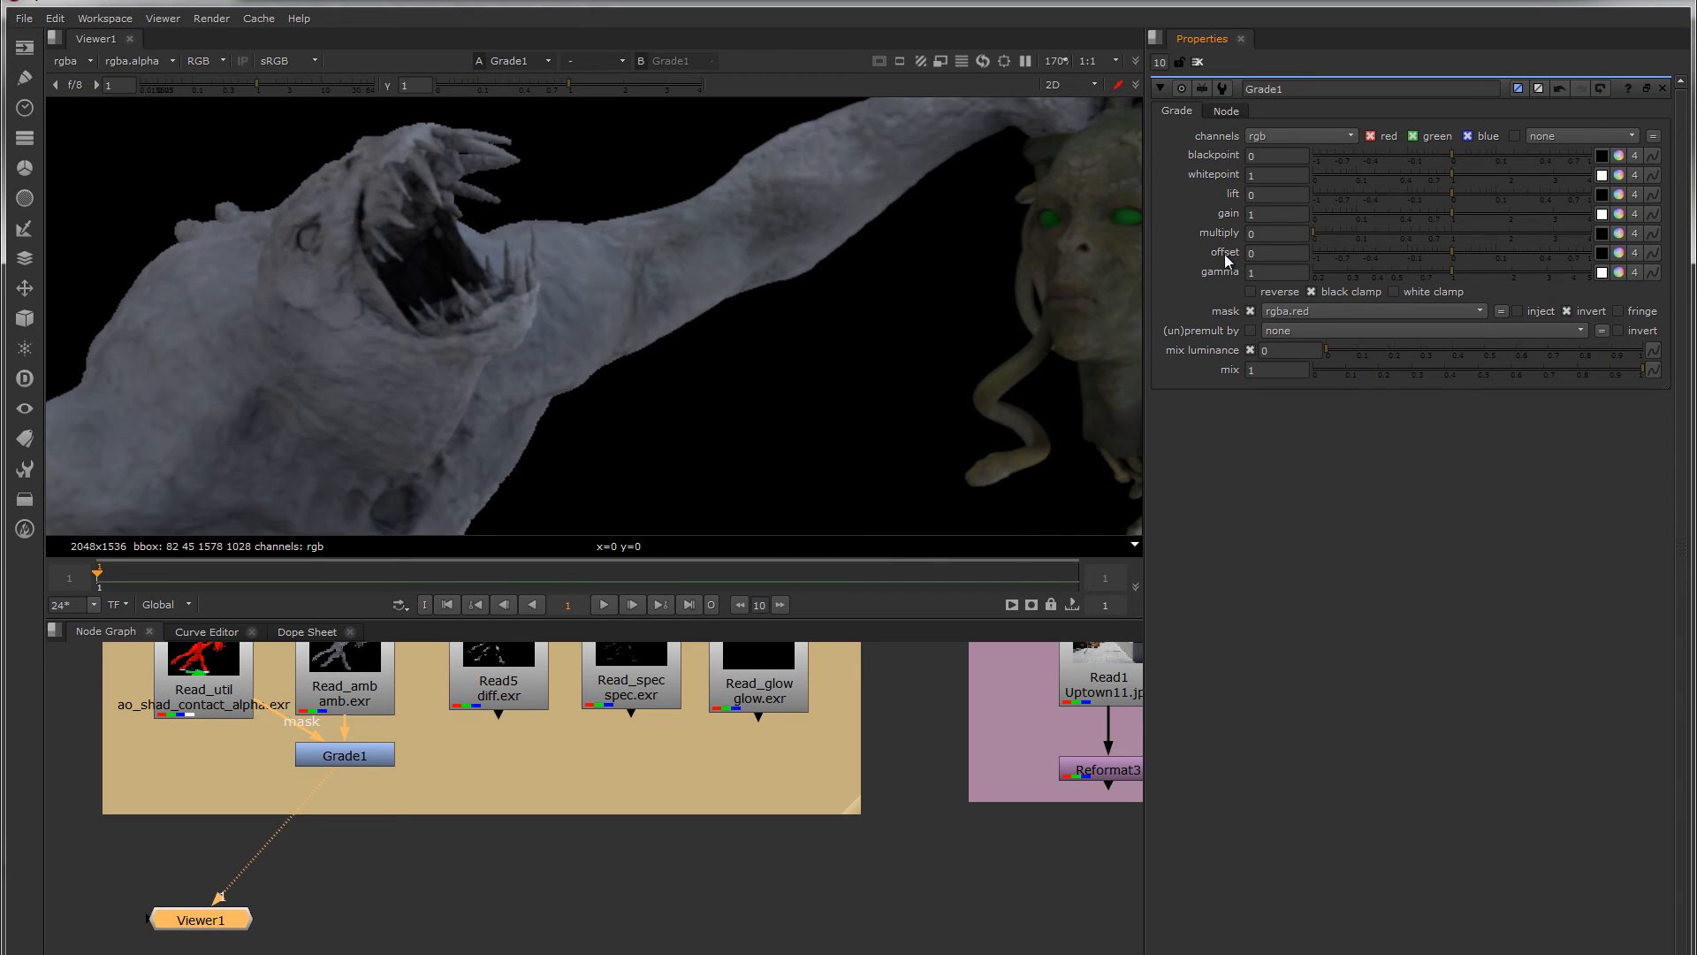
Review the full graded creature and move the Grade node closer beneath the ambient pass
{"action": "scroll", "coordinate": [644, 295], "scroll_direction": "down", "scroll_amount": 6}
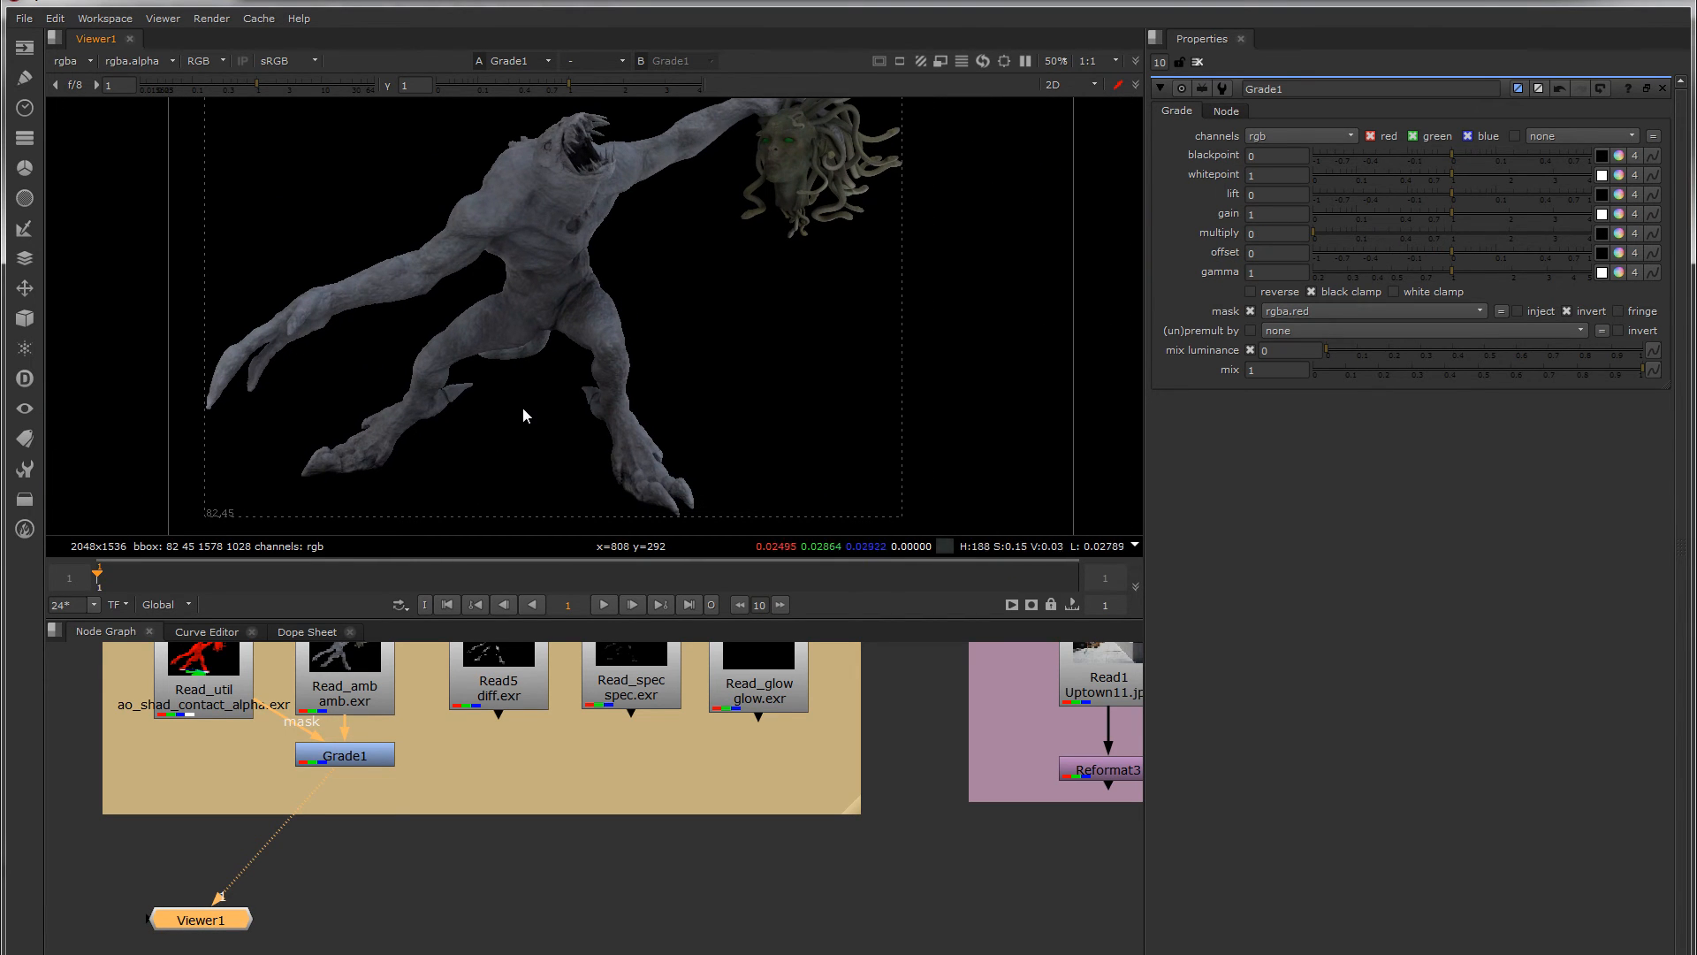
{"action": "middle_click_drag", "start_coordinate": [664, 344], "coordinate": [630, 355]}
{"action": "left_click_drag", "start_coordinate": [362, 756], "coordinate": [368, 737]}
{"action": "mouse_move", "coordinate": [514, 326]}
{"action": "middle_mouse_down"}
{"action": "mouse_move", "coordinate": [561, 315]}
{"action": "mouse_move", "coordinate": [541, 315]}
{"action": "middle_mouse_up"}
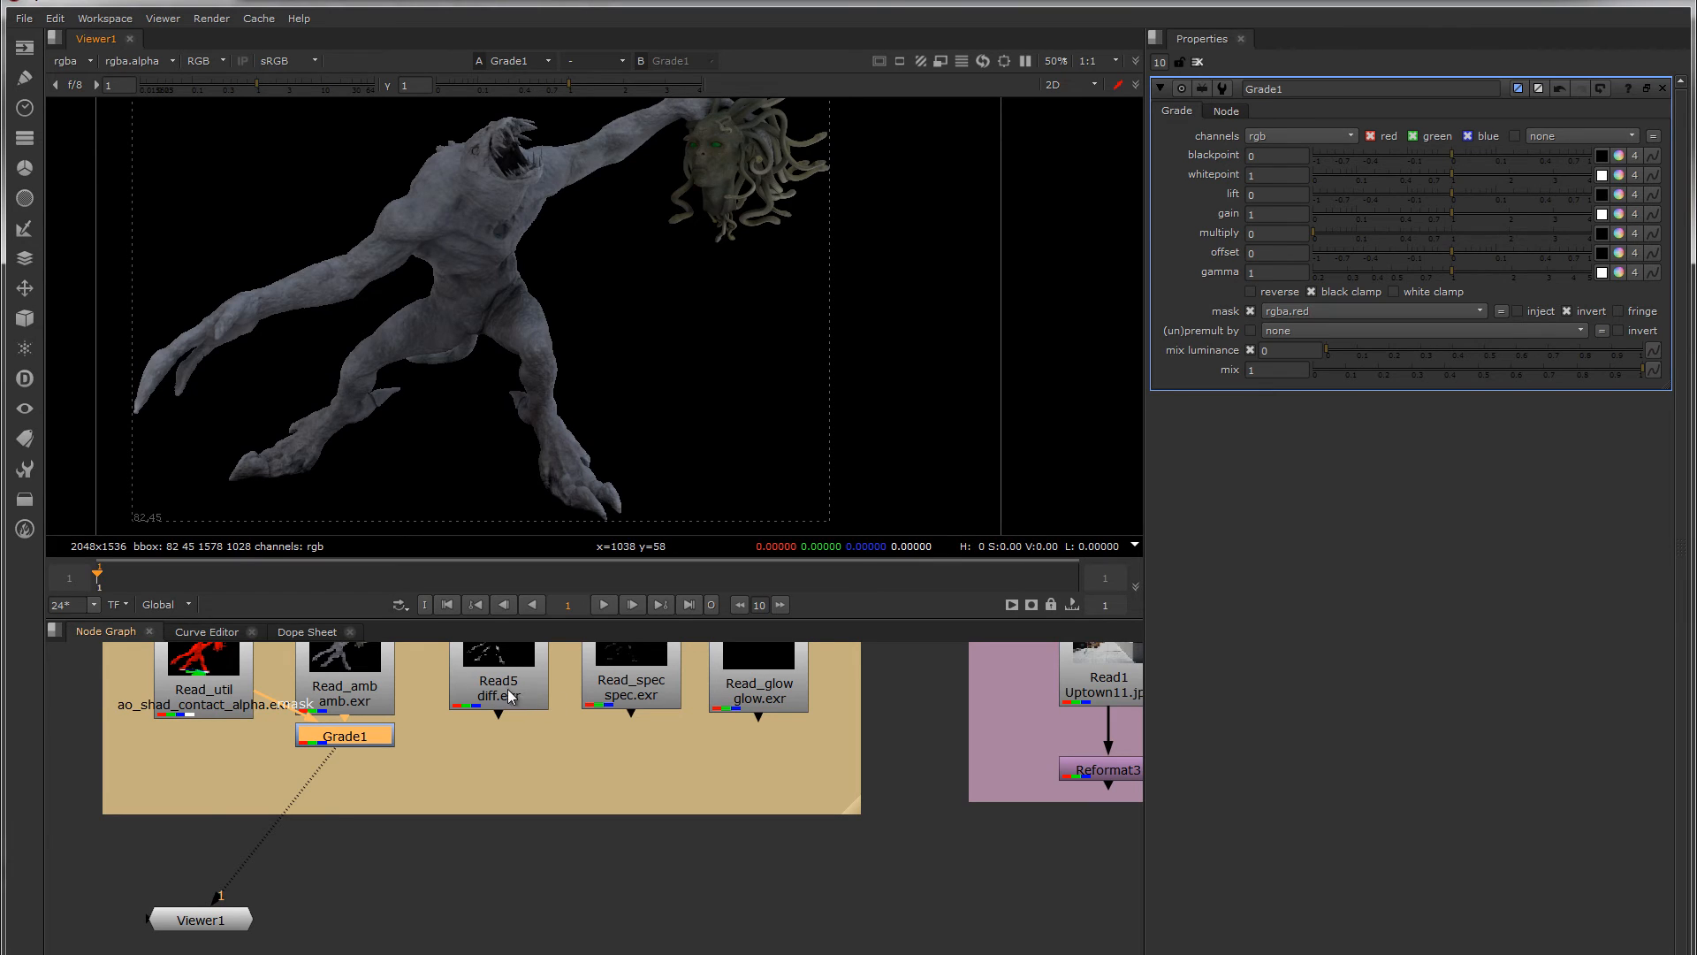
Combine the graded ambient pass with the Read5 diffuse pass through a Plus merge placed beneath the diffuse pass
{"action": "key", "text": "1"}
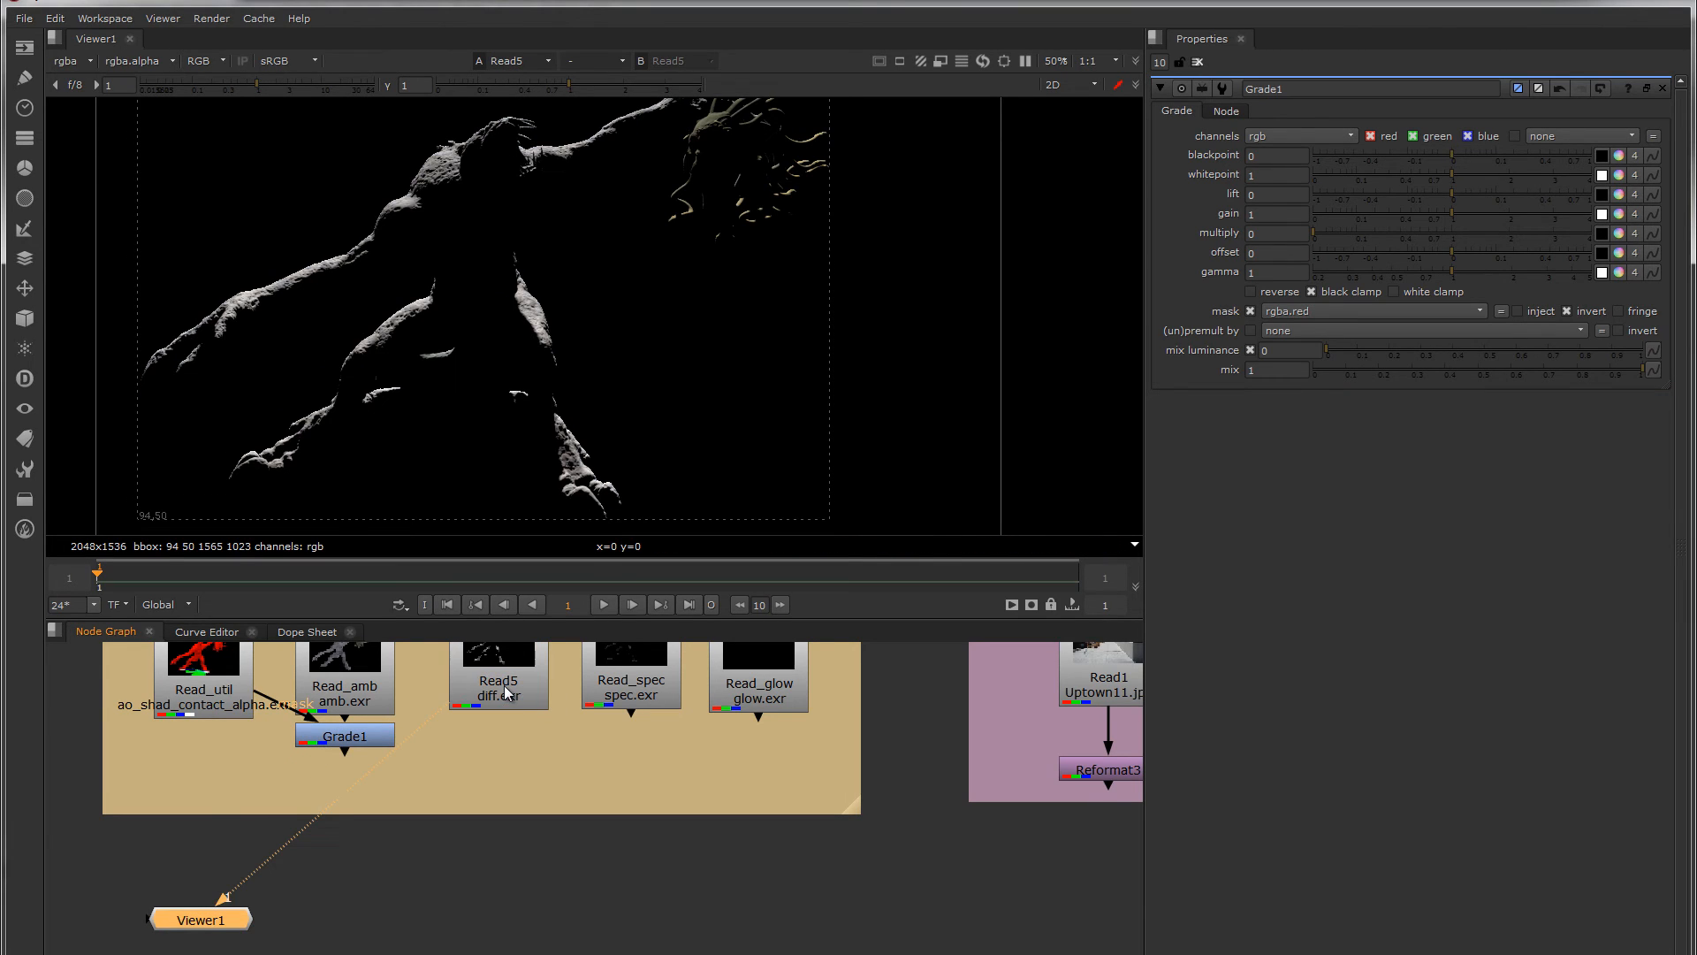
{"action": "left_click", "coordinate": [368, 740]}
{"action": "left_click", "coordinate": [513, 702]}
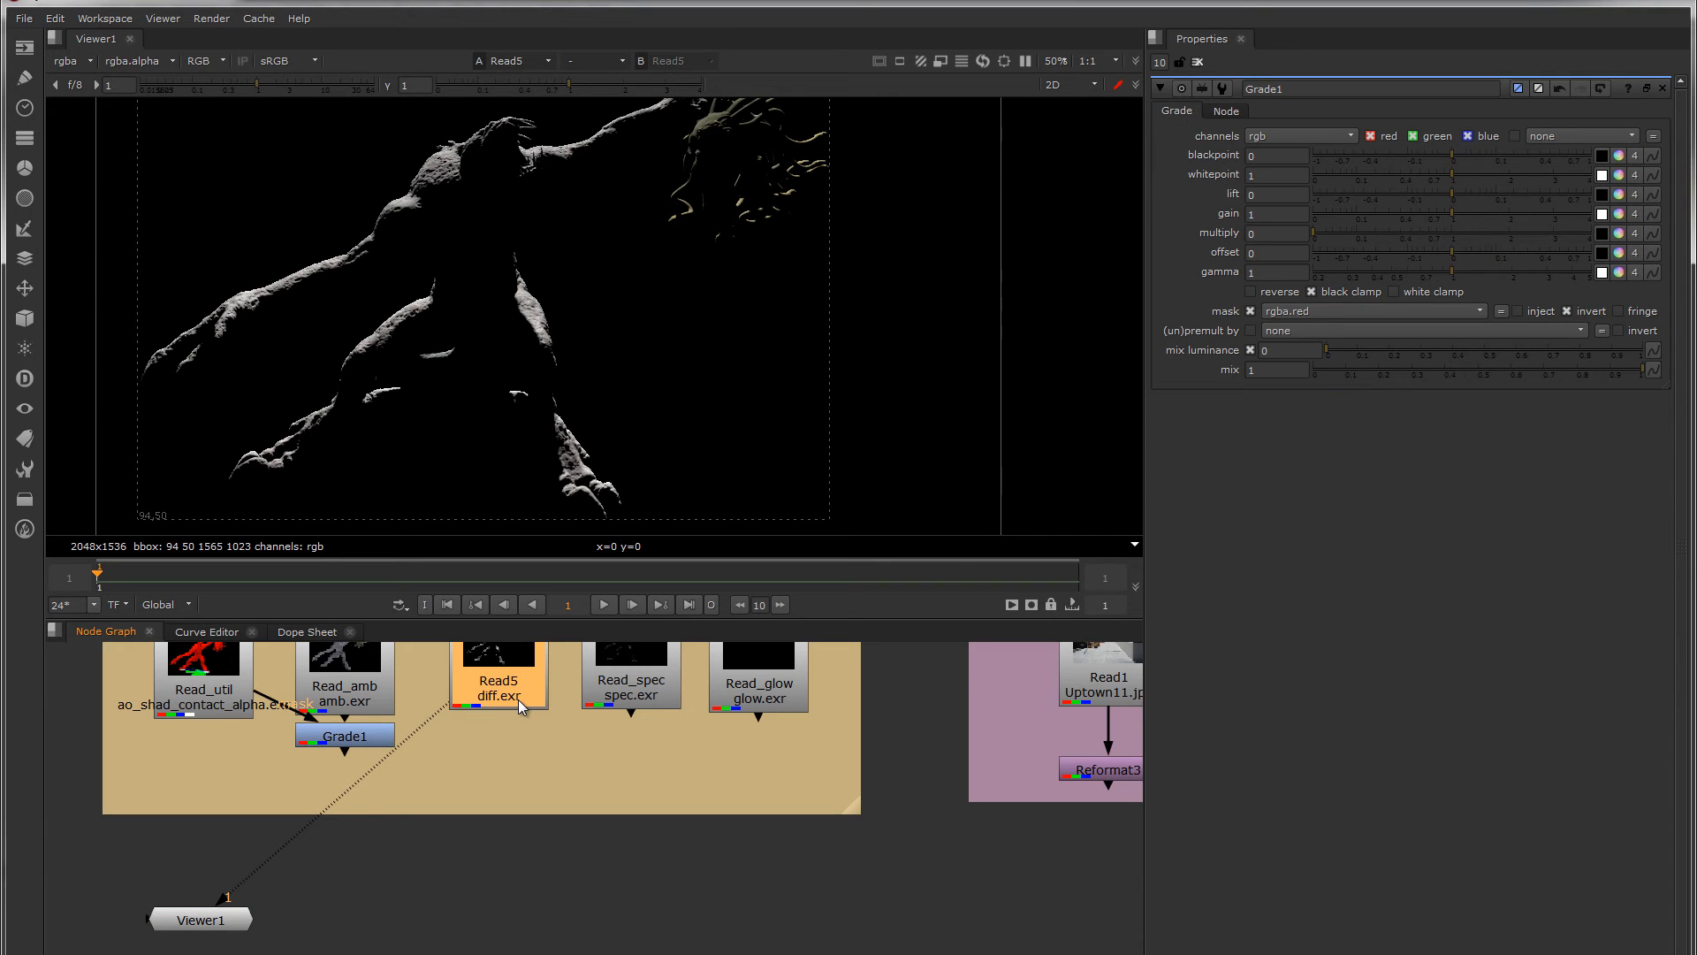
{"action": "left_click", "coordinate": [344, 742]}
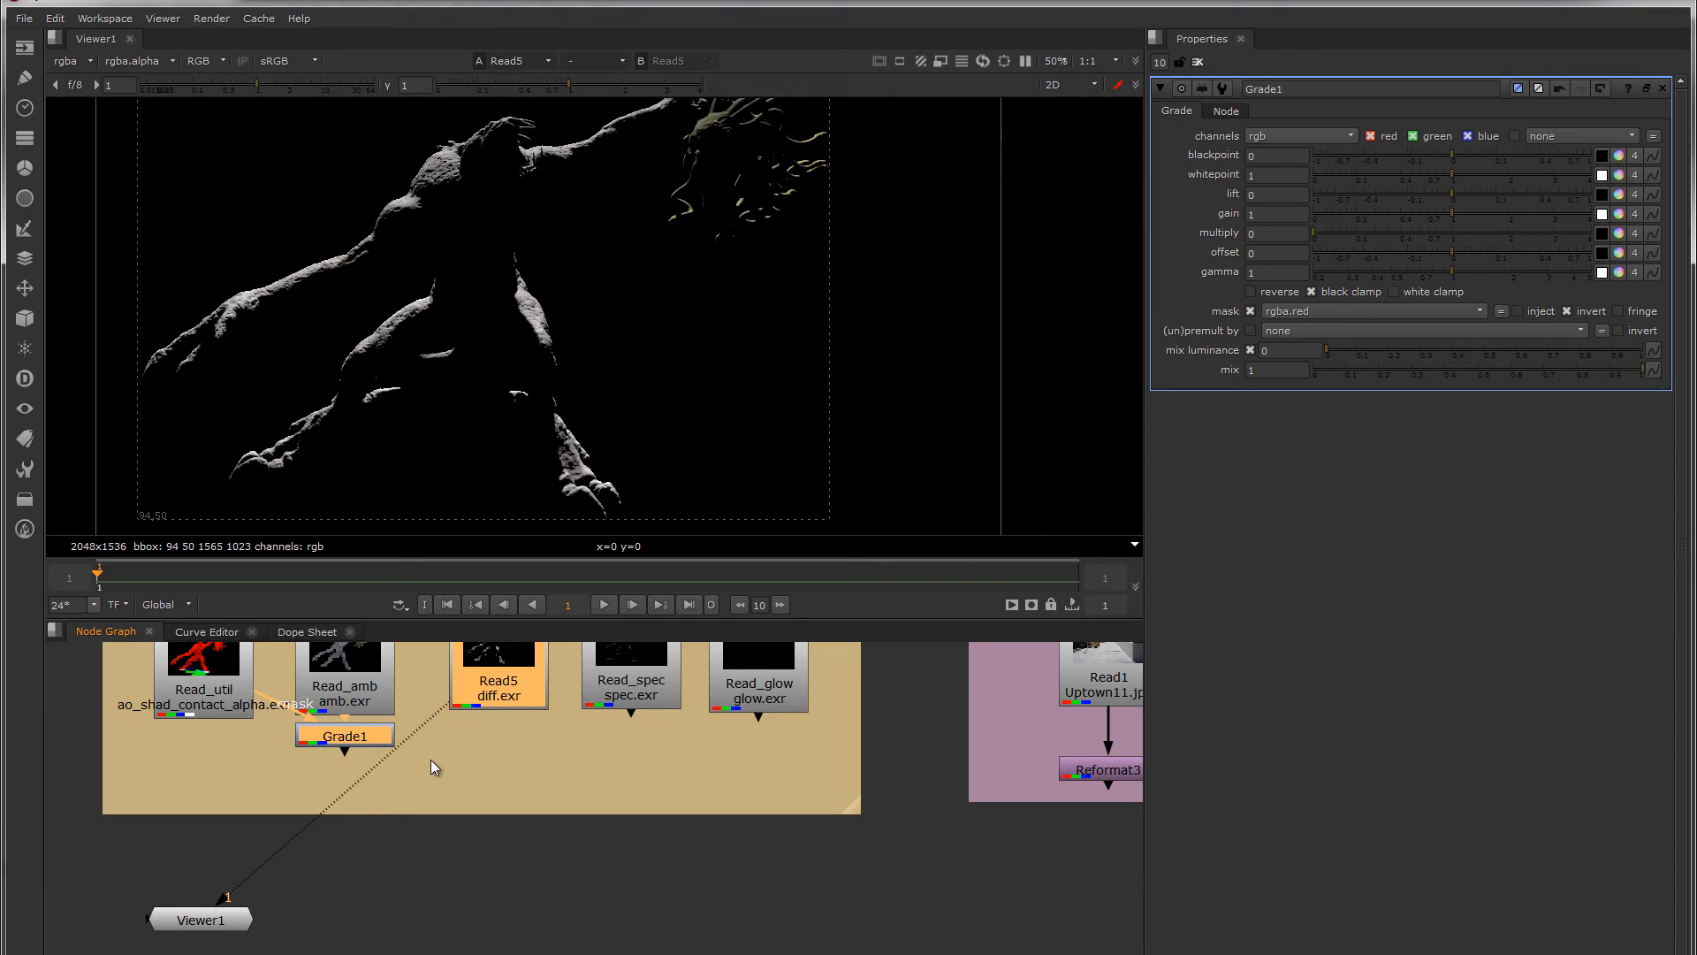
{"action": "key", "text": "Tab"}
{"action": "type", "text": "Plus"}
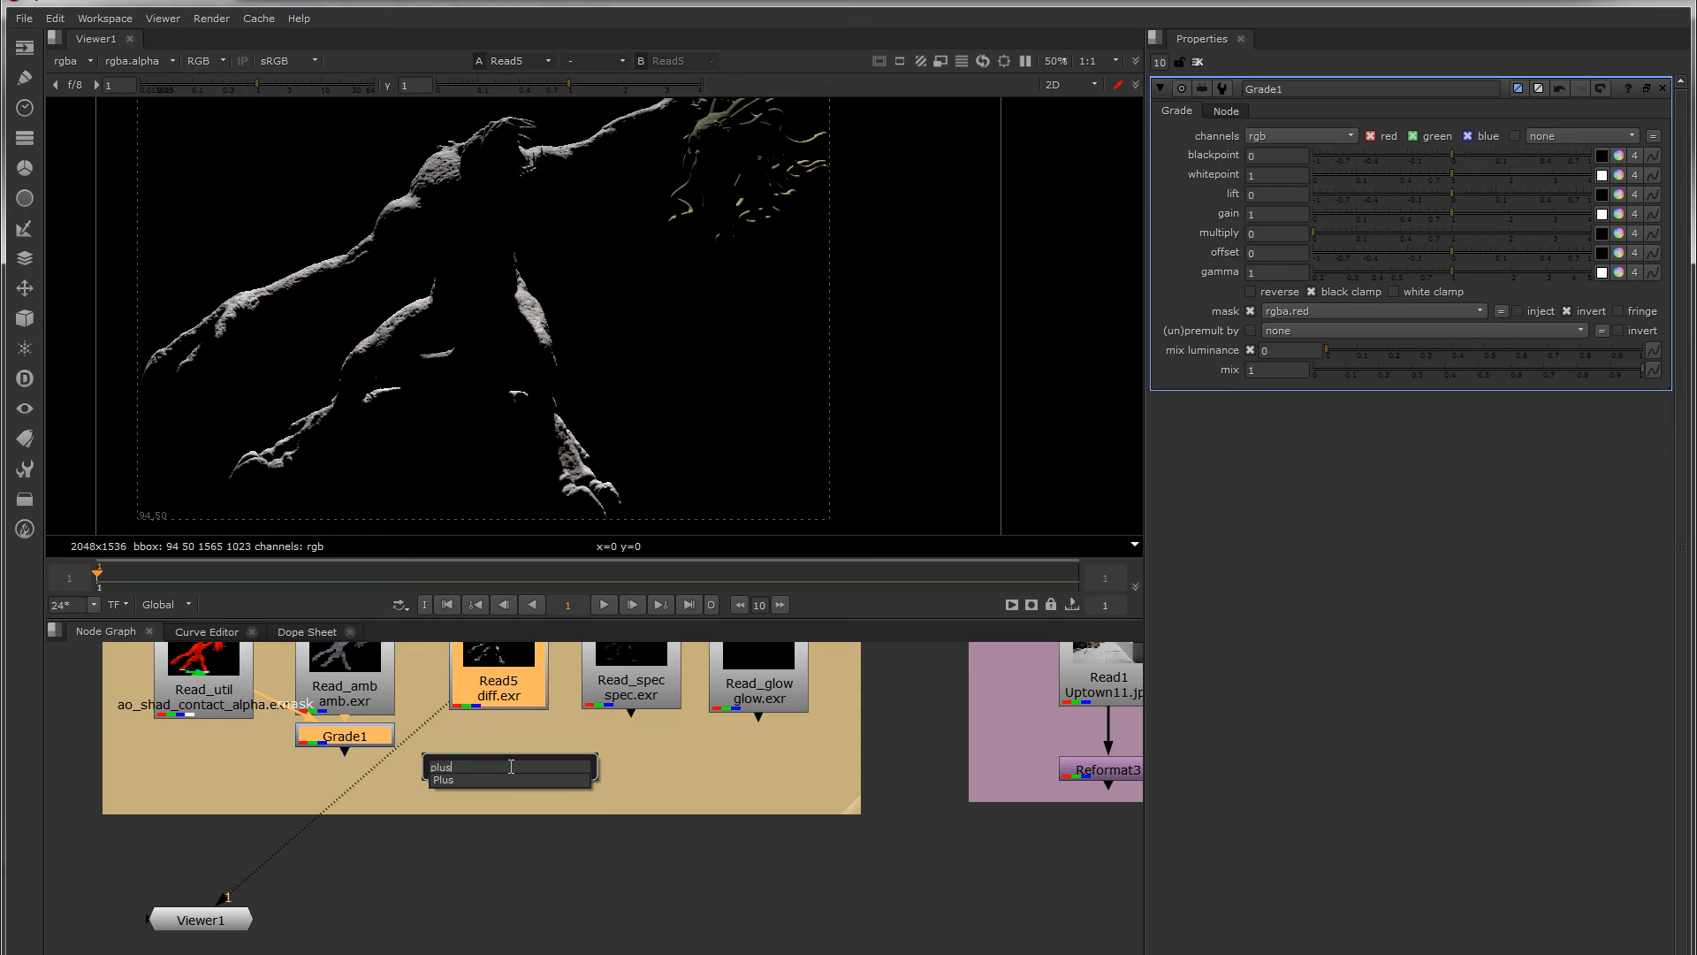
{"action": "key", "text": "Return"}
{"action": "left_click_drag", "start_coordinate": [510, 767], "coordinate": [510, 790]}
{"action": "middle_click_drag", "start_coordinate": [654, 753], "coordinate": [618, 793]}
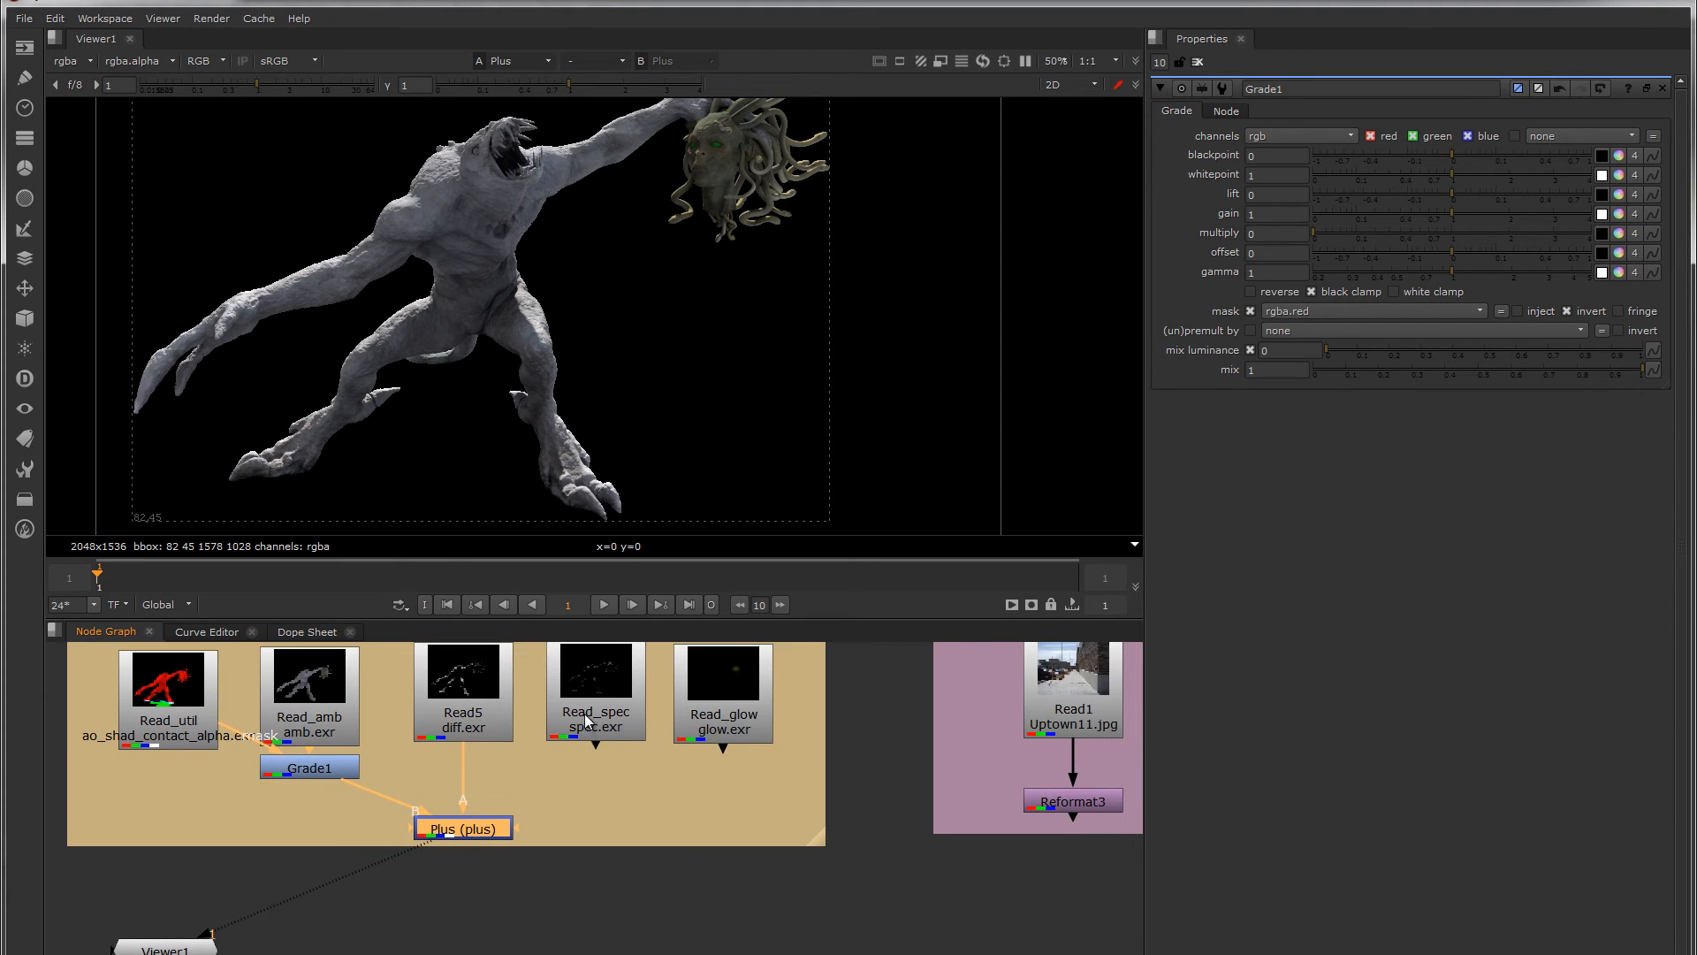
Raise the Plus merge closer beneath the diffuse pass and add the Read_spec pass over it through a second Plus merge
{"action": "left_click", "coordinate": [585, 714]}
{"action": "key", "text": "1"}
{"action": "scroll", "coordinate": [465, 179], "scroll_direction": "up", "scroll_amount": 2}
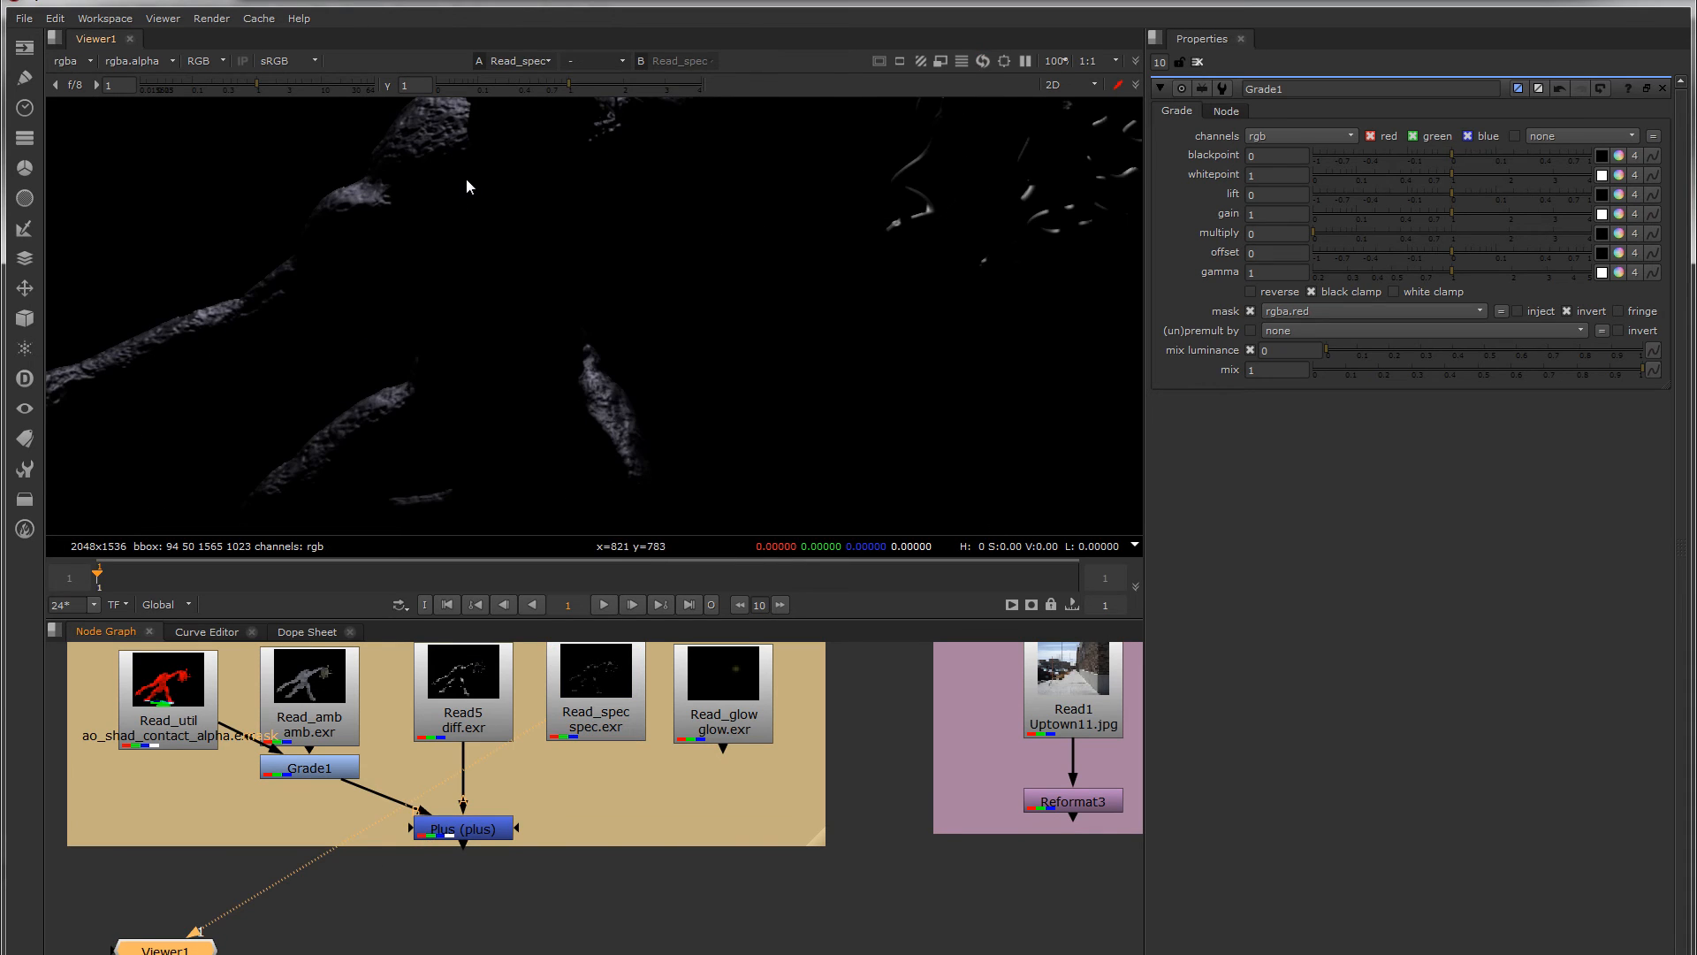
{"action": "left_click_drag", "start_coordinate": [447, 837], "coordinate": [470, 795]}
{"action": "left_click", "coordinate": [601, 739]}
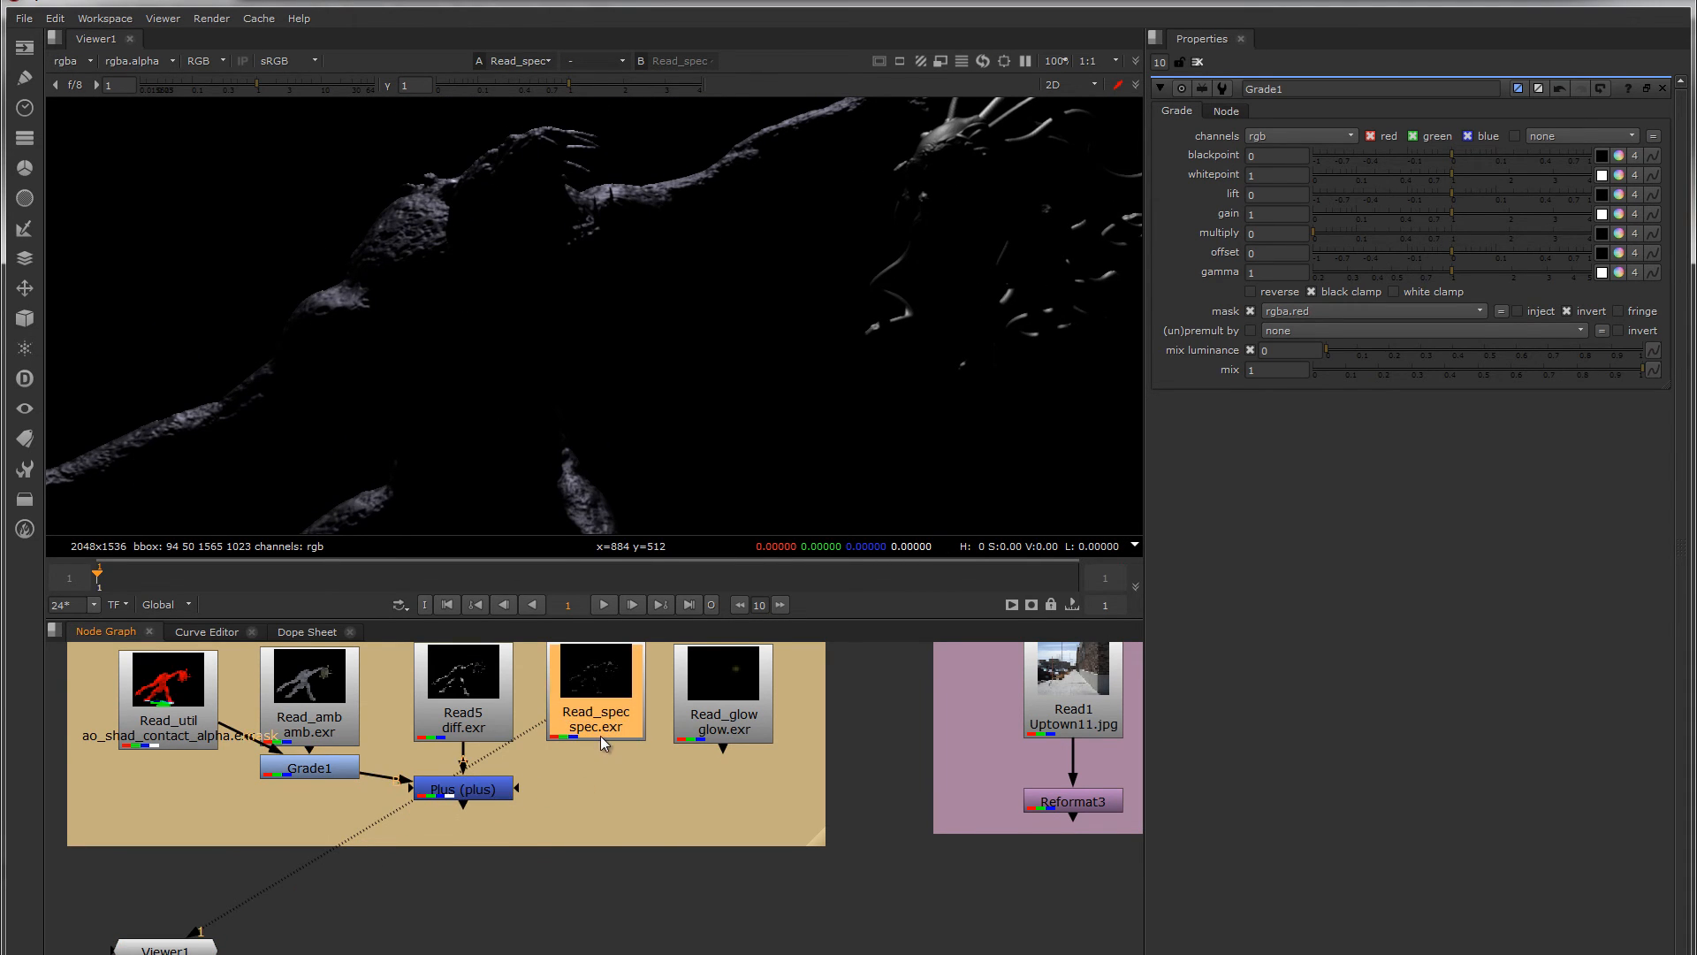
{"action": "left_click", "coordinate": [485, 798], "text": "shift"}
{"action": "key", "text": "Tab"}
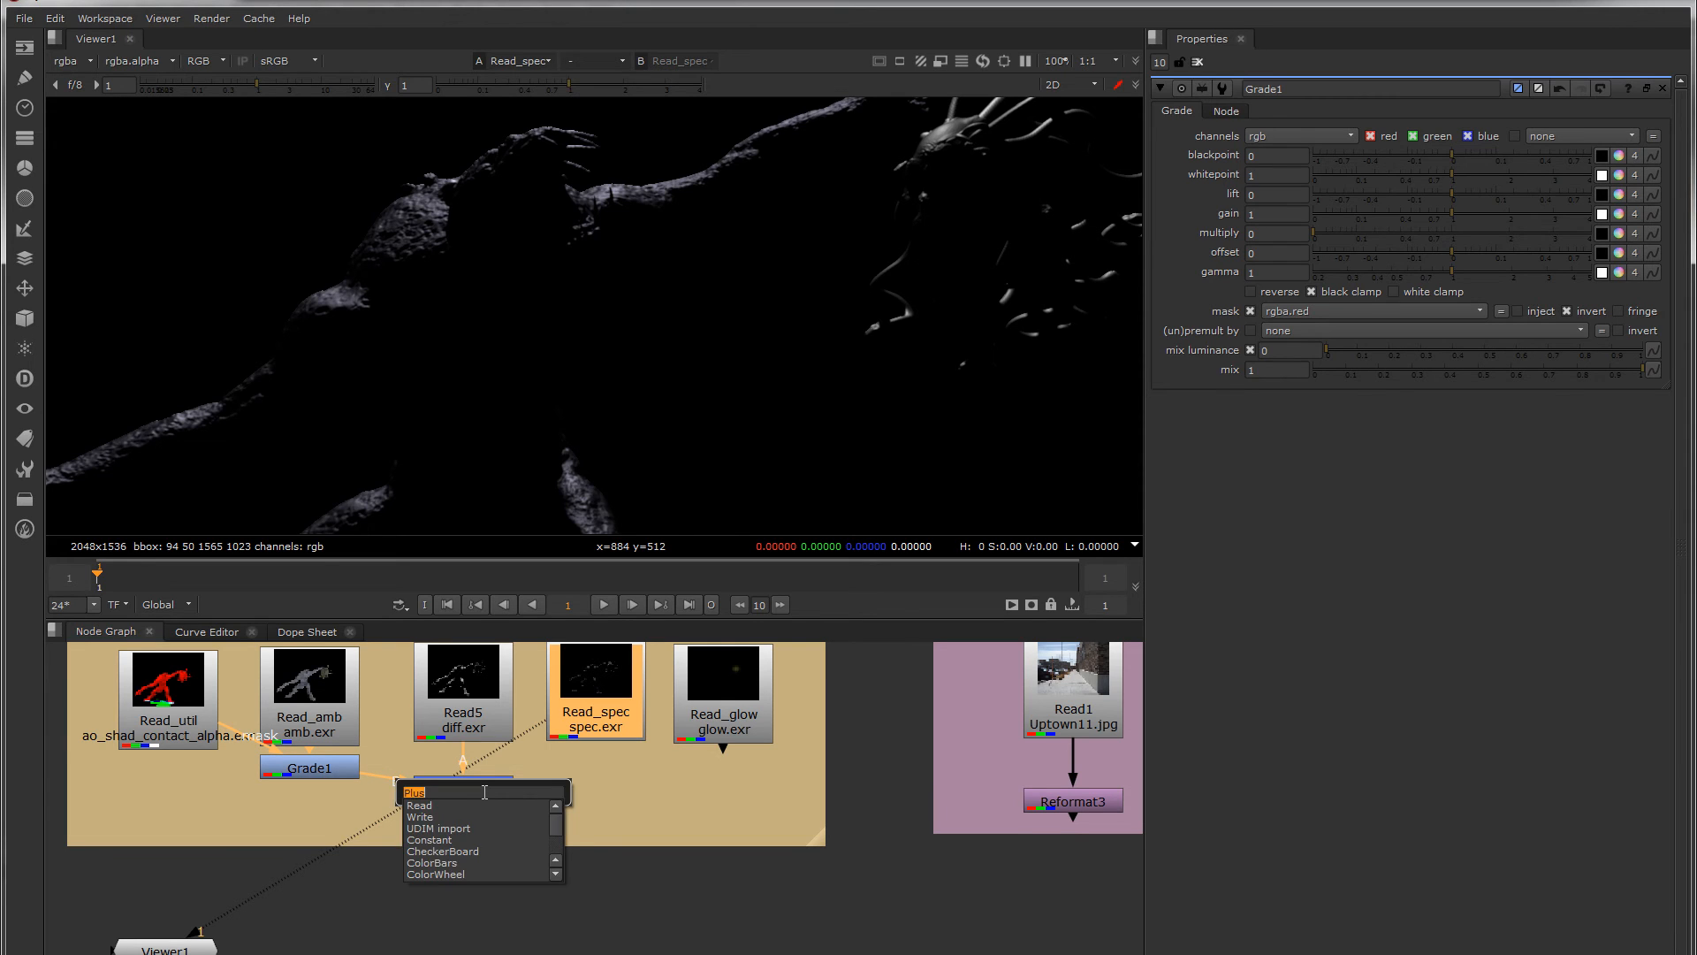
{"action": "type", "text": "Plus"}
{"action": "key", "text": "Return"}
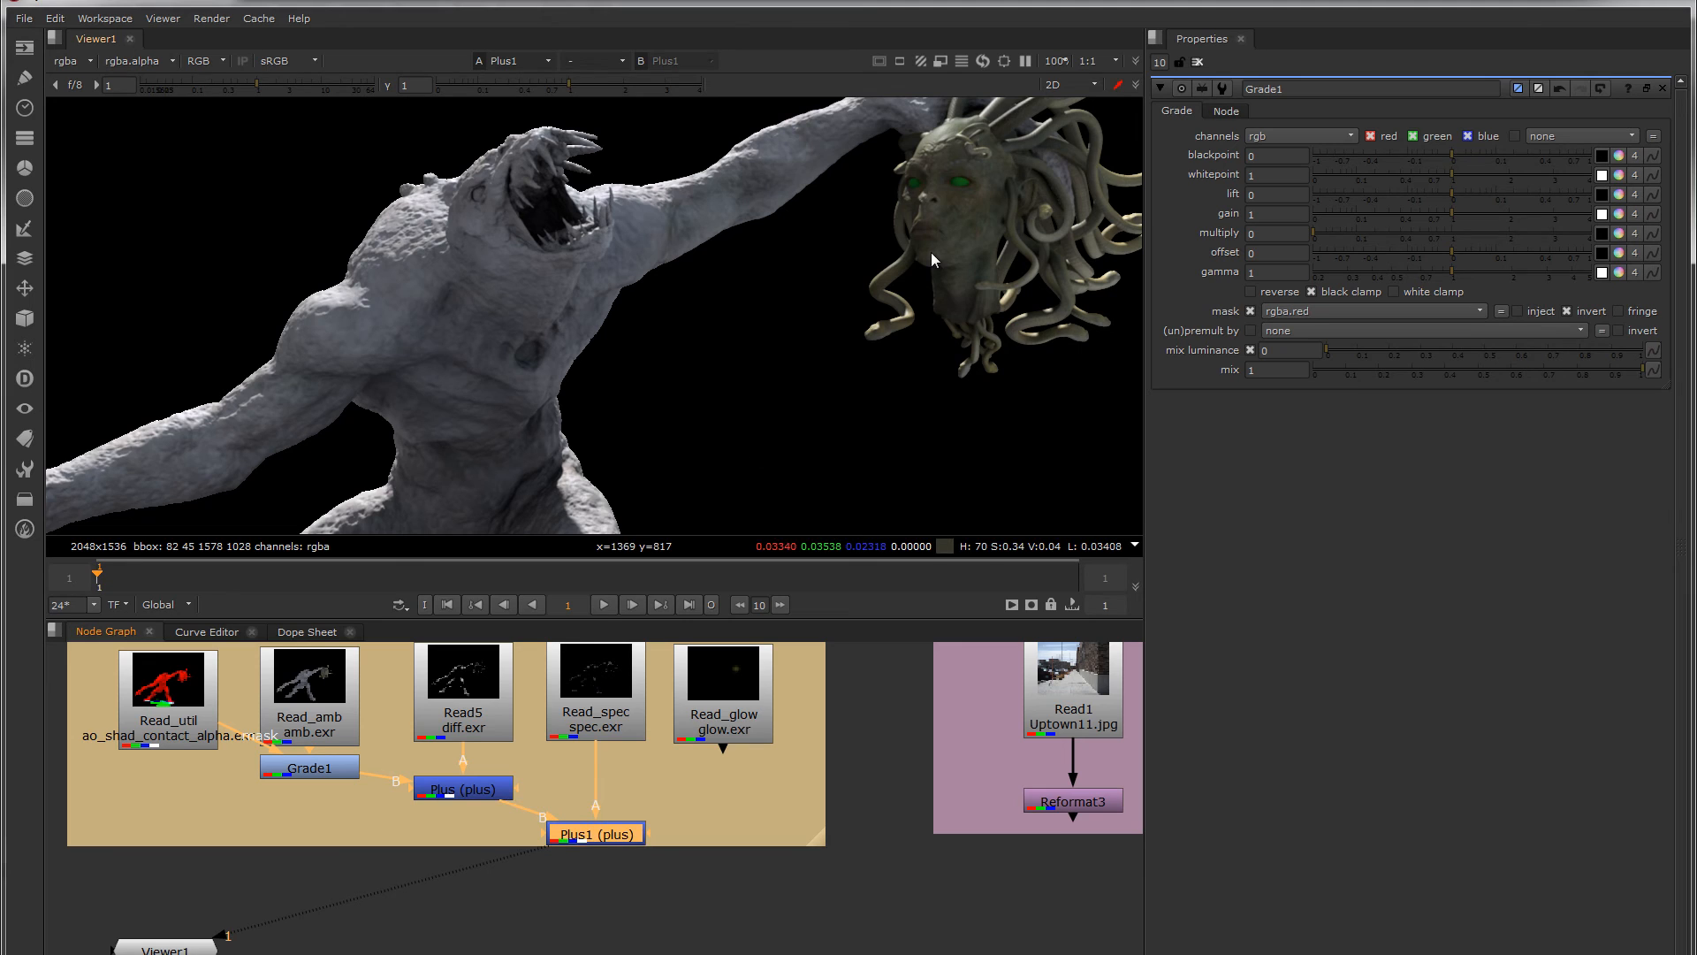
Examine the Read_glow pass around the two eyes, comparing its colour with its alpha channel
{"action": "left_click", "coordinate": [733, 717], "text": "ctrl+shift"}
{"action": "scroll", "coordinate": [926, 220], "scroll_direction": "down", "scroll_amount": 3}
{"action": "middle_click_drag", "start_coordinate": [926, 220], "coordinate": [776, 293]}
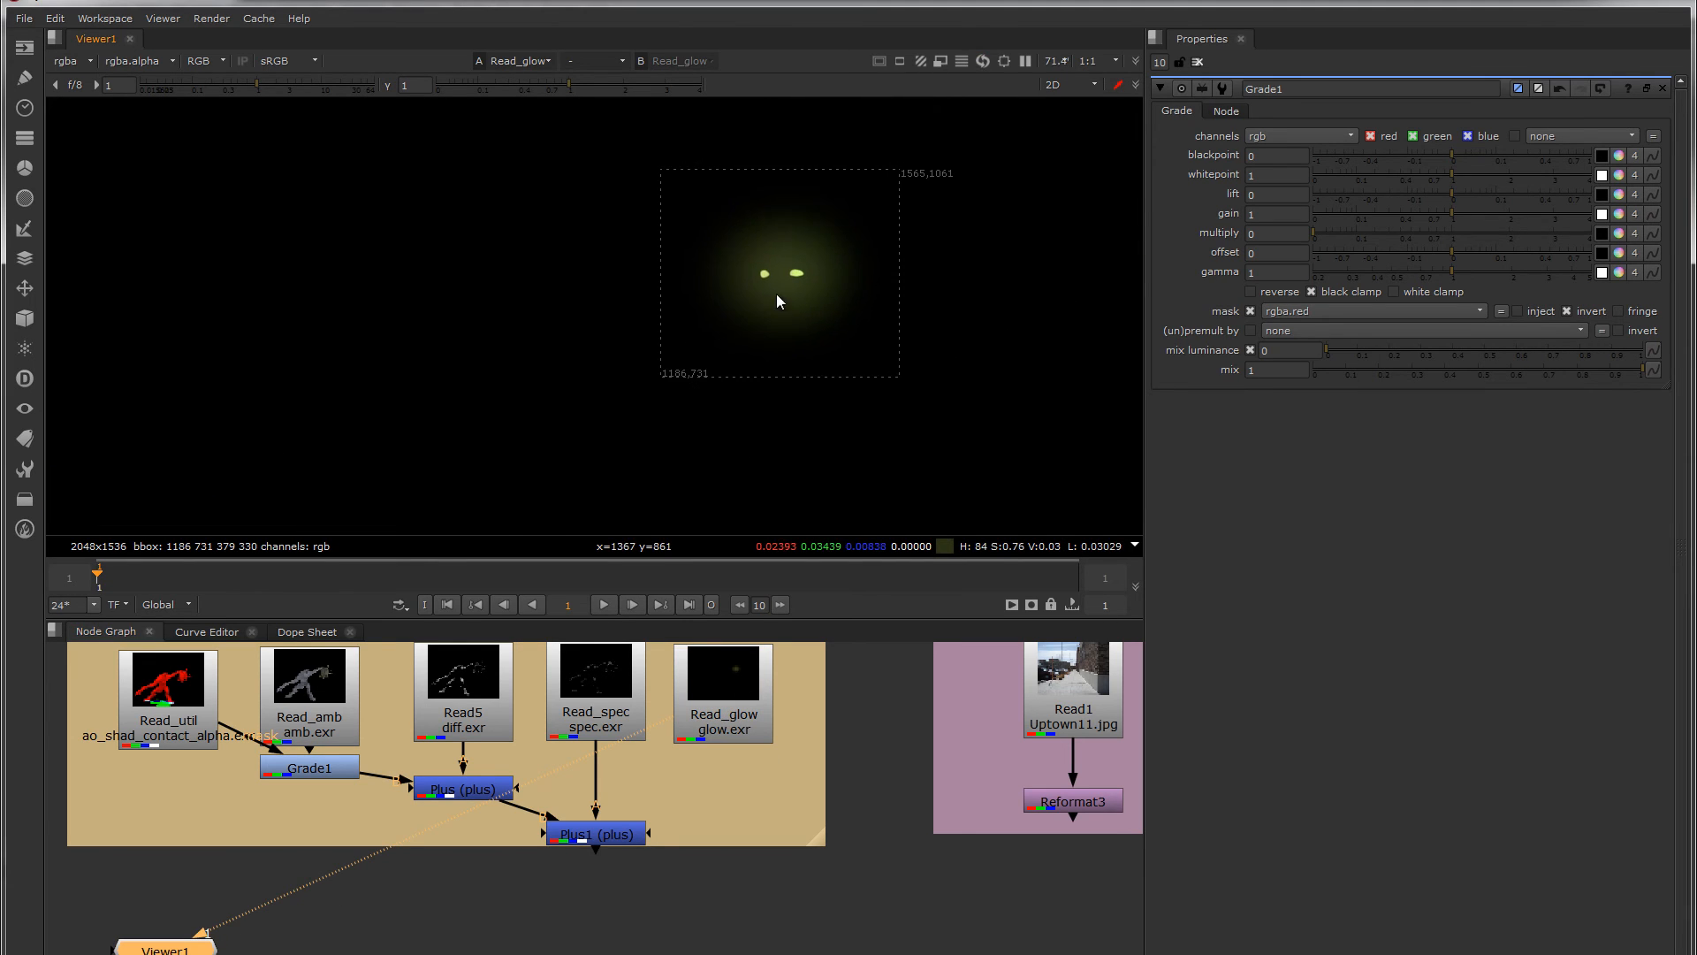
{"action": "scroll", "coordinate": [789, 273], "scroll_direction": "up", "scroll_amount": 5}
{"action": "key", "text": "a"}
{"action": "key", "text": "a"}
{"action": "key", "text": "a"}
{"action": "key", "text": "a"}
{"action": "key", "text": "a"}
{"action": "key", "text": "a"}
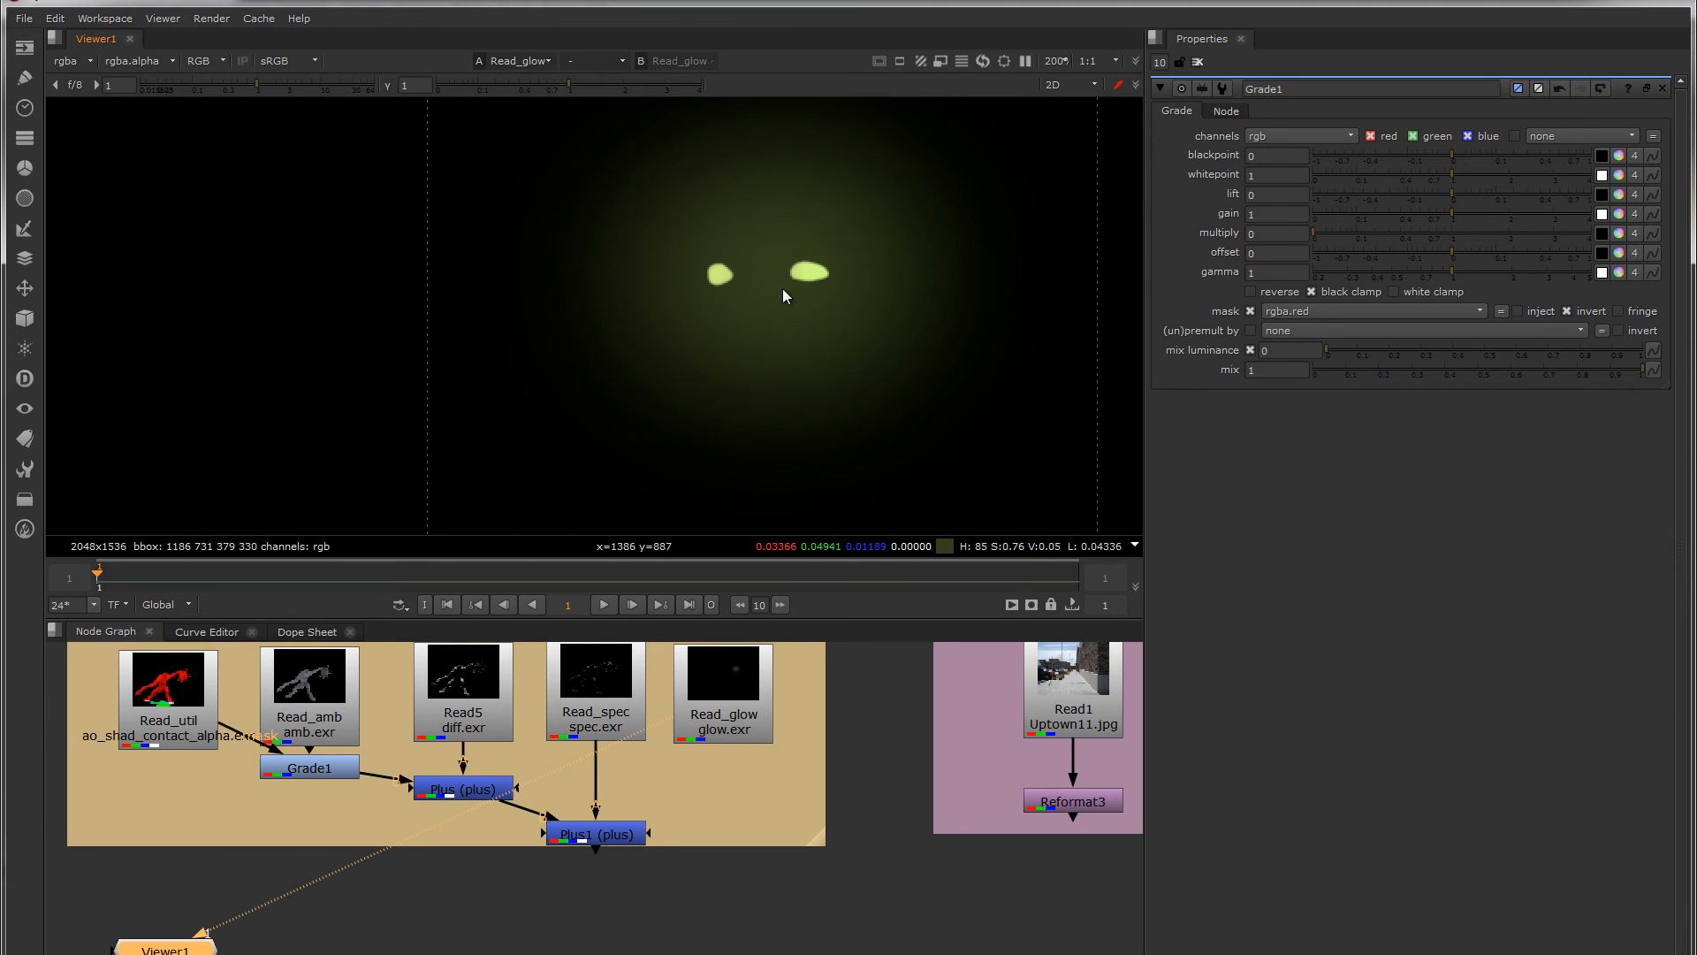
{"action": "key", "text": "a"}
{"action": "key", "text": "a"}
{"action": "key", "text": "a"}
{"action": "key", "text": "a"}
{"action": "scroll", "coordinate": [782, 288], "scroll_direction": "down", "scroll_amount": 3}
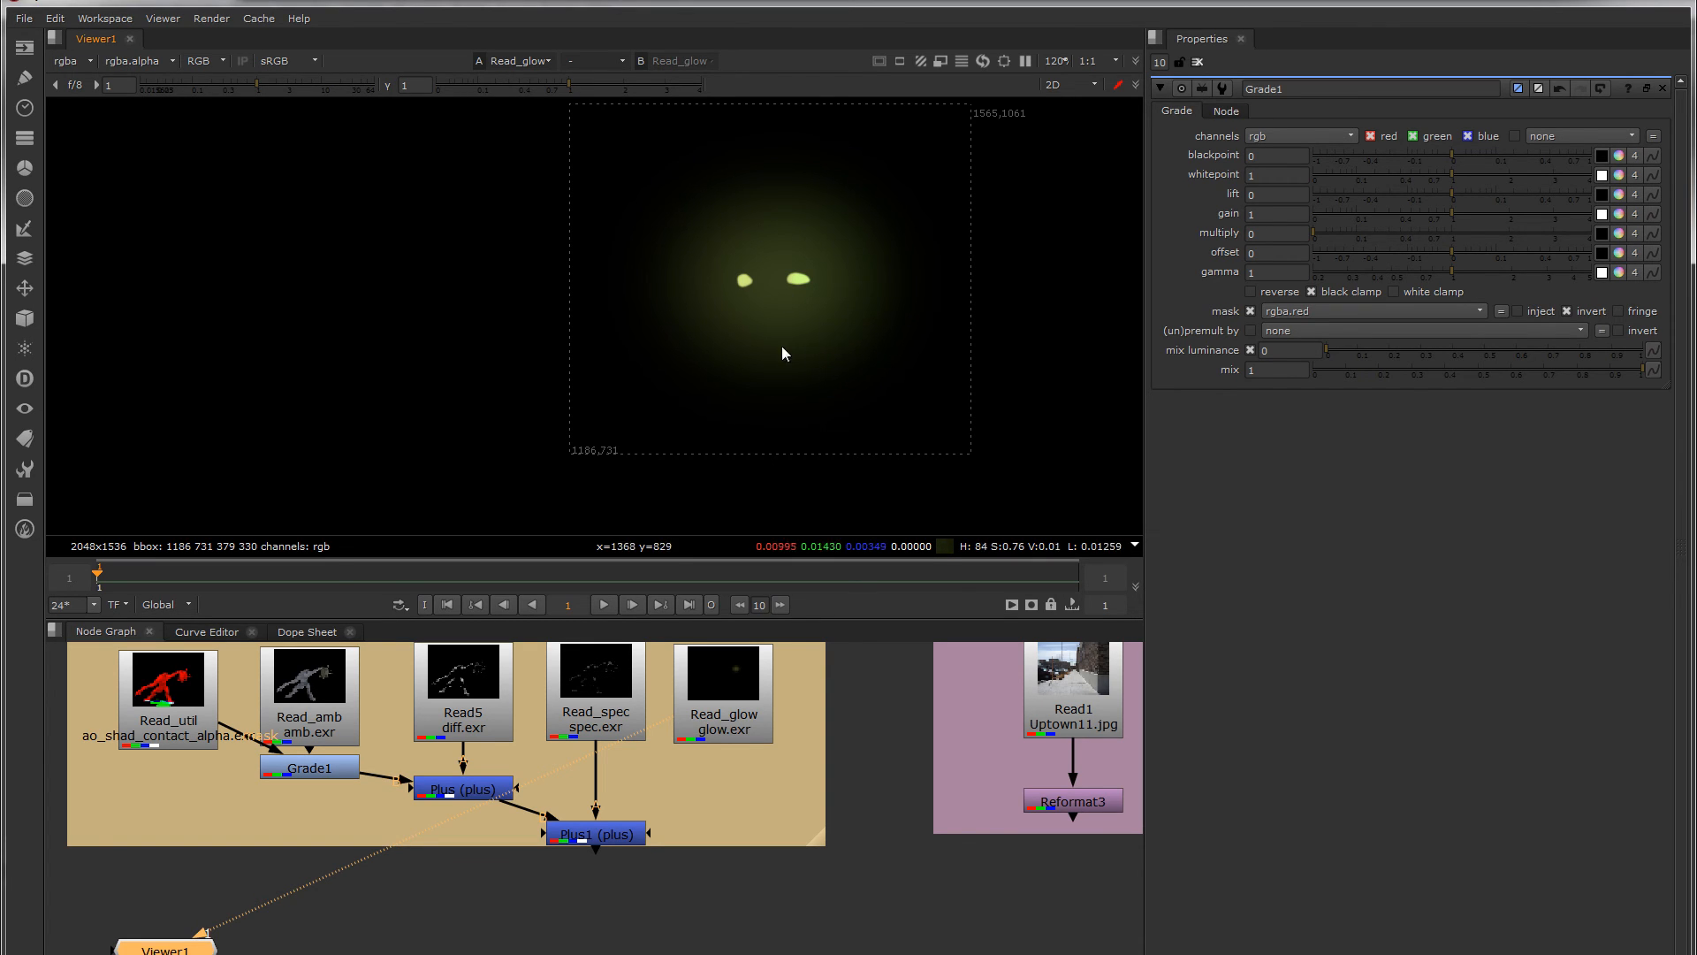
Move the Read_glow node slightly farther from the specular pass
{"action": "left_click_drag", "start_coordinate": [725, 734], "coordinate": [747, 731]}
{"action": "scroll", "coordinate": [747, 731], "scroll_direction": "down", "scroll_amount": 3}
{"action": "middle_click_drag", "start_coordinate": [735, 735], "coordinate": [810, 761]}
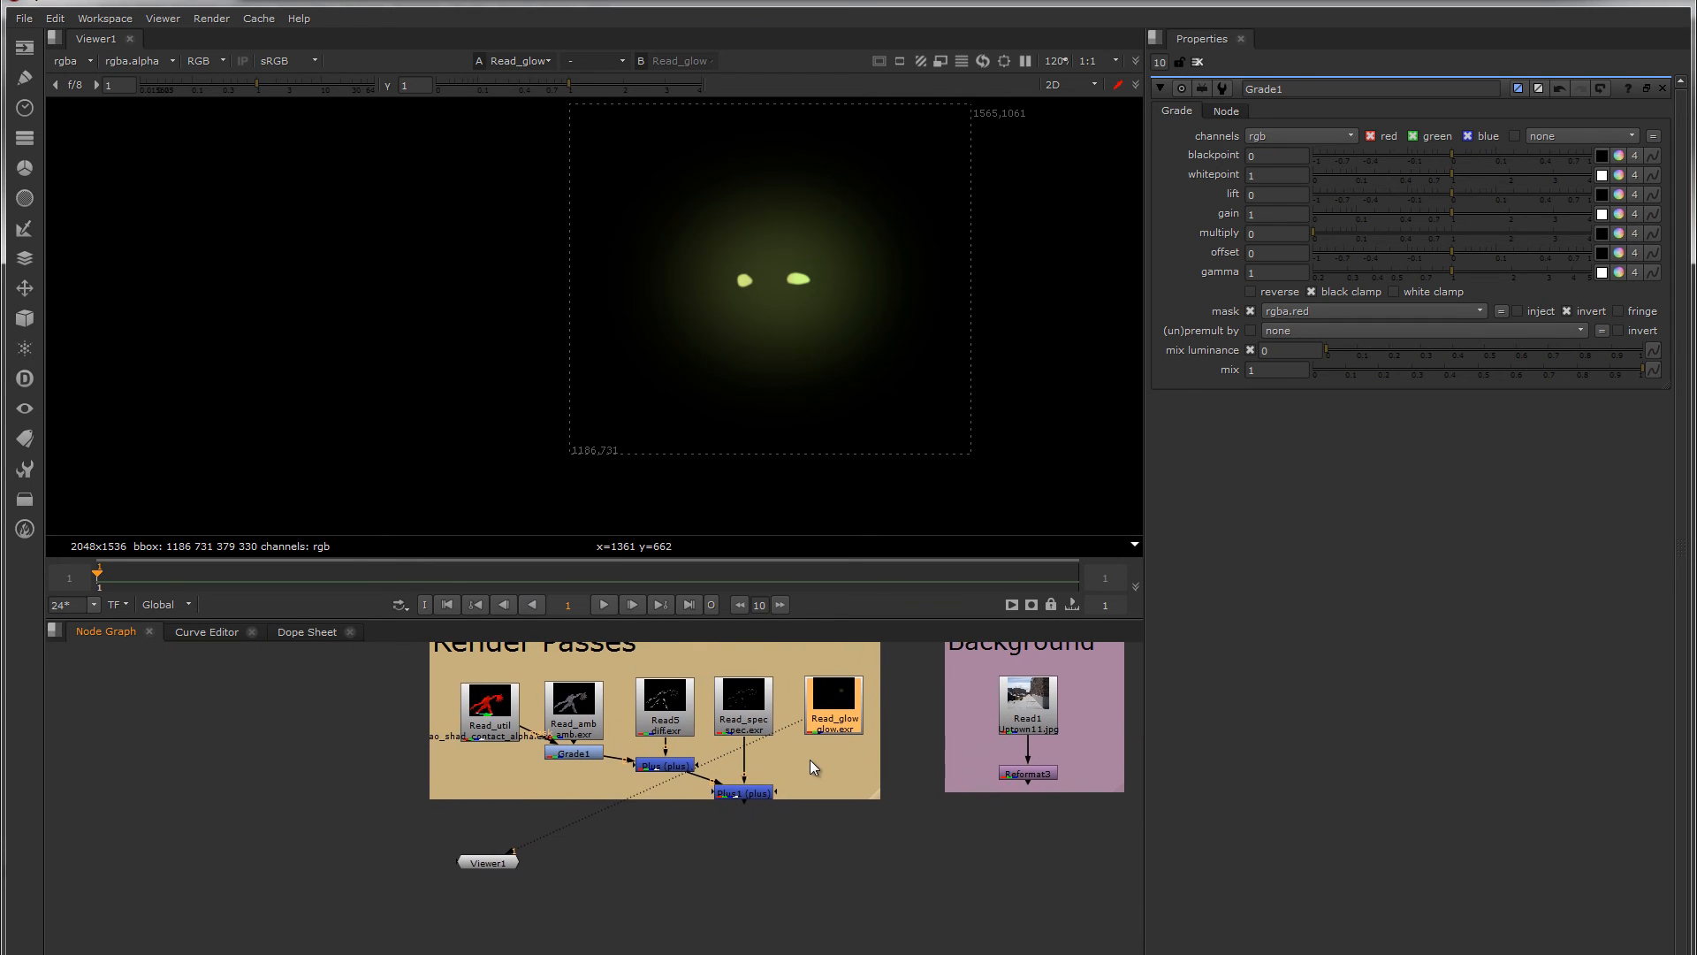
View the Plus1 output and check the combined ambient, diffuse and specular passes over the creature's upper body and legs
{"action": "left_click", "coordinate": [587, 760]}
{"action": "scroll", "coordinate": [529, 750], "scroll_direction": "up", "scroll_amount": 3}
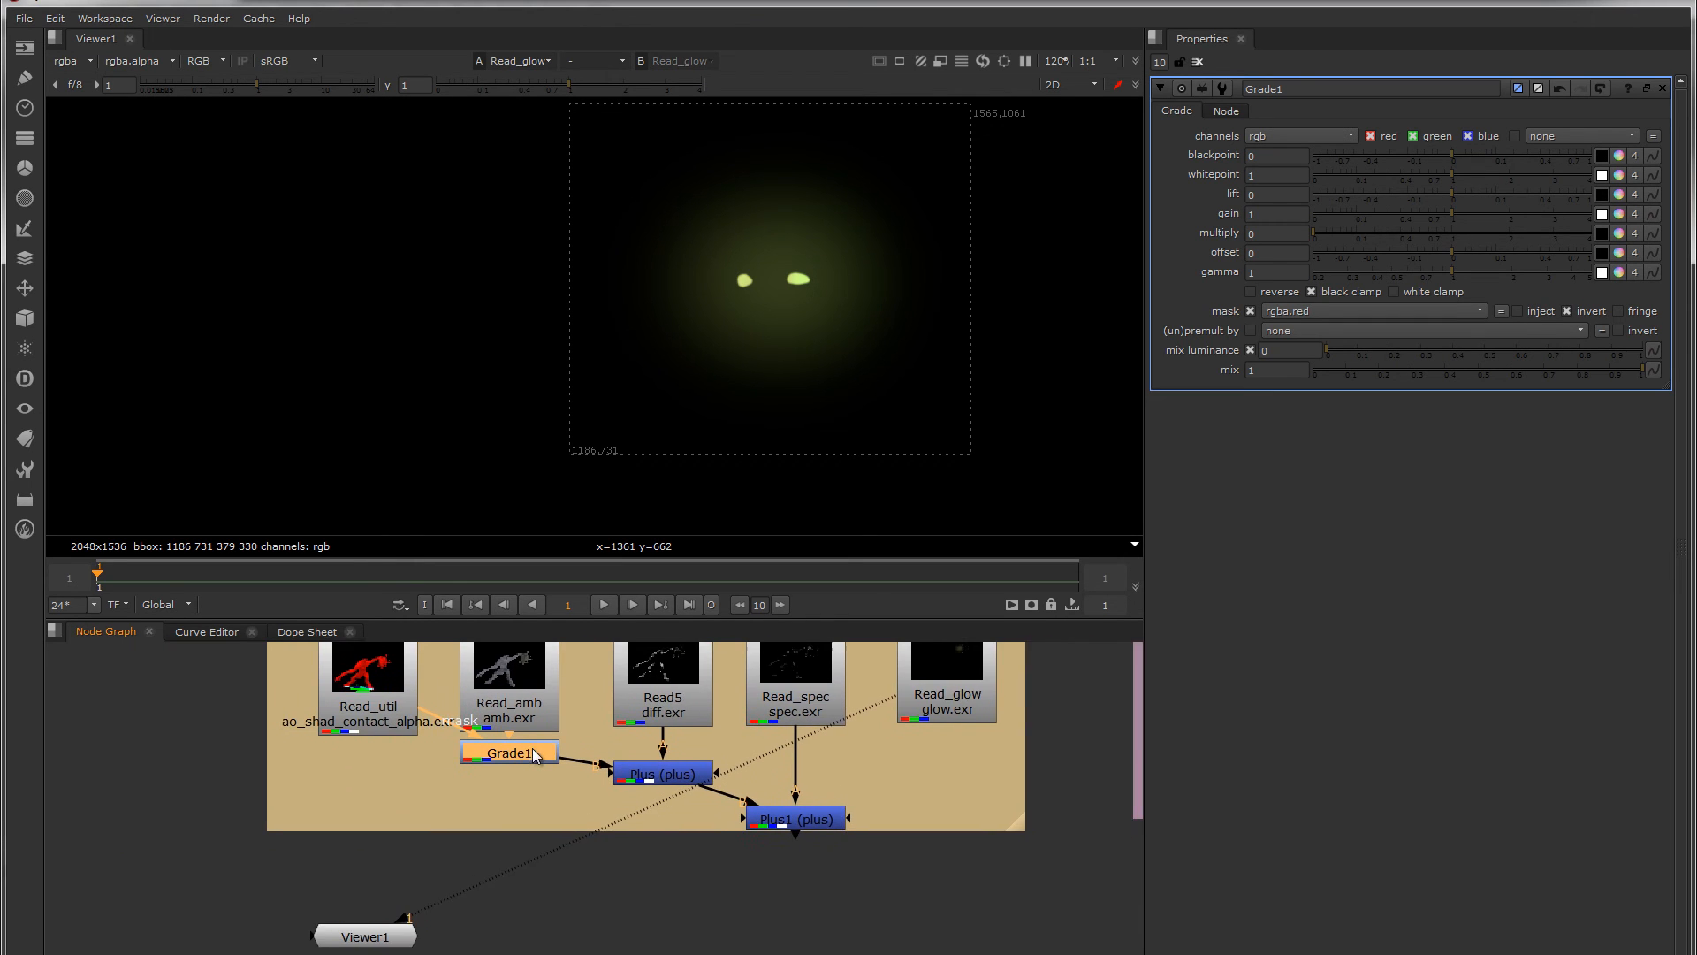
{"action": "left_click", "coordinate": [759, 833]}
{"action": "key", "text": "1"}
{"action": "scroll", "coordinate": [530, 424], "scroll_direction": "down", "scroll_amount": 4}
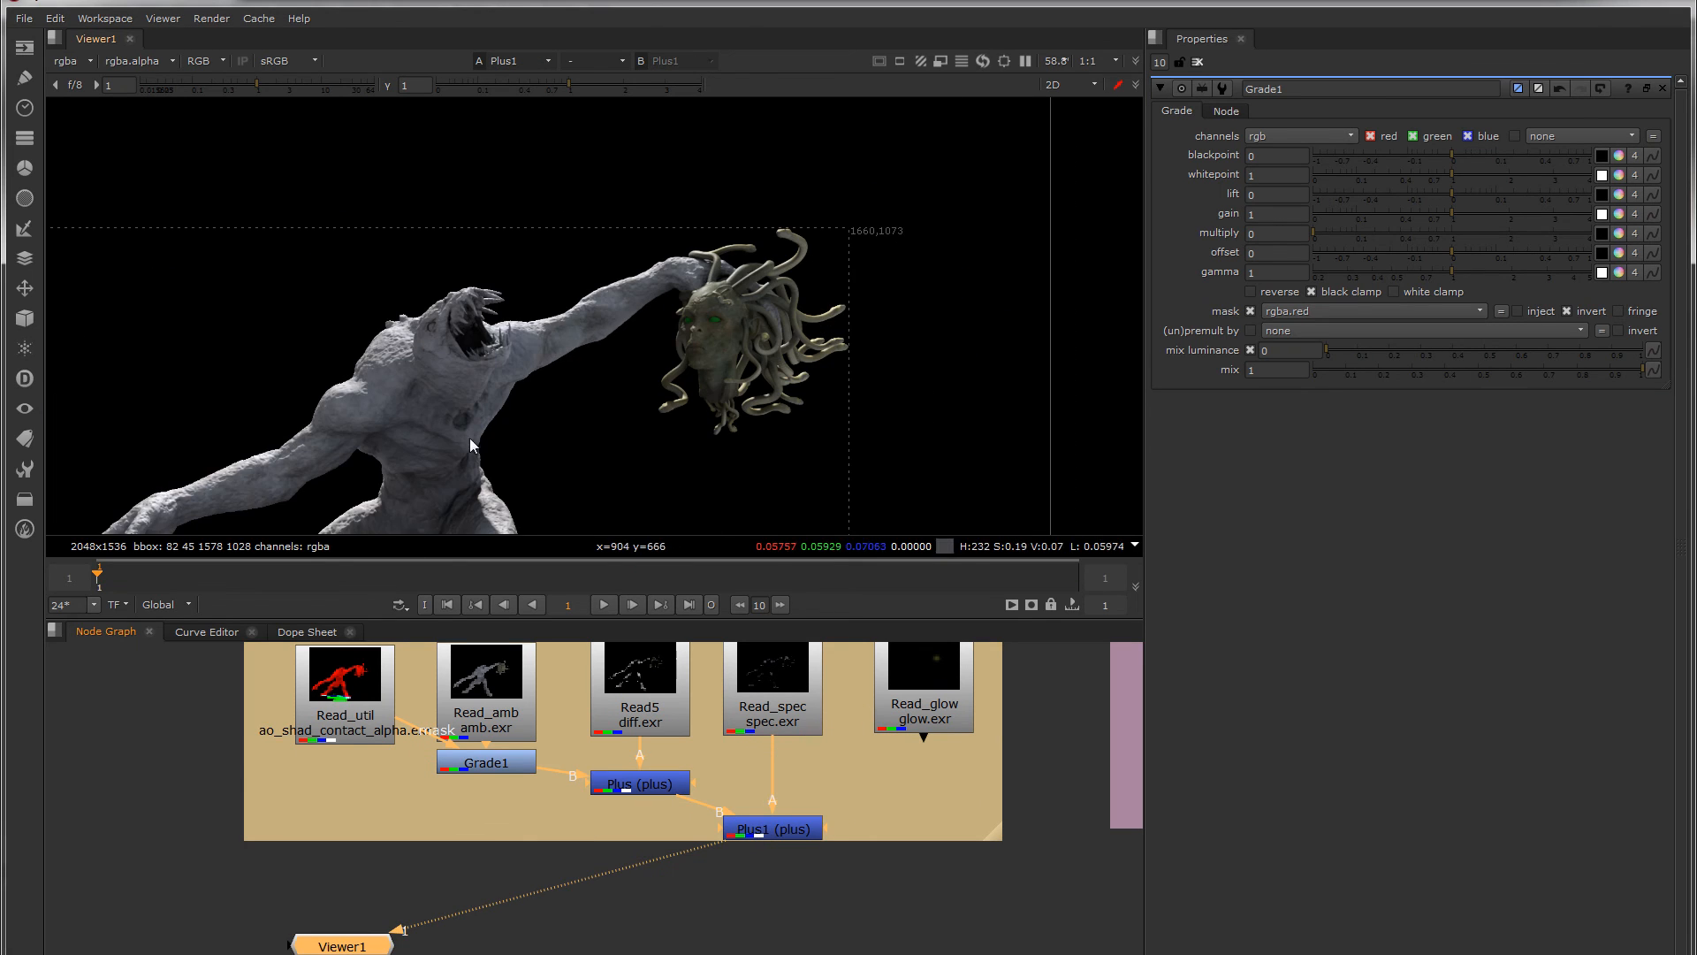
{"action": "middle_click_drag", "start_coordinate": [469, 446], "coordinate": [526, 283]}
{"action": "scroll", "coordinate": [558, 348], "scroll_direction": "down", "scroll_amount": 3}
{"action": "scroll", "coordinate": [473, 361], "scroll_direction": "up", "scroll_amount": 3}
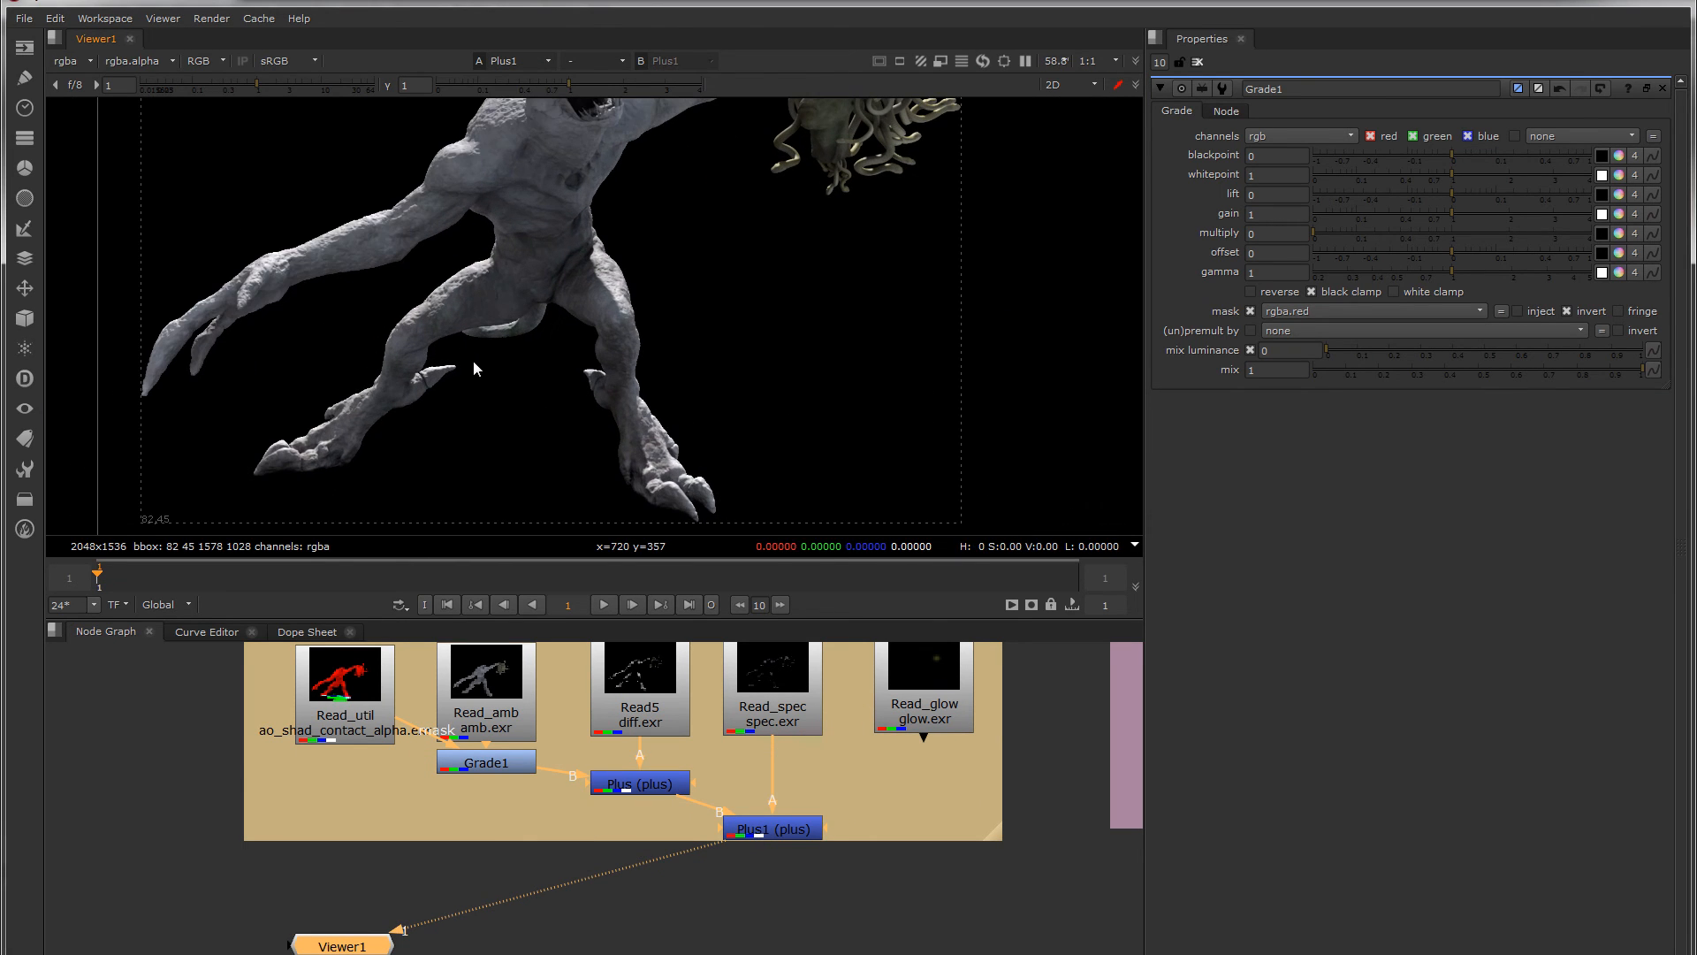
{"action": "left_click", "coordinate": [350, 734]}
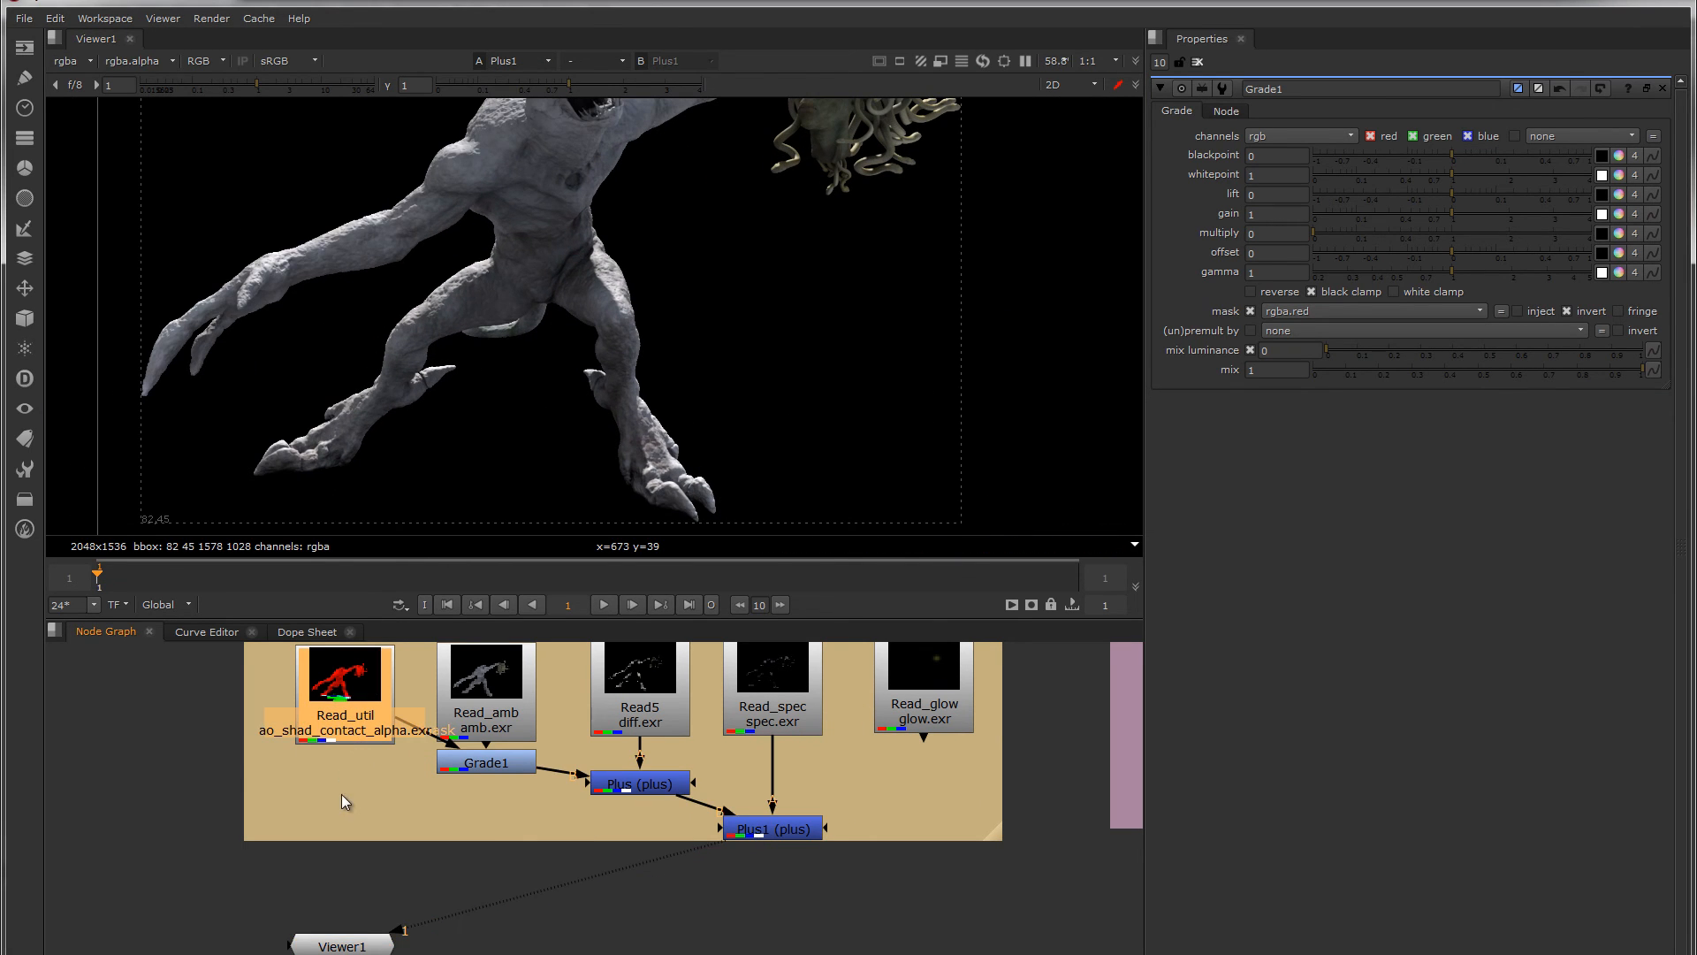
{"action": "key", "text": "k"}
{"action": "key", "text": "ctrl+z"}
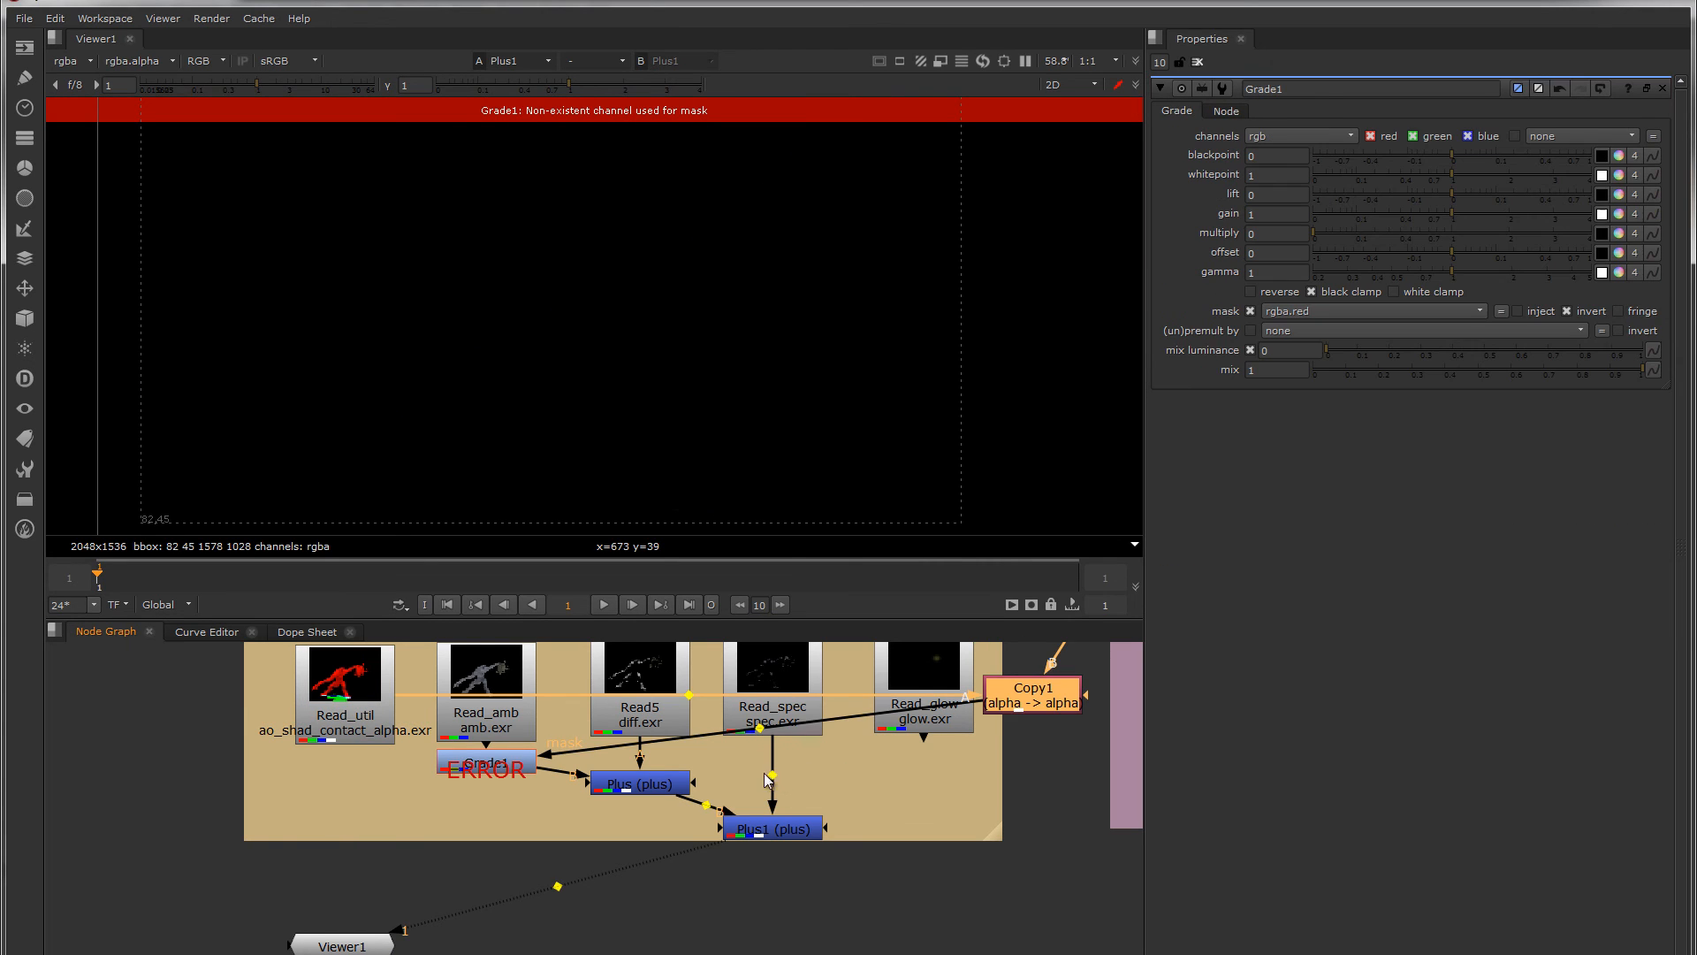
{"action": "left_click", "coordinate": [343, 734]}
{"action": "left_click", "coordinate": [774, 833]}
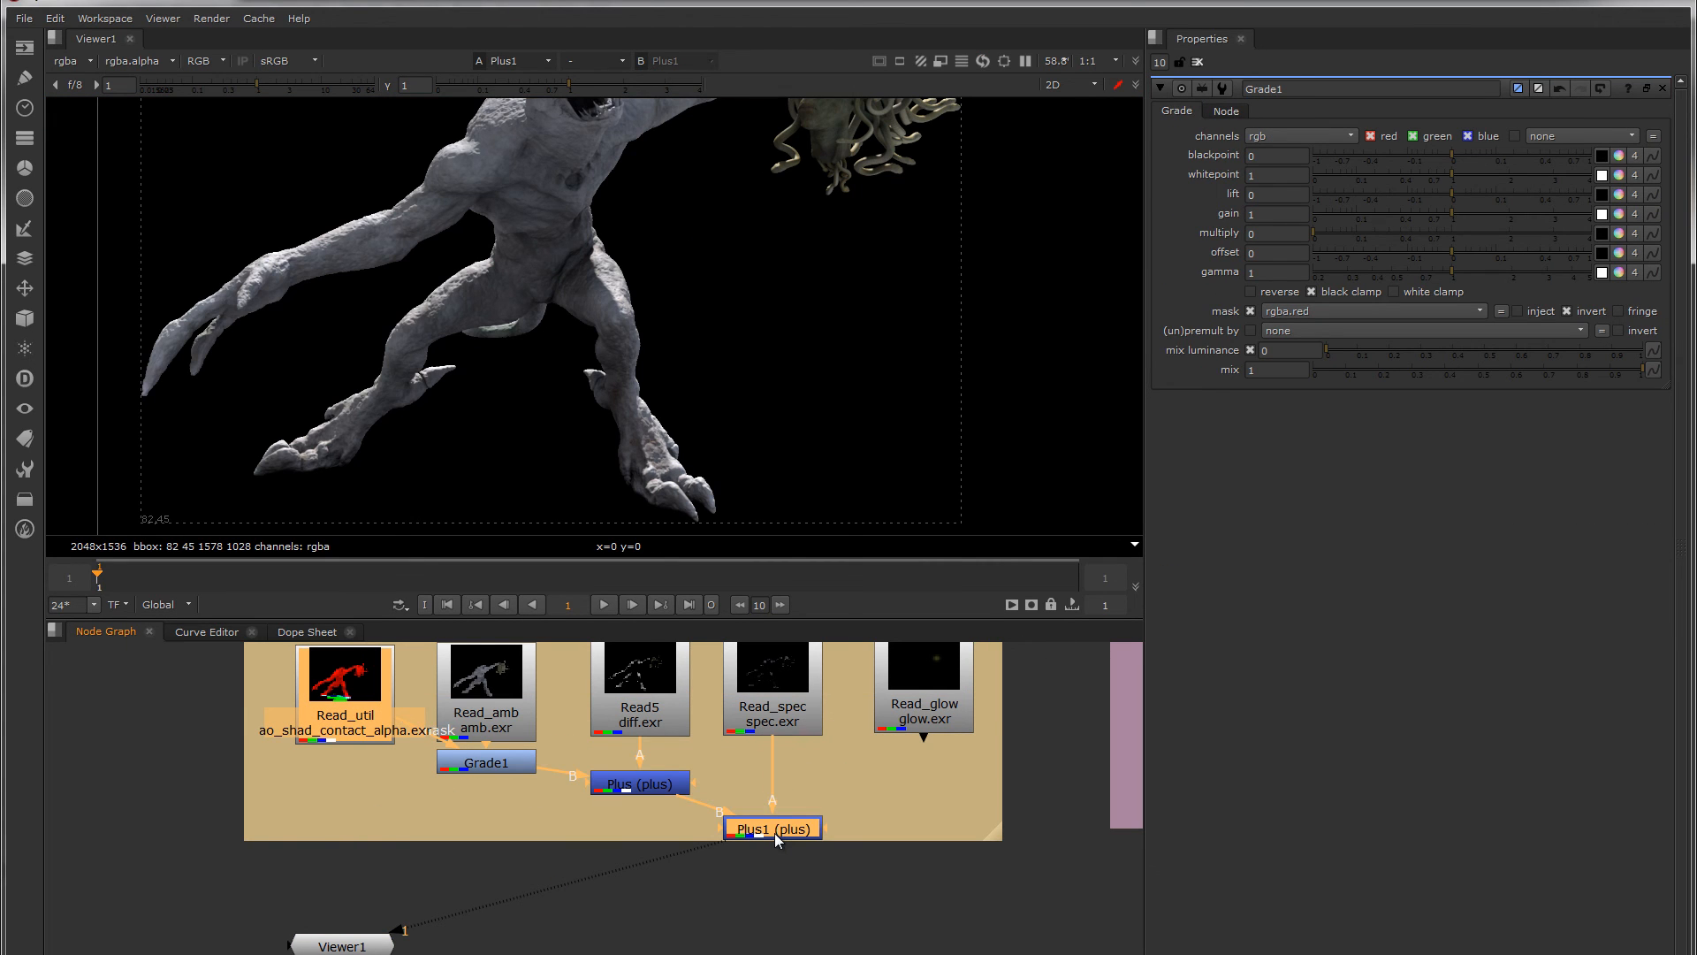
{"action": "left_click", "coordinate": [366, 807]}
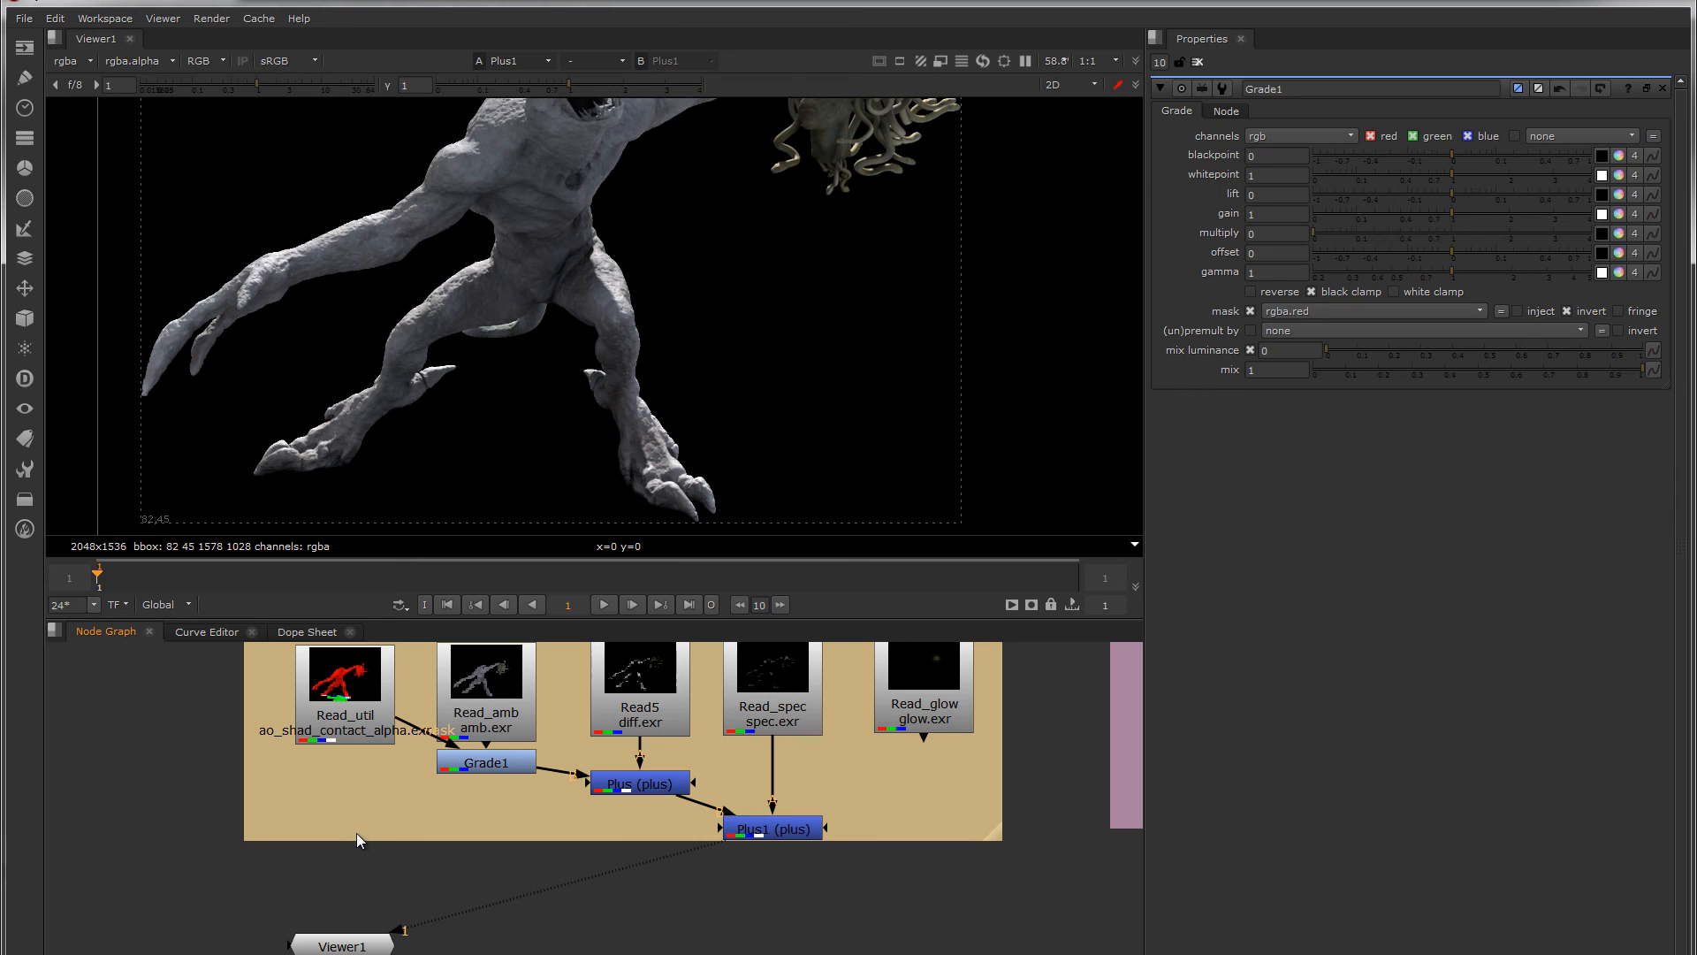
Add a Copy node beneath Plus1 to bring in Read_util's alpha, routing that connection through a Dot below Read_util
{"action": "key", "text": "k"}
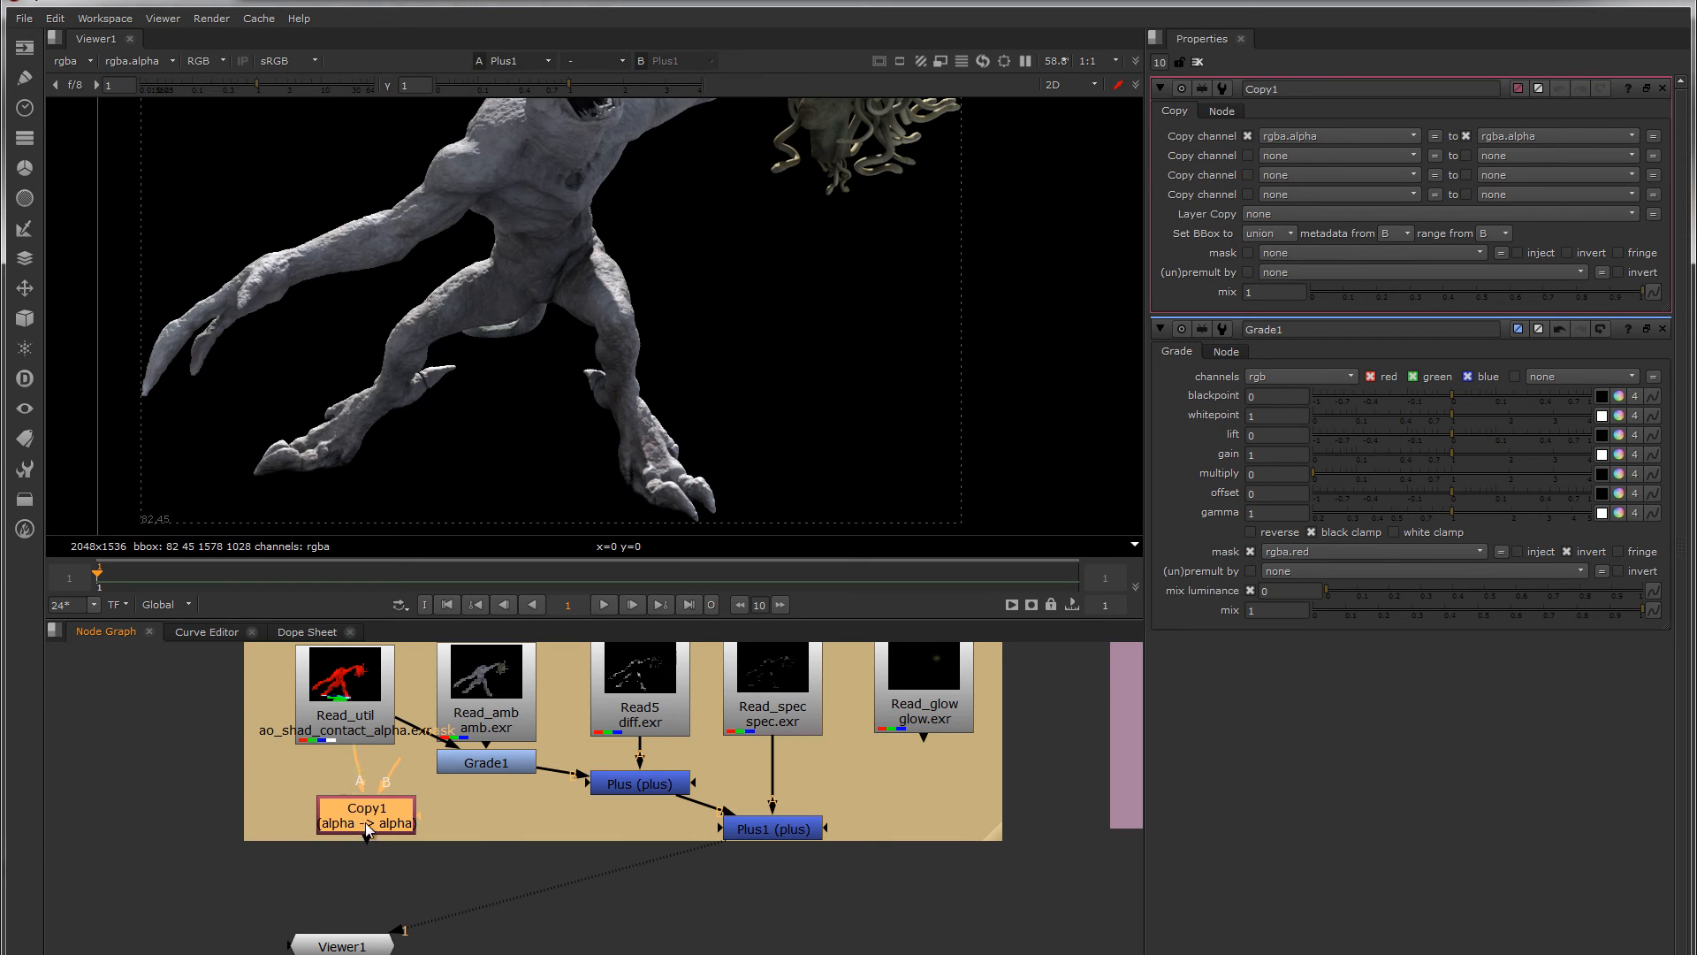
{"action": "left_click_drag", "start_coordinate": [365, 824], "coordinate": [782, 905]}
{"action": "left_click", "coordinate": [427, 802], "text": "ctrl"}
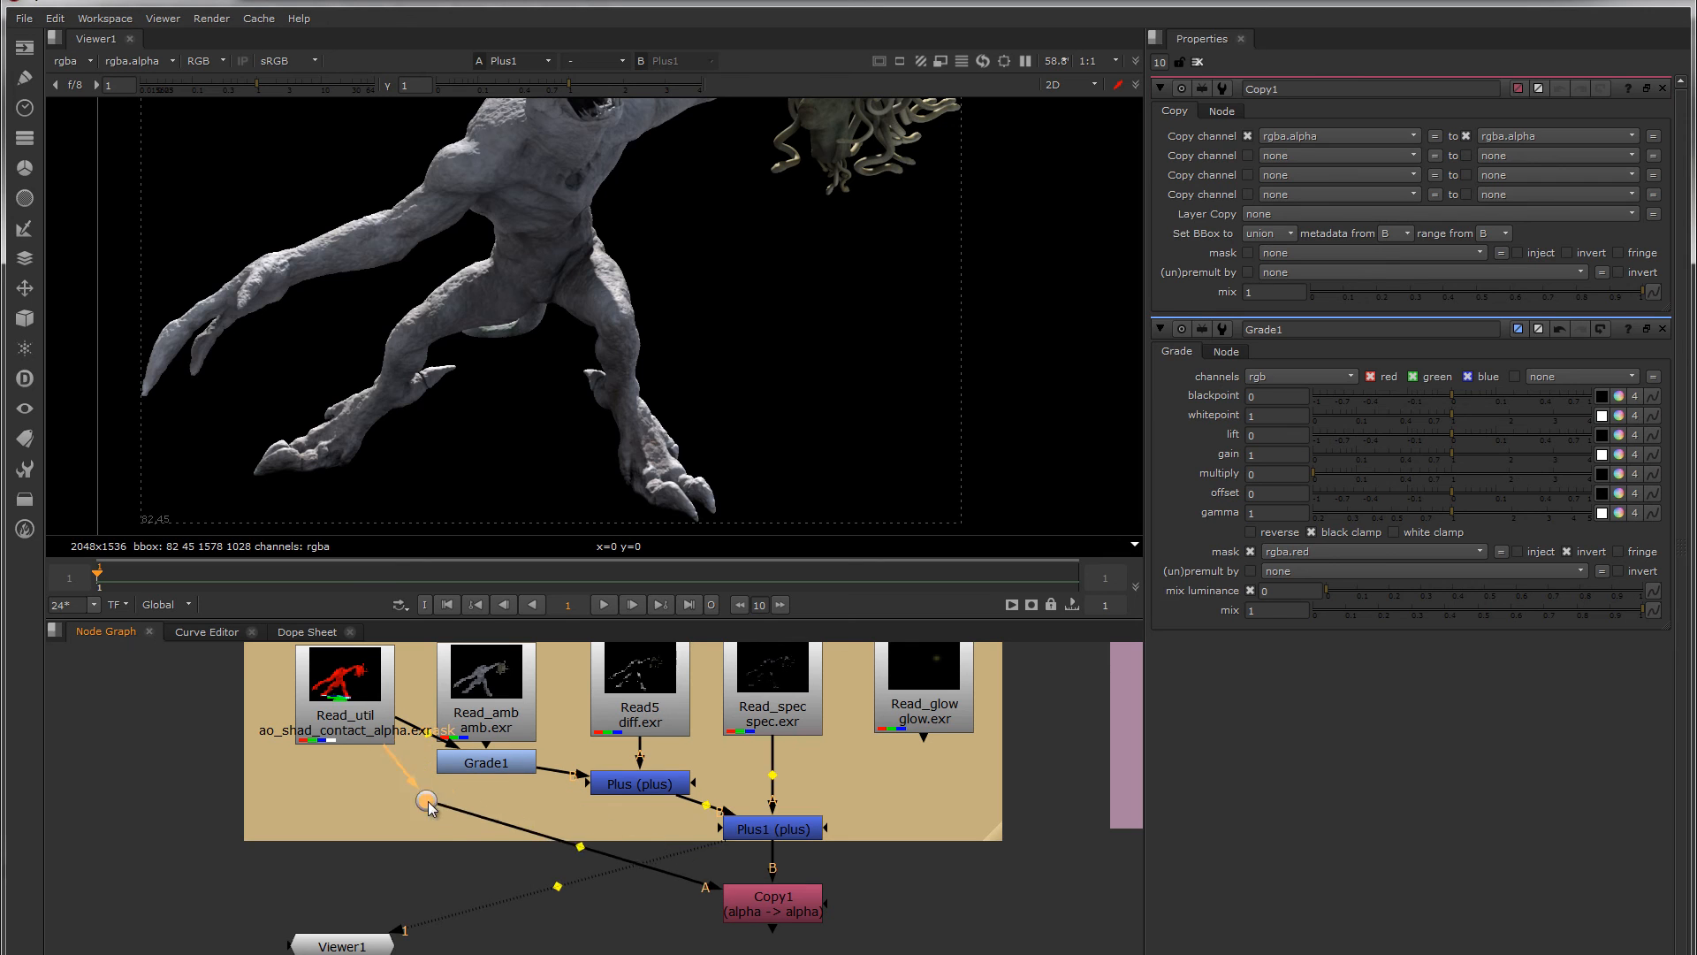
{"action": "left_click_drag", "start_coordinate": [427, 802], "coordinate": [345, 814]}
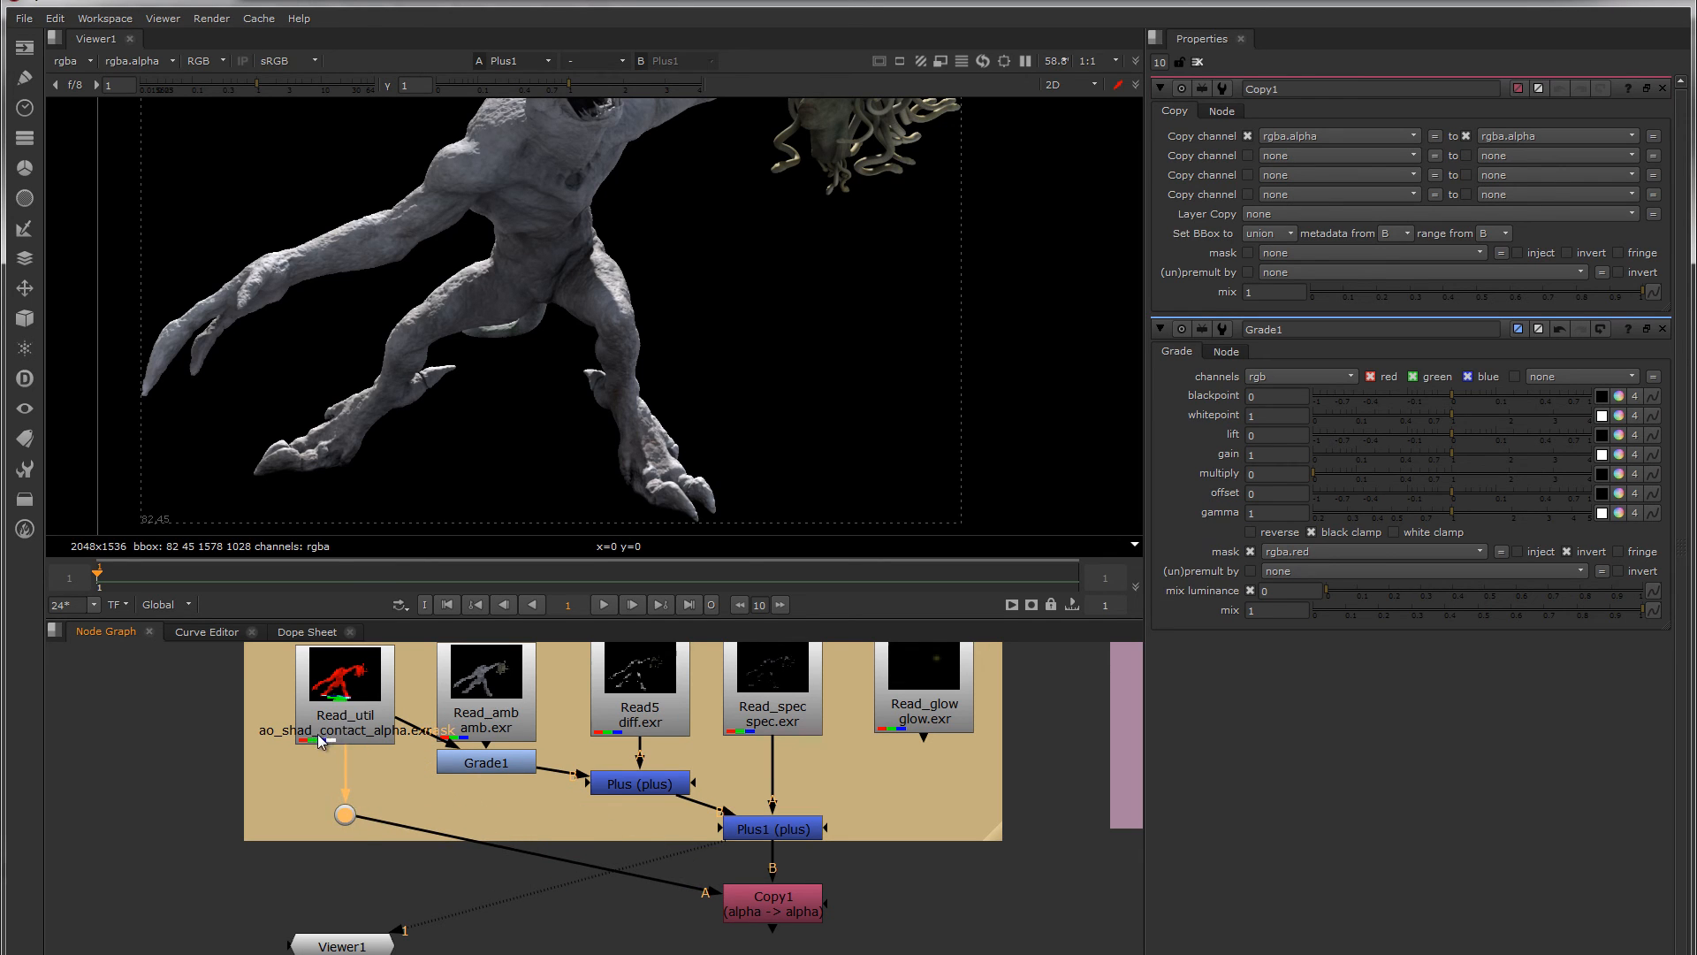
{"action": "scroll", "coordinate": [316, 734], "scroll_direction": "up", "scroll_amount": 3}
{"action": "scroll", "coordinate": [229, 736], "scroll_direction": "down", "scroll_amount": 2}
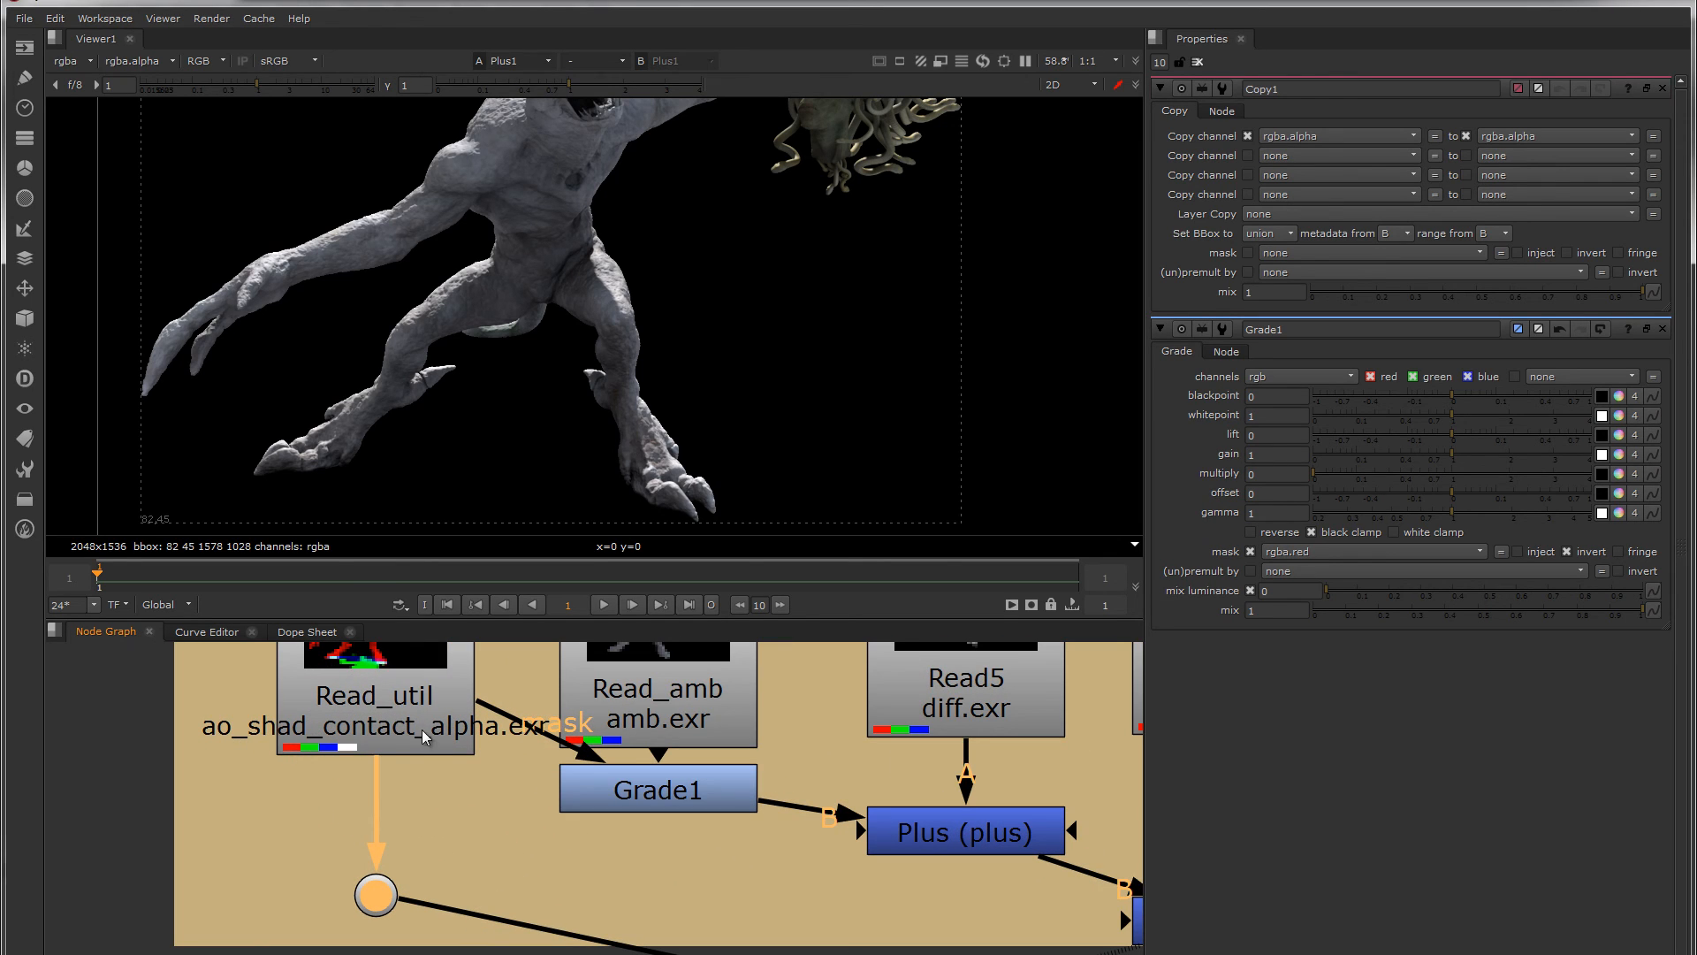
View the Copy node's output and inspect the alpha matte of the creature and the snake-haired head
{"action": "scroll", "coordinate": [523, 811], "scroll_direction": "down", "scroll_amount": 2}
{"action": "middle_click_drag", "start_coordinate": [524, 811], "coordinate": [245, 731]}
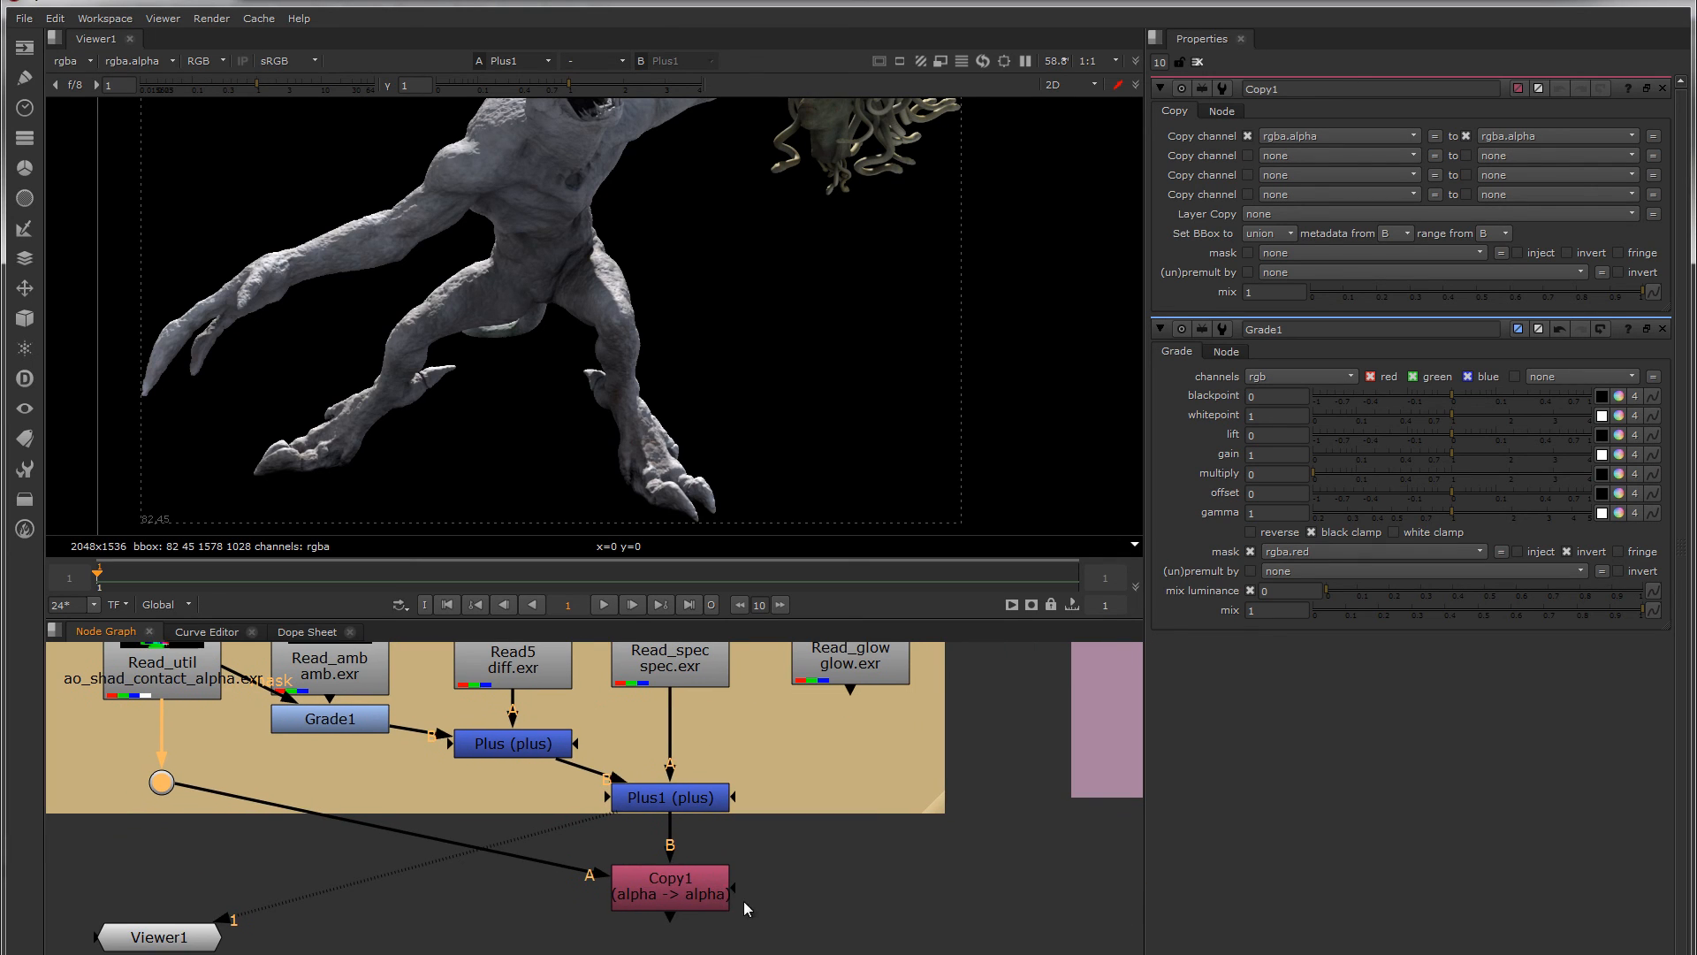
{"action": "left_click", "coordinate": [707, 880]}
{"action": "key", "text": "q"}
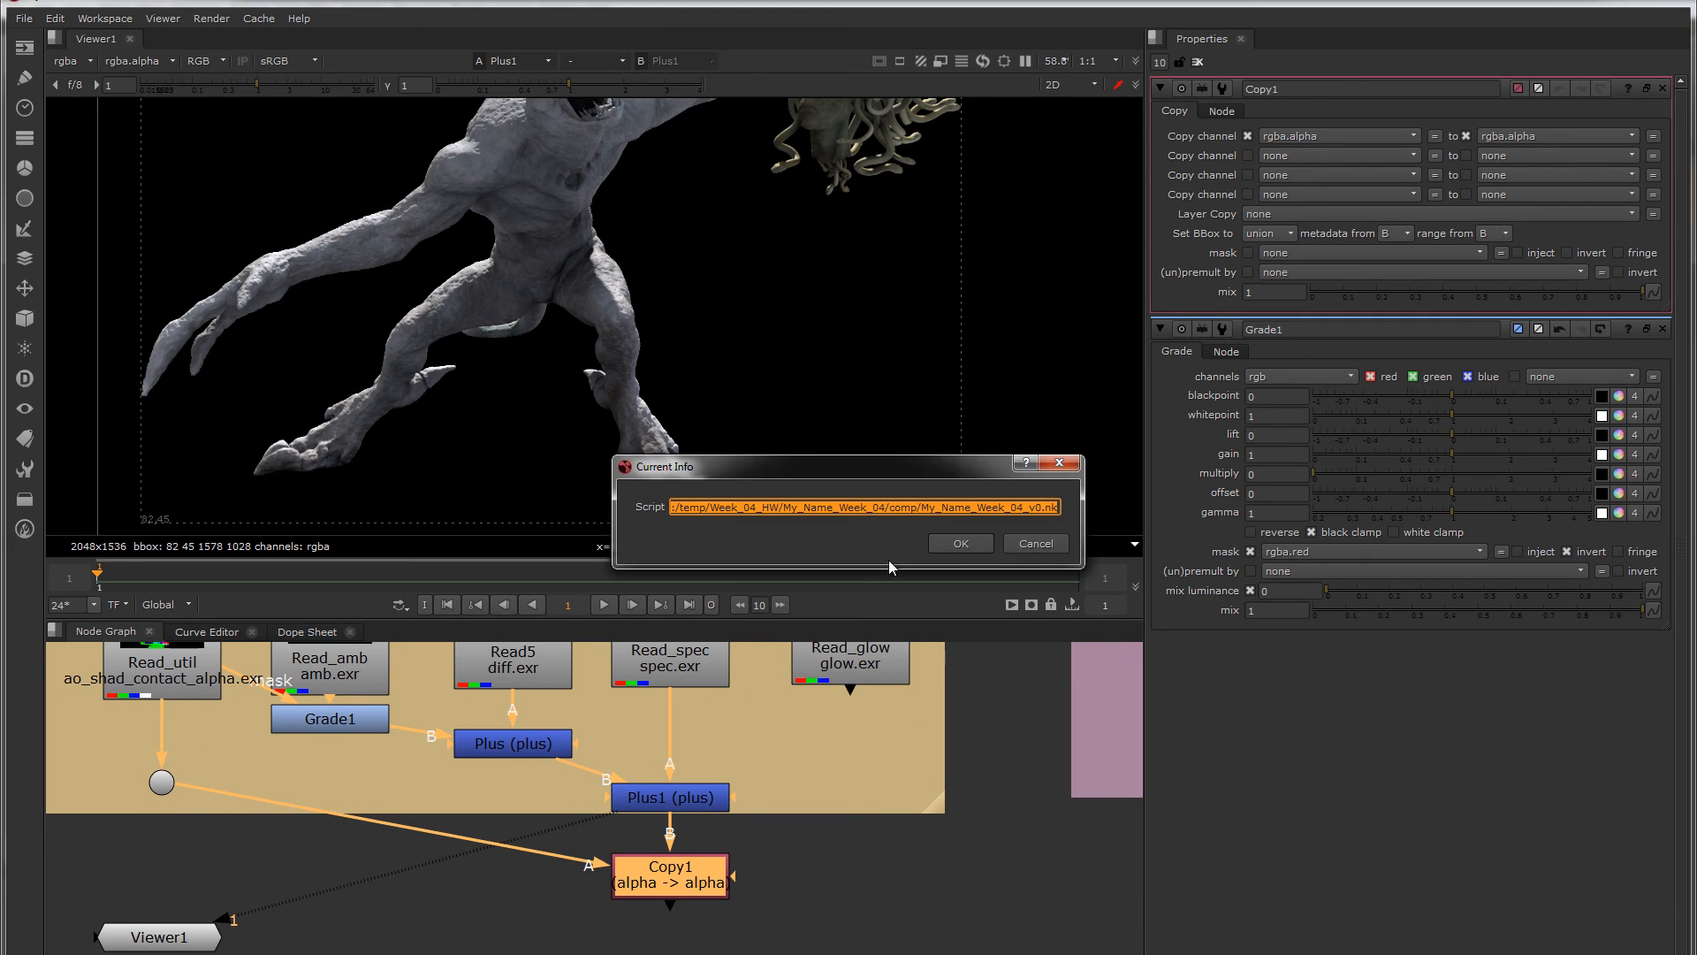
{"action": "left_click", "coordinate": [1039, 546]}
{"action": "key", "text": "1"}
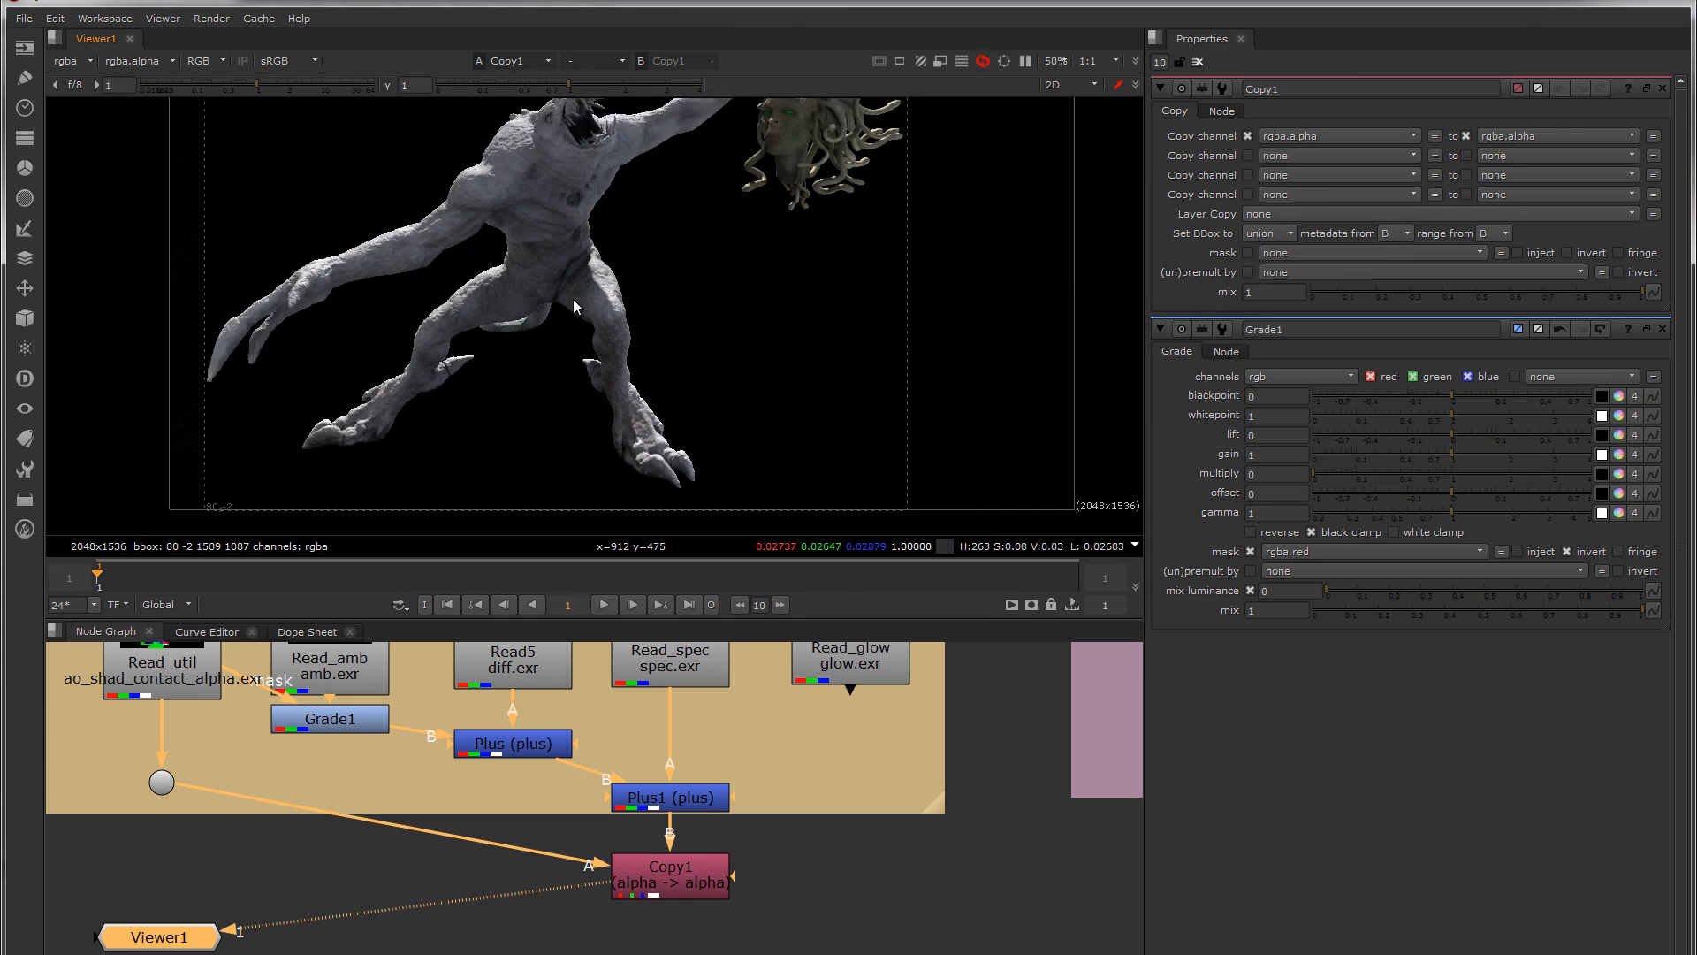
{"action": "scroll", "coordinate": [573, 299], "scroll_direction": "down", "scroll_amount": 3}
{"action": "key", "text": "a"}
{"action": "scroll", "coordinate": [538, 327], "scroll_direction": "up", "scroll_amount": 3}
{"action": "scroll", "coordinate": [537, 328], "scroll_direction": "down", "scroll_amount": 2}
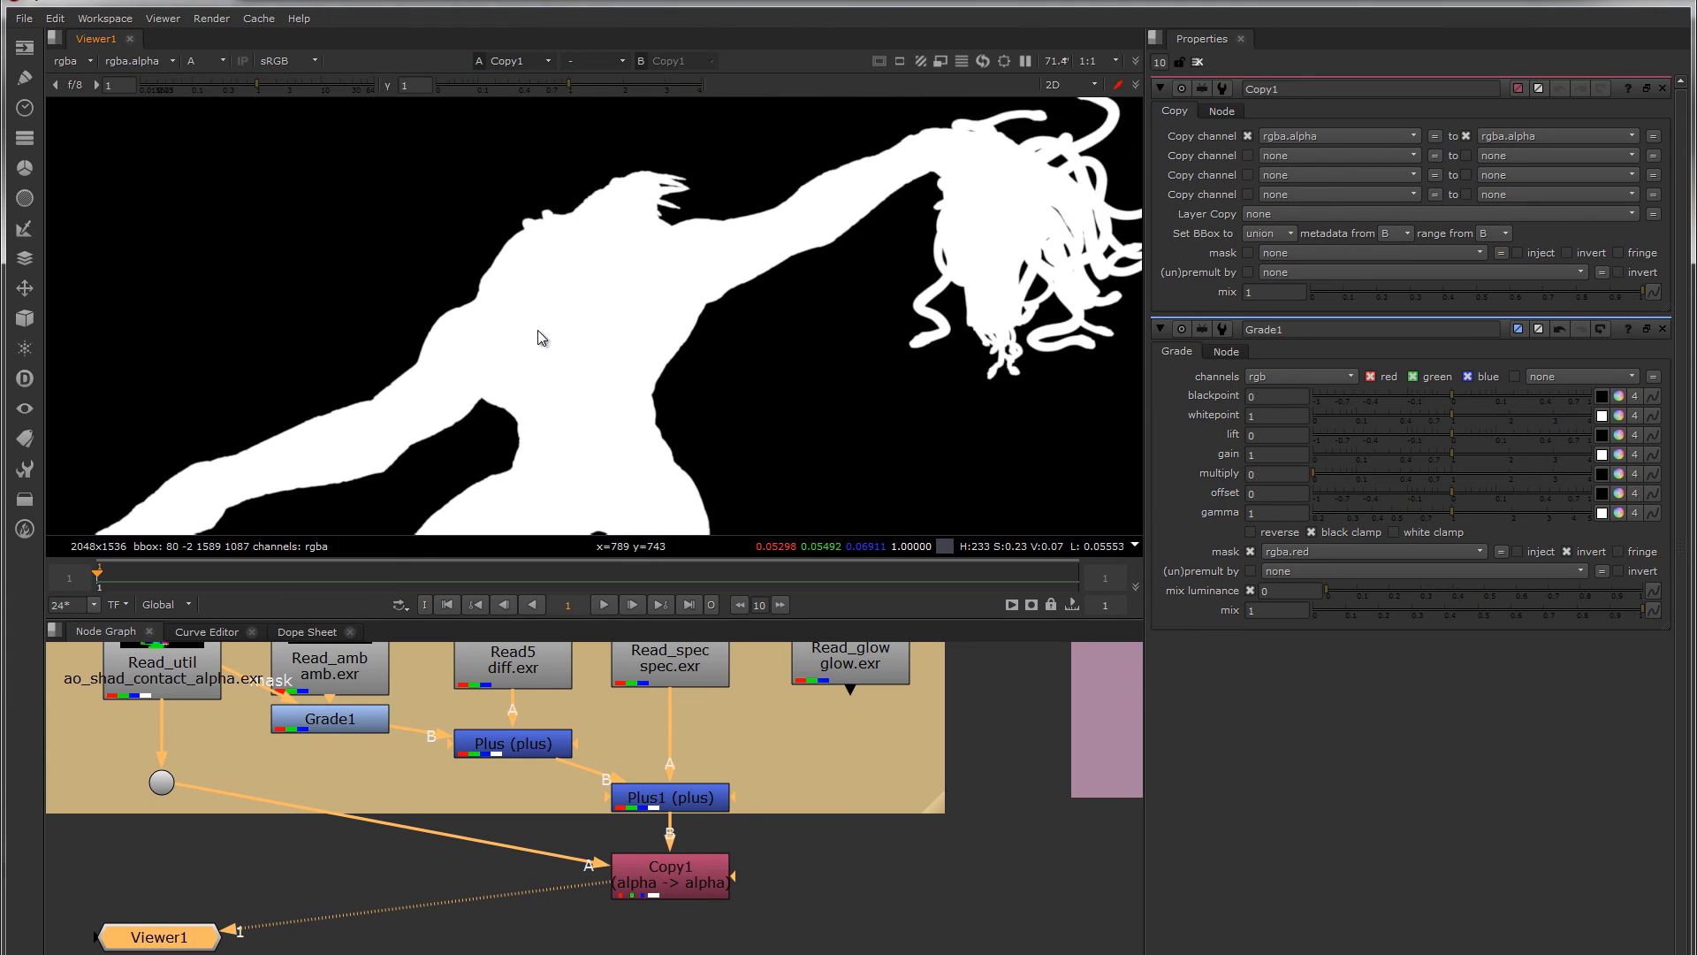
Add a Premult node below the Copy node and return the viewer to colour to check the creature
{"action": "middle_click_drag", "start_coordinate": [715, 888], "coordinate": [568, 765]}
{"action": "left_click", "coordinate": [566, 765]}
{"action": "key", "text": "Tab"}
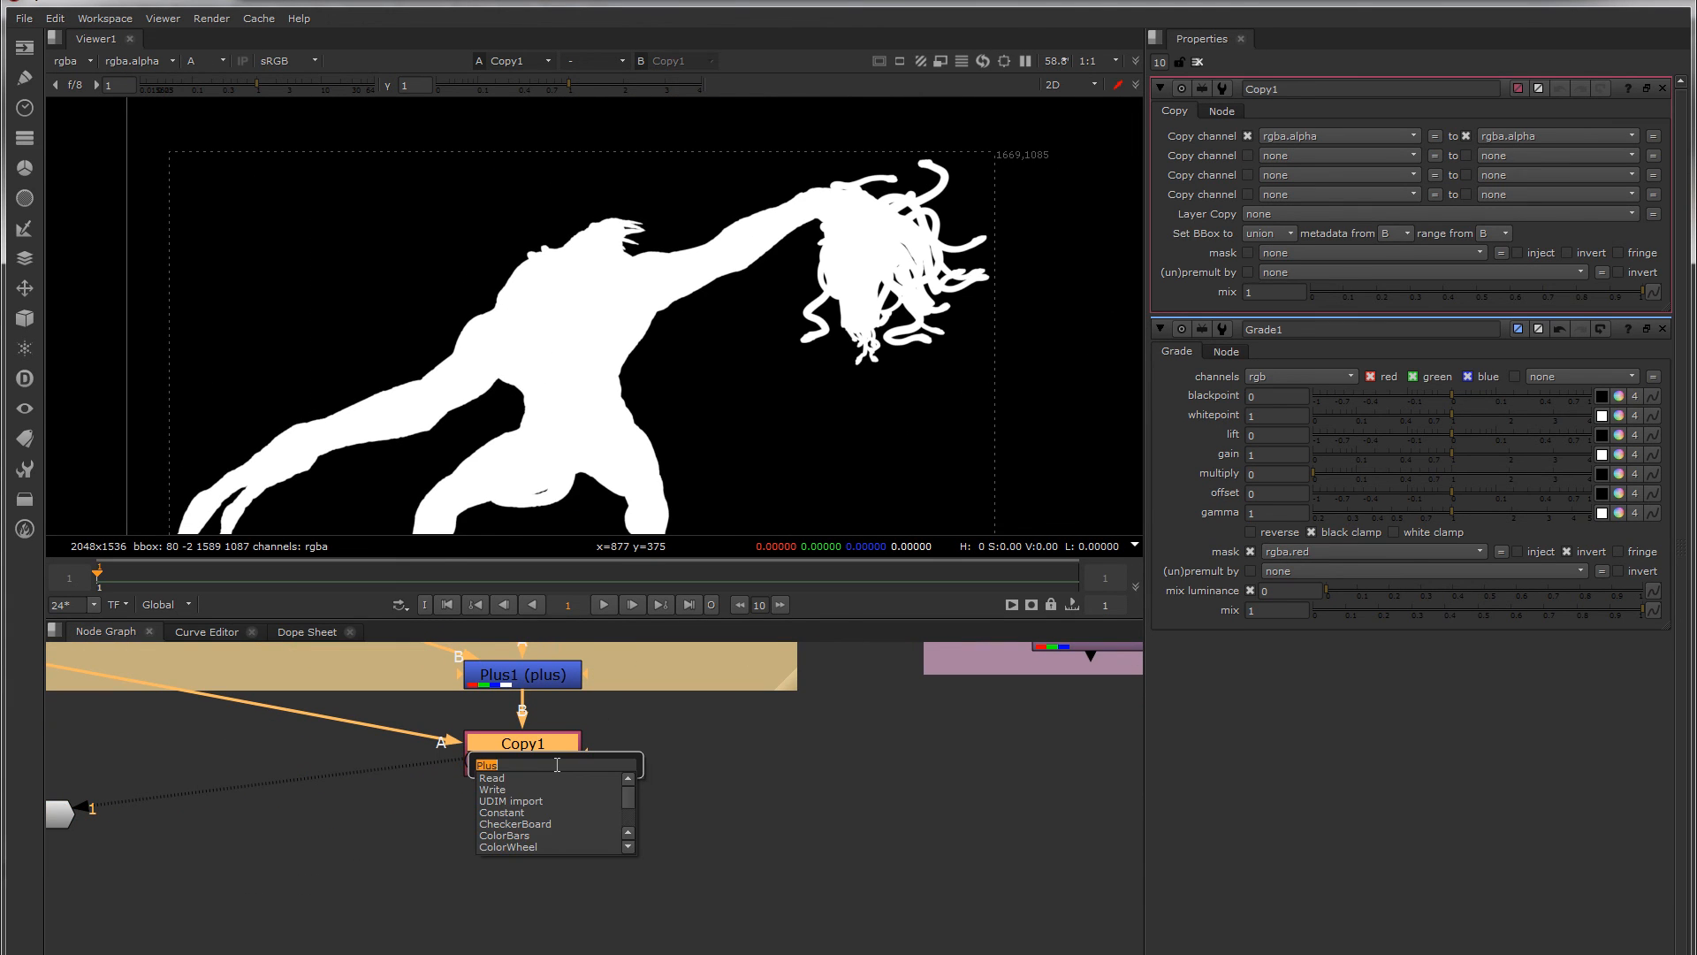
{"action": "type", "text": "Premult"}
{"action": "key", "text": "Return"}
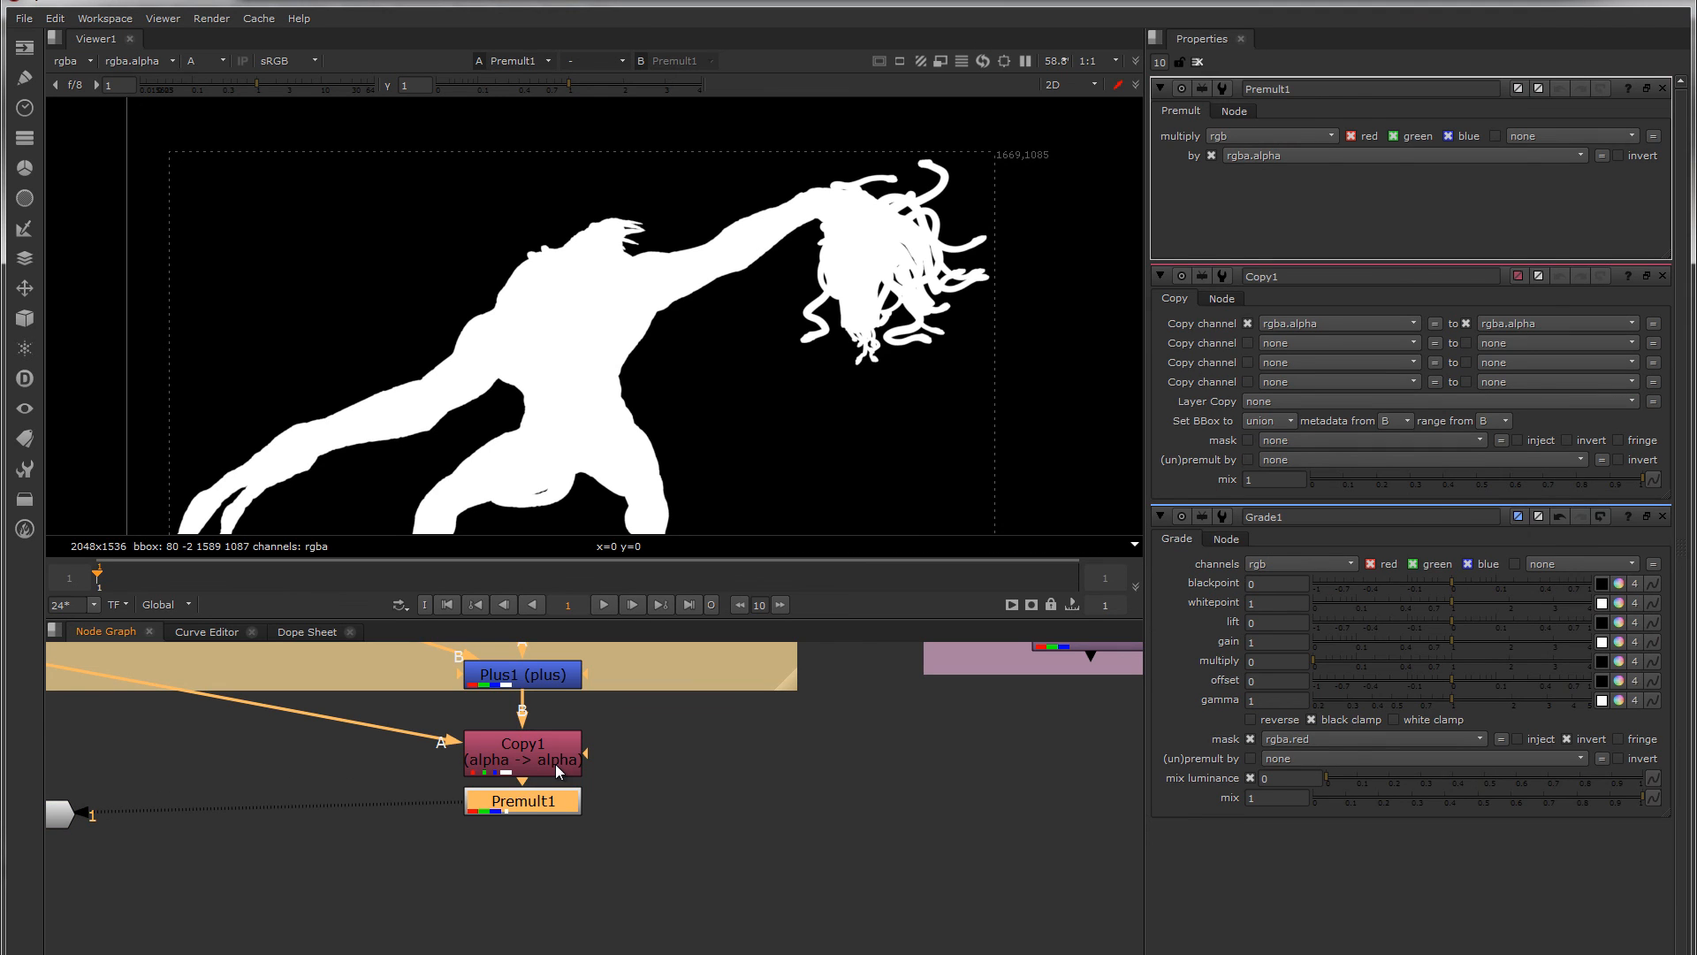
{"action": "key", "text": "a"}
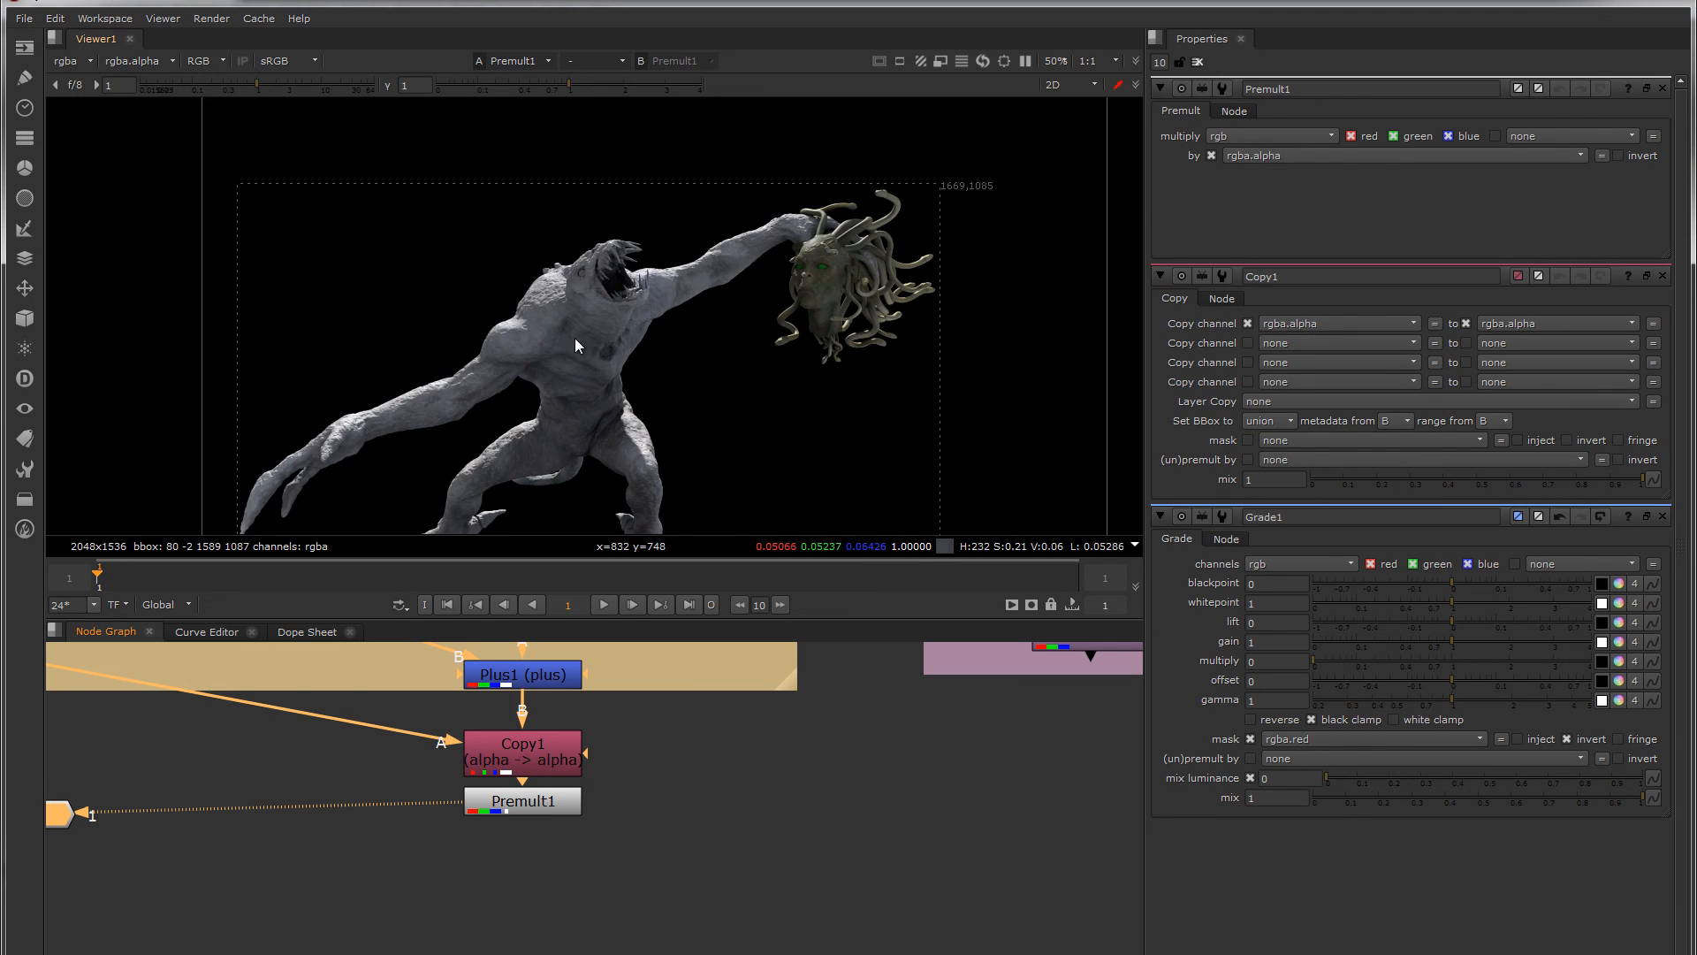
{"action": "scroll", "coordinate": [540, 292], "scroll_direction": "up", "scroll_amount": 2}
{"action": "scroll", "coordinate": [836, 222], "scroll_direction": "down", "scroll_amount": 2}
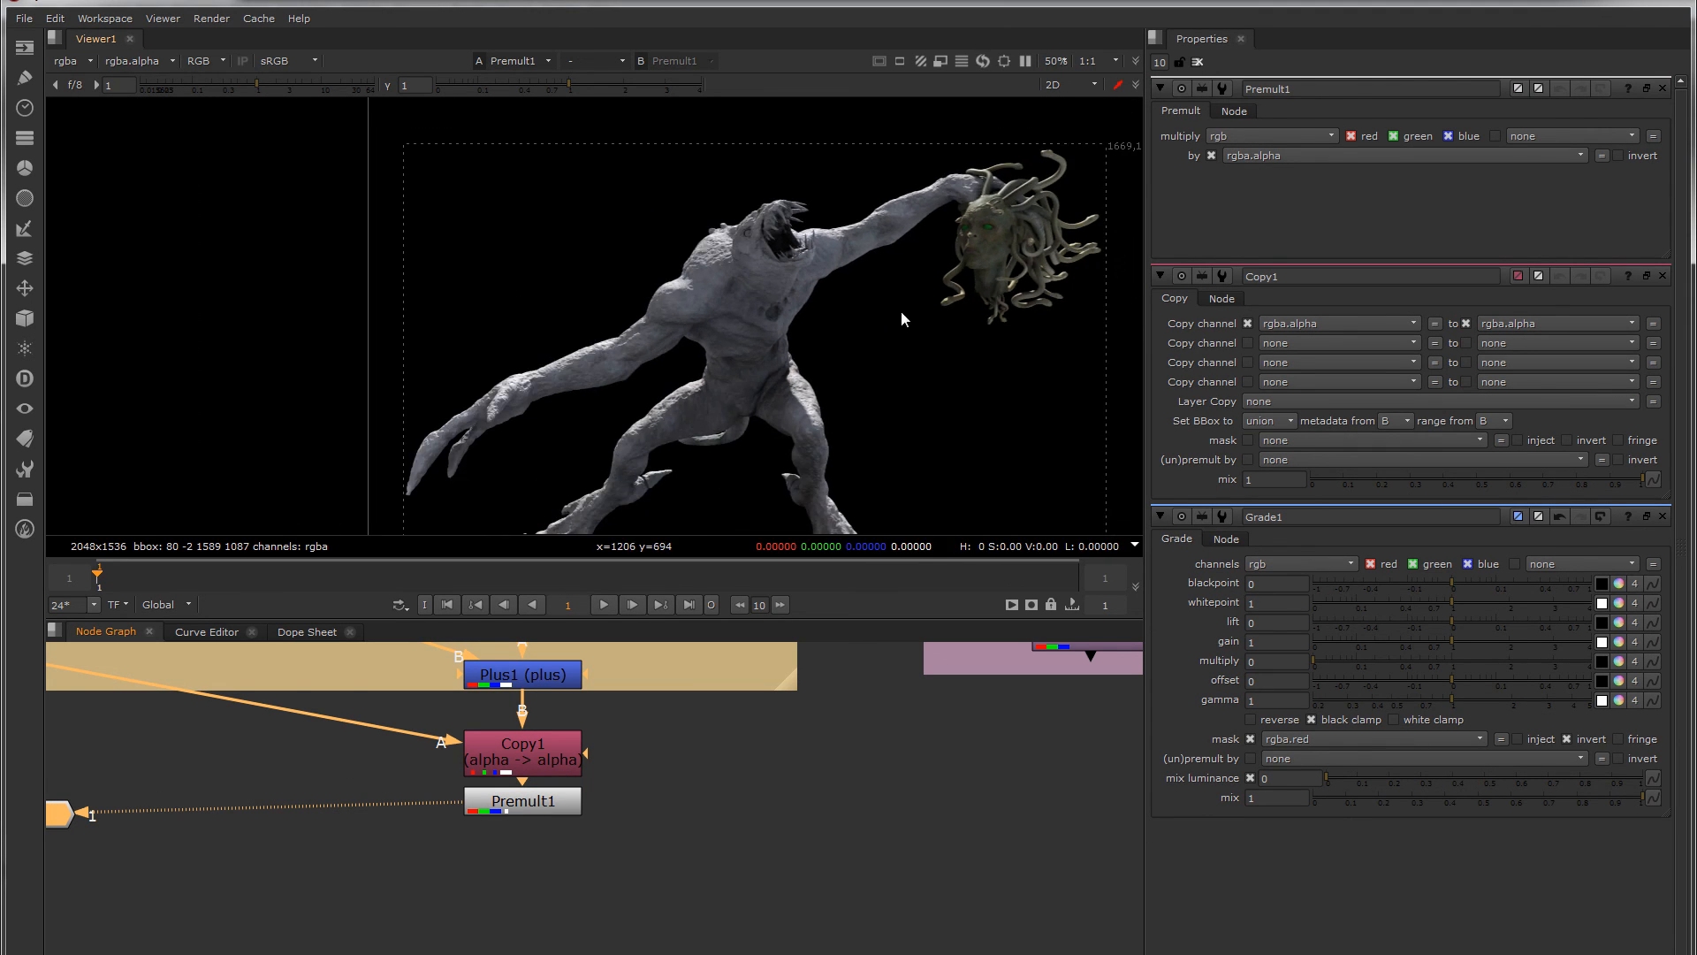
Merge the premultiplied creature over the Reformat3 street background and place the Merge node lower beneath the background branch
{"action": "middle_click_drag", "start_coordinate": [898, 819], "coordinate": [666, 826]}
{"action": "scroll", "coordinate": [669, 826], "scroll_direction": "down", "scroll_amount": 5}
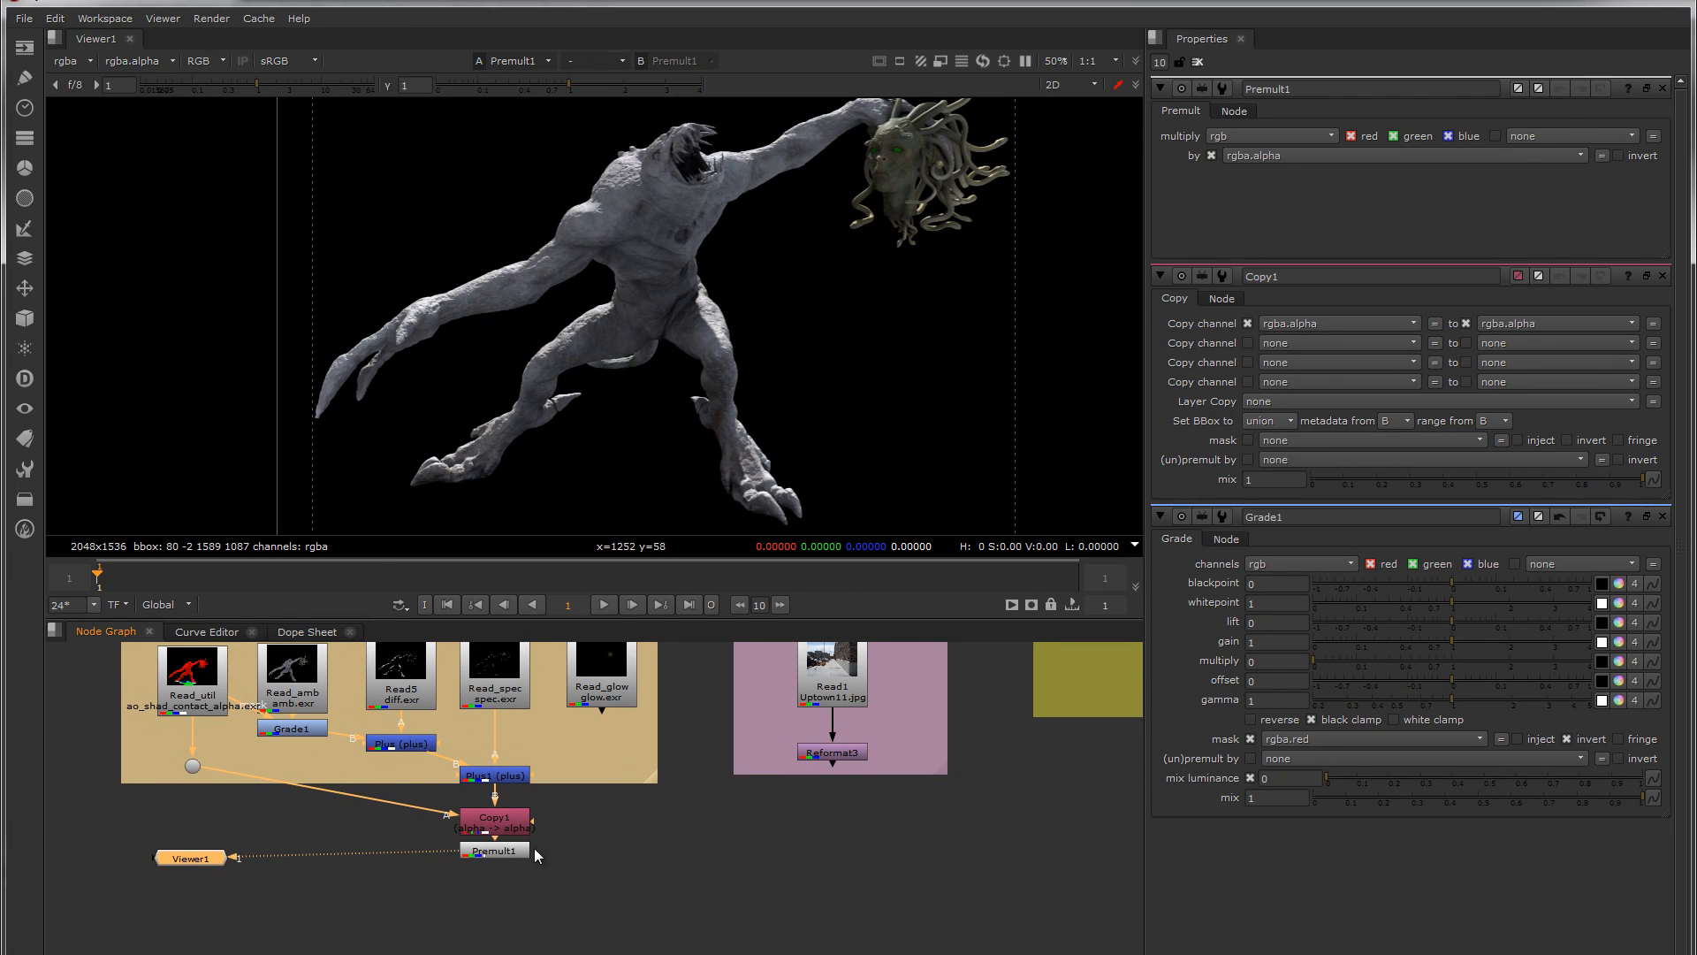
{"action": "left_click_drag", "start_coordinate": [524, 852], "coordinate": [521, 860]}
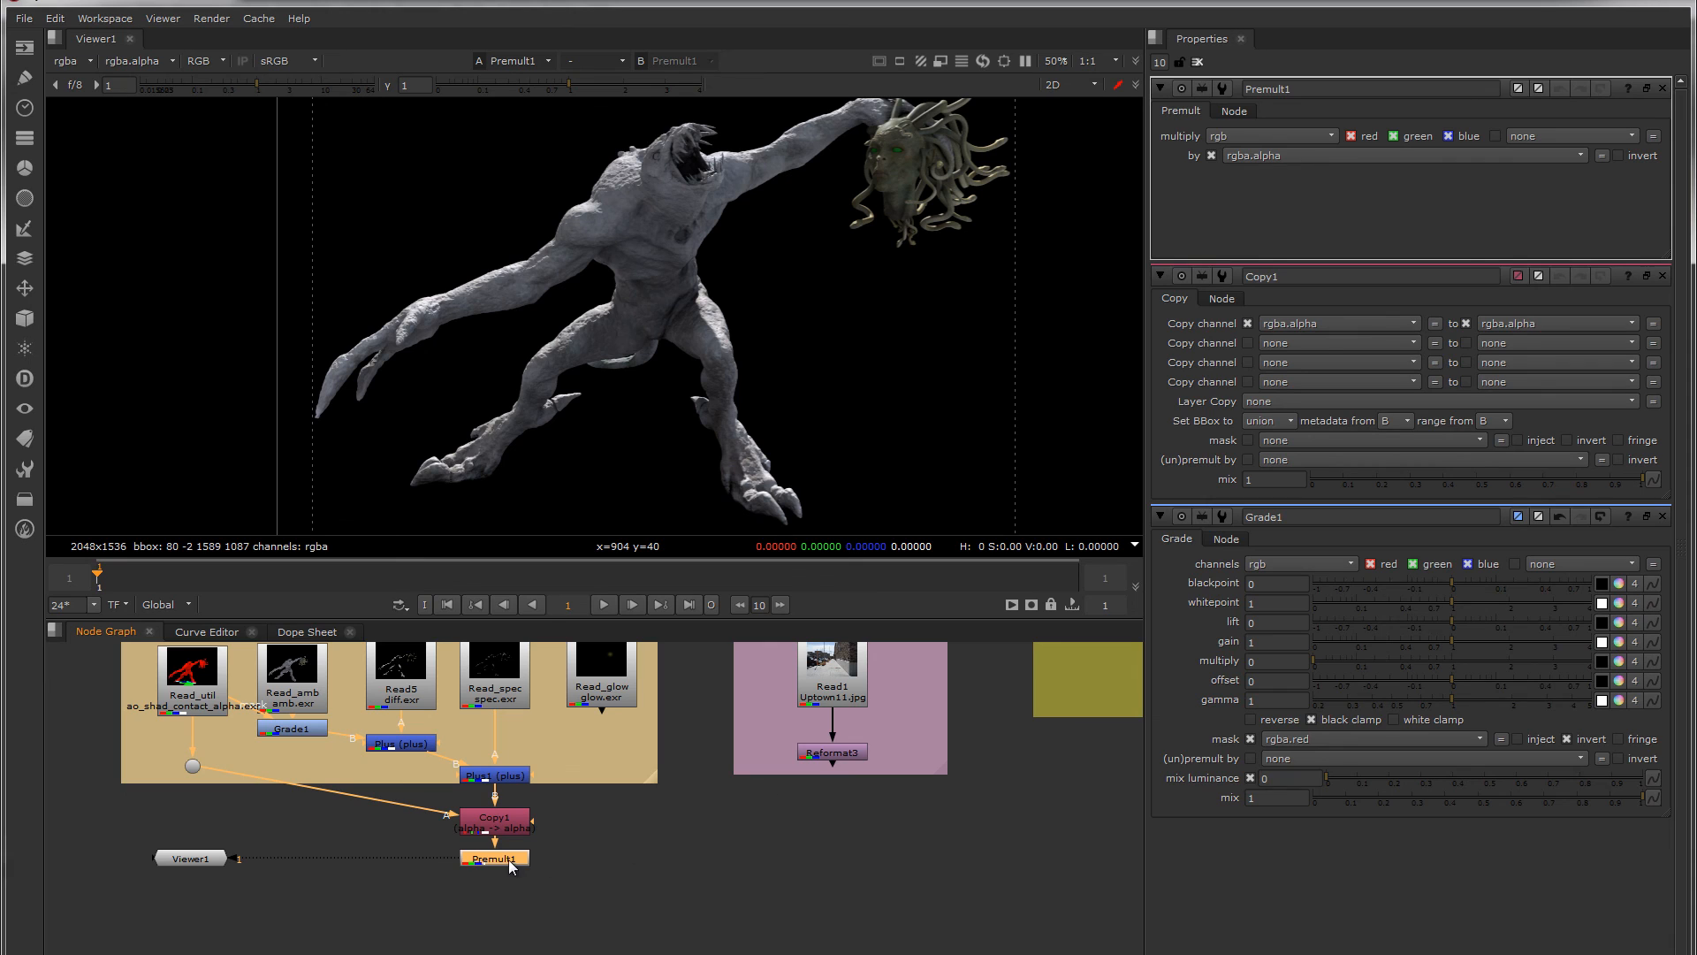
{"action": "left_click", "coordinate": [832, 752], "text": "shift"}
{"action": "key", "text": "m"}
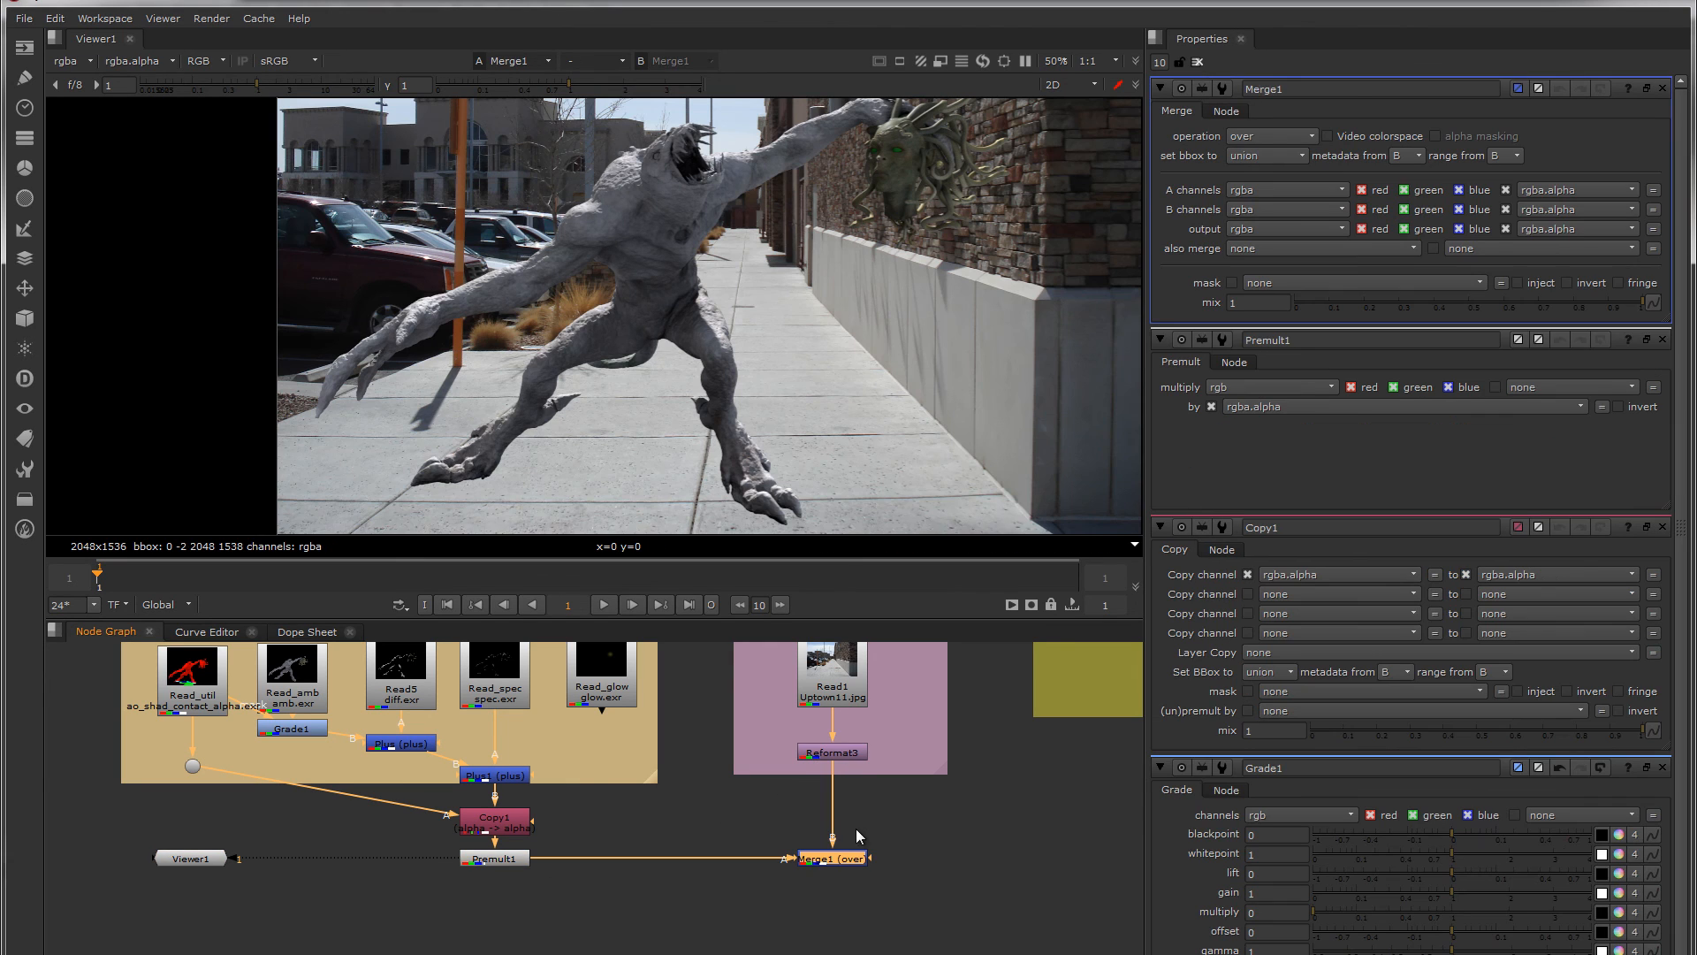
{"action": "left_click_drag", "start_coordinate": [835, 860], "coordinate": [834, 903]}
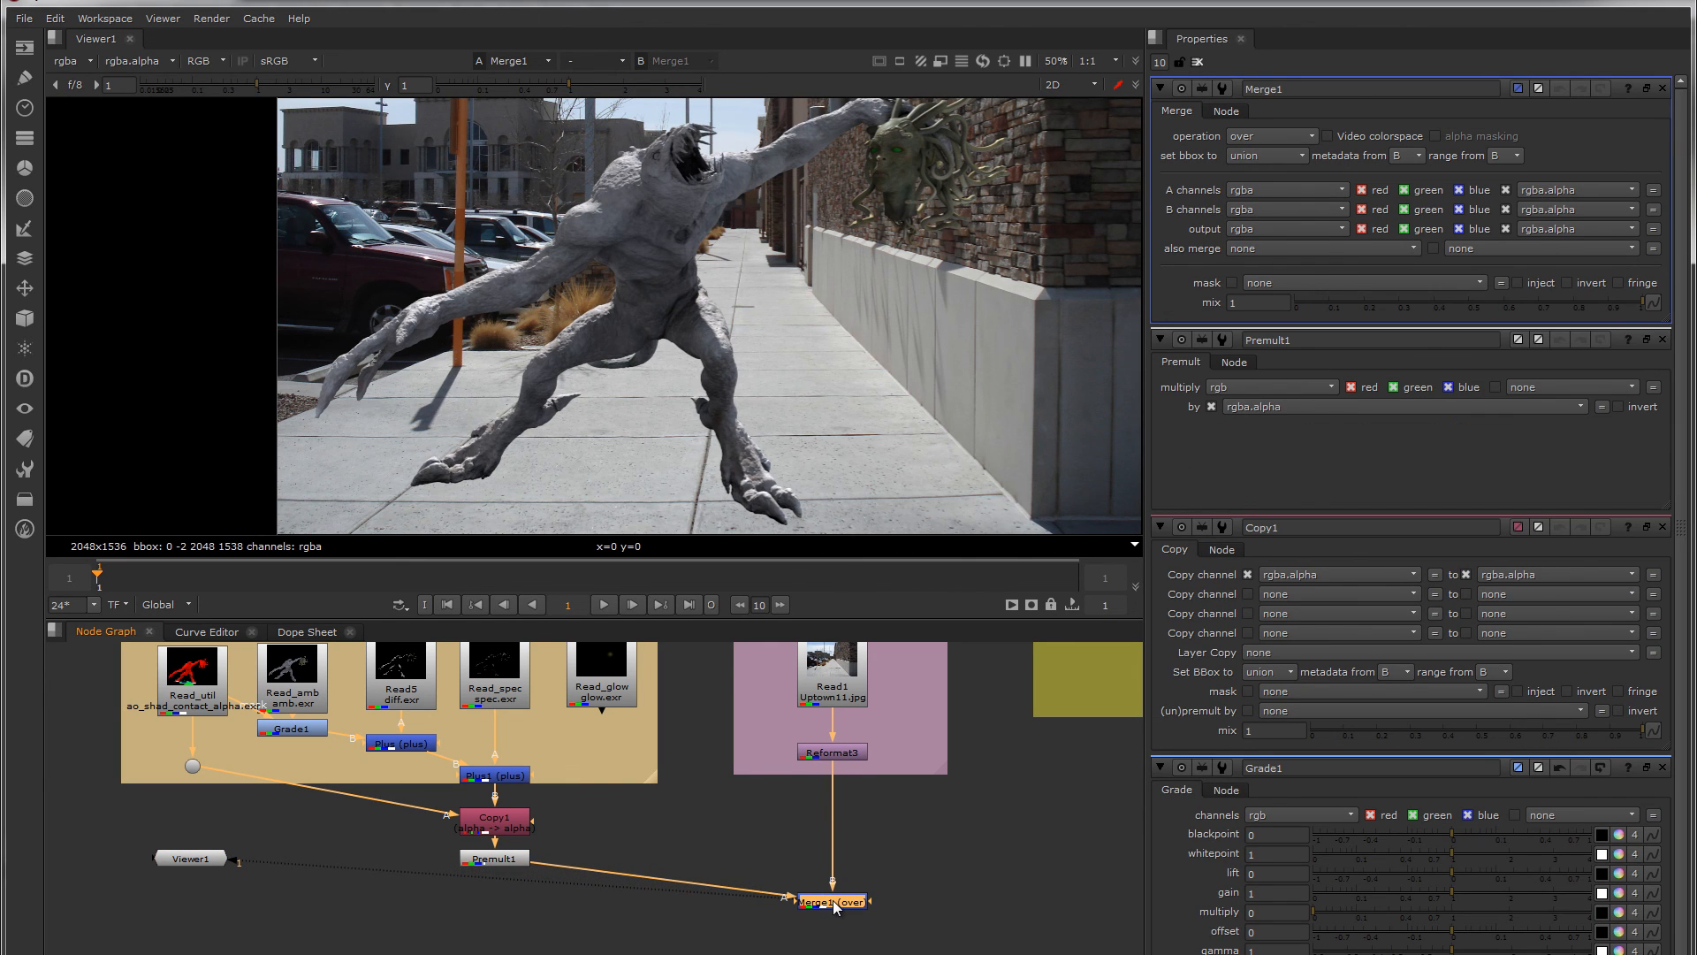
Review the creature composited over the street, checking its feet on the sidewalk and the full frame
{"action": "key", "text": "f"}
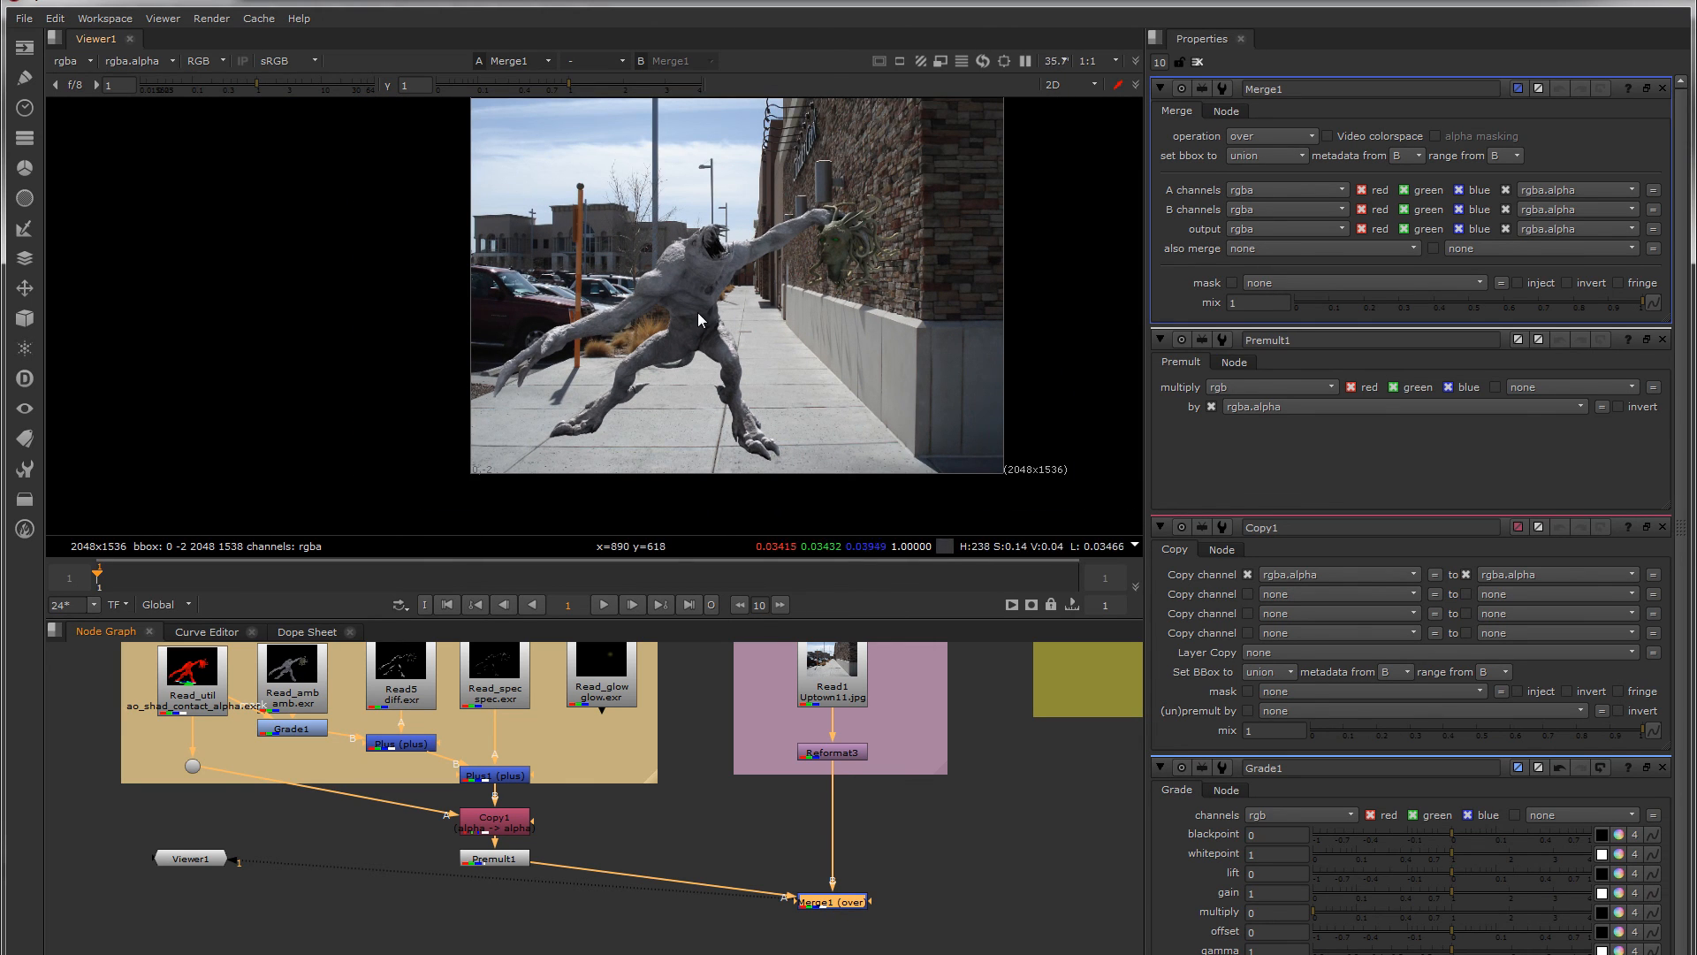
{"action": "scroll", "coordinate": [698, 312], "scroll_direction": "up", "scroll_amount": 2}
{"action": "scroll", "coordinate": [639, 210], "scroll_direction": "down", "scroll_amount": 1}
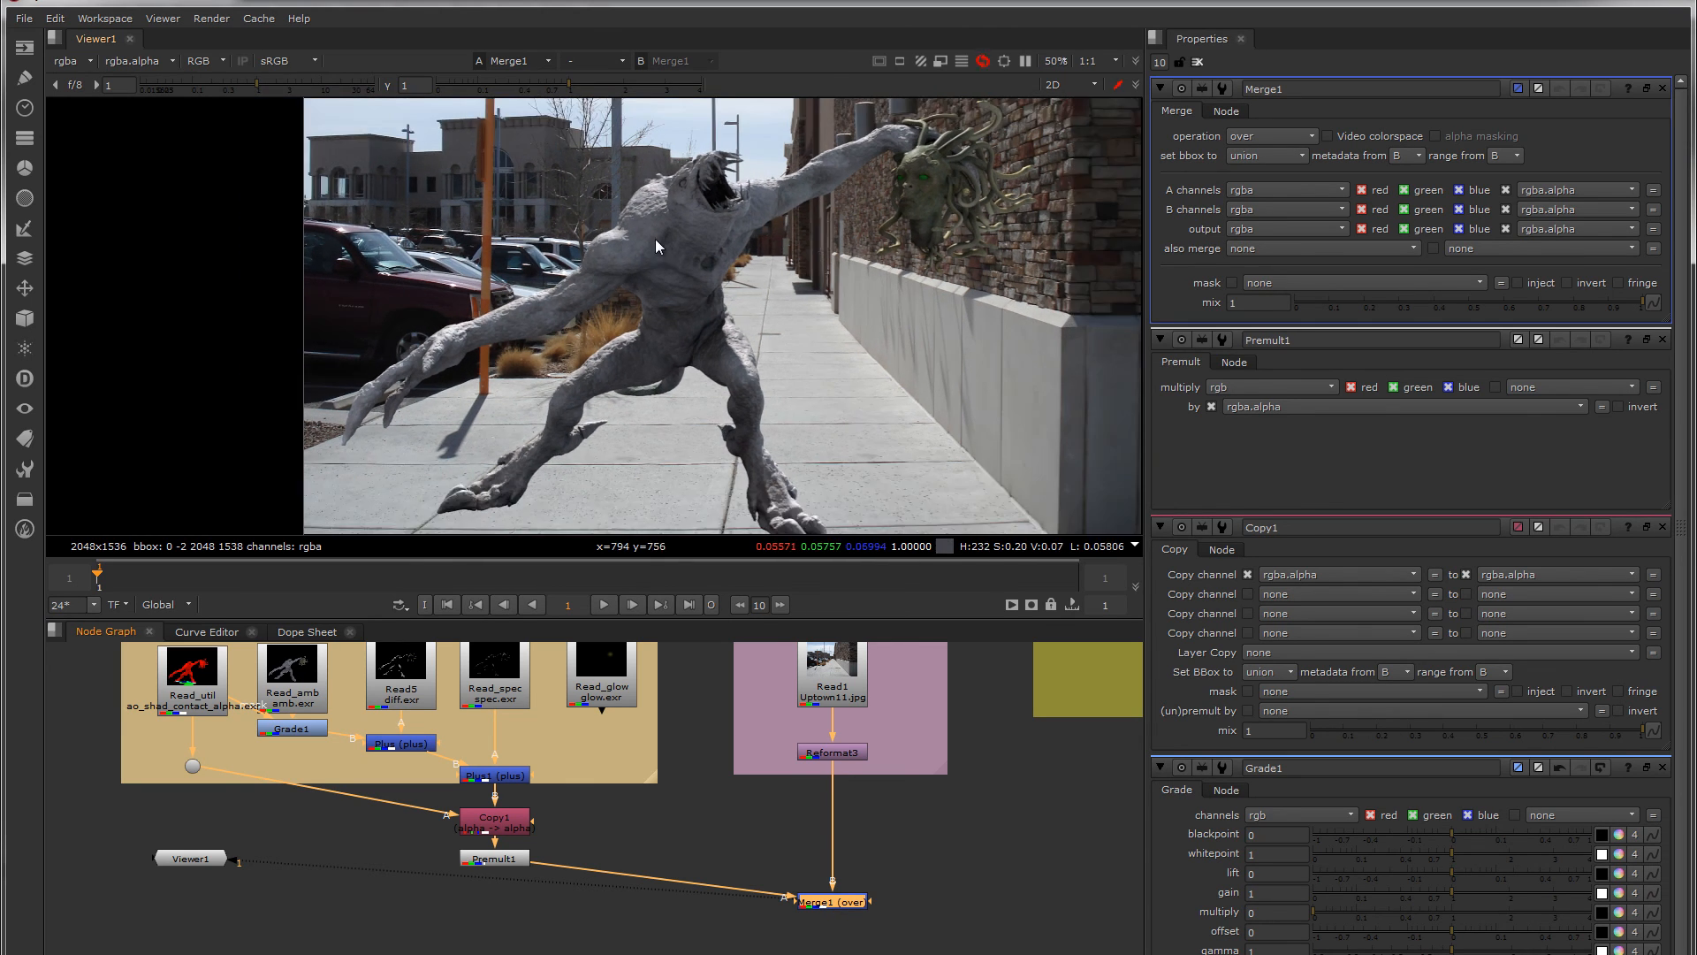
{"action": "middle_click_drag", "start_coordinate": [675, 281], "coordinate": [607, 233]}
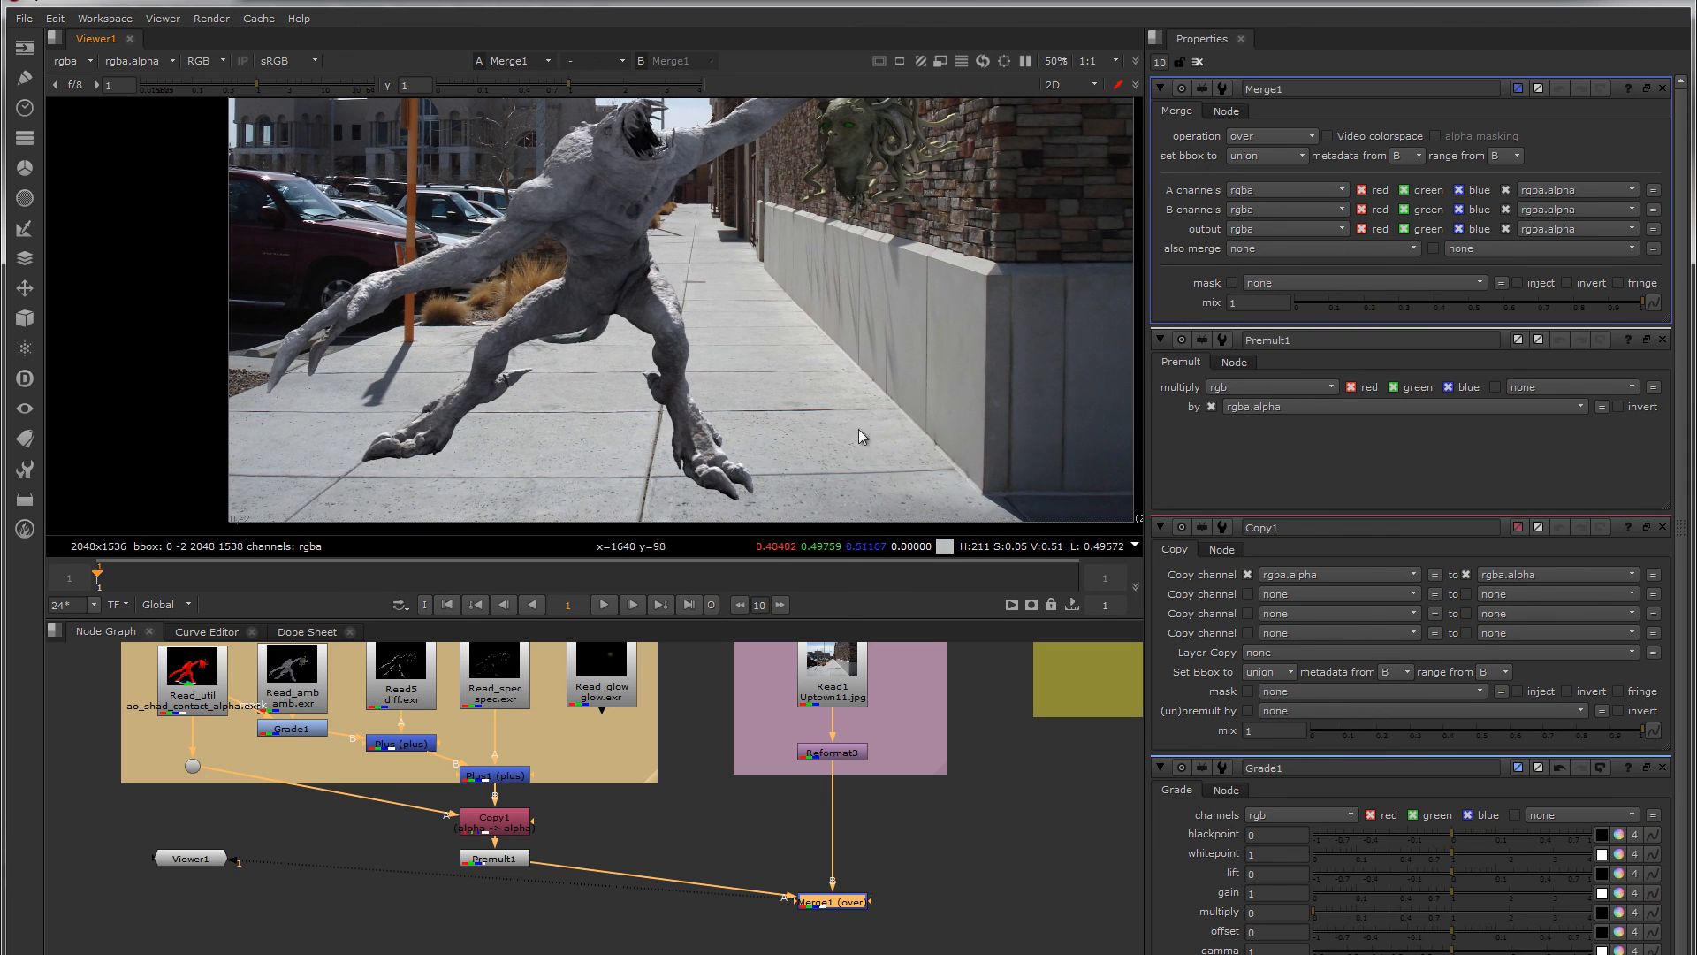
{"action": "scroll", "coordinate": [686, 371], "scroll_direction": "down", "scroll_amount": 2}
{"action": "middle_click_drag", "start_coordinate": [686, 372], "coordinate": [757, 406]}
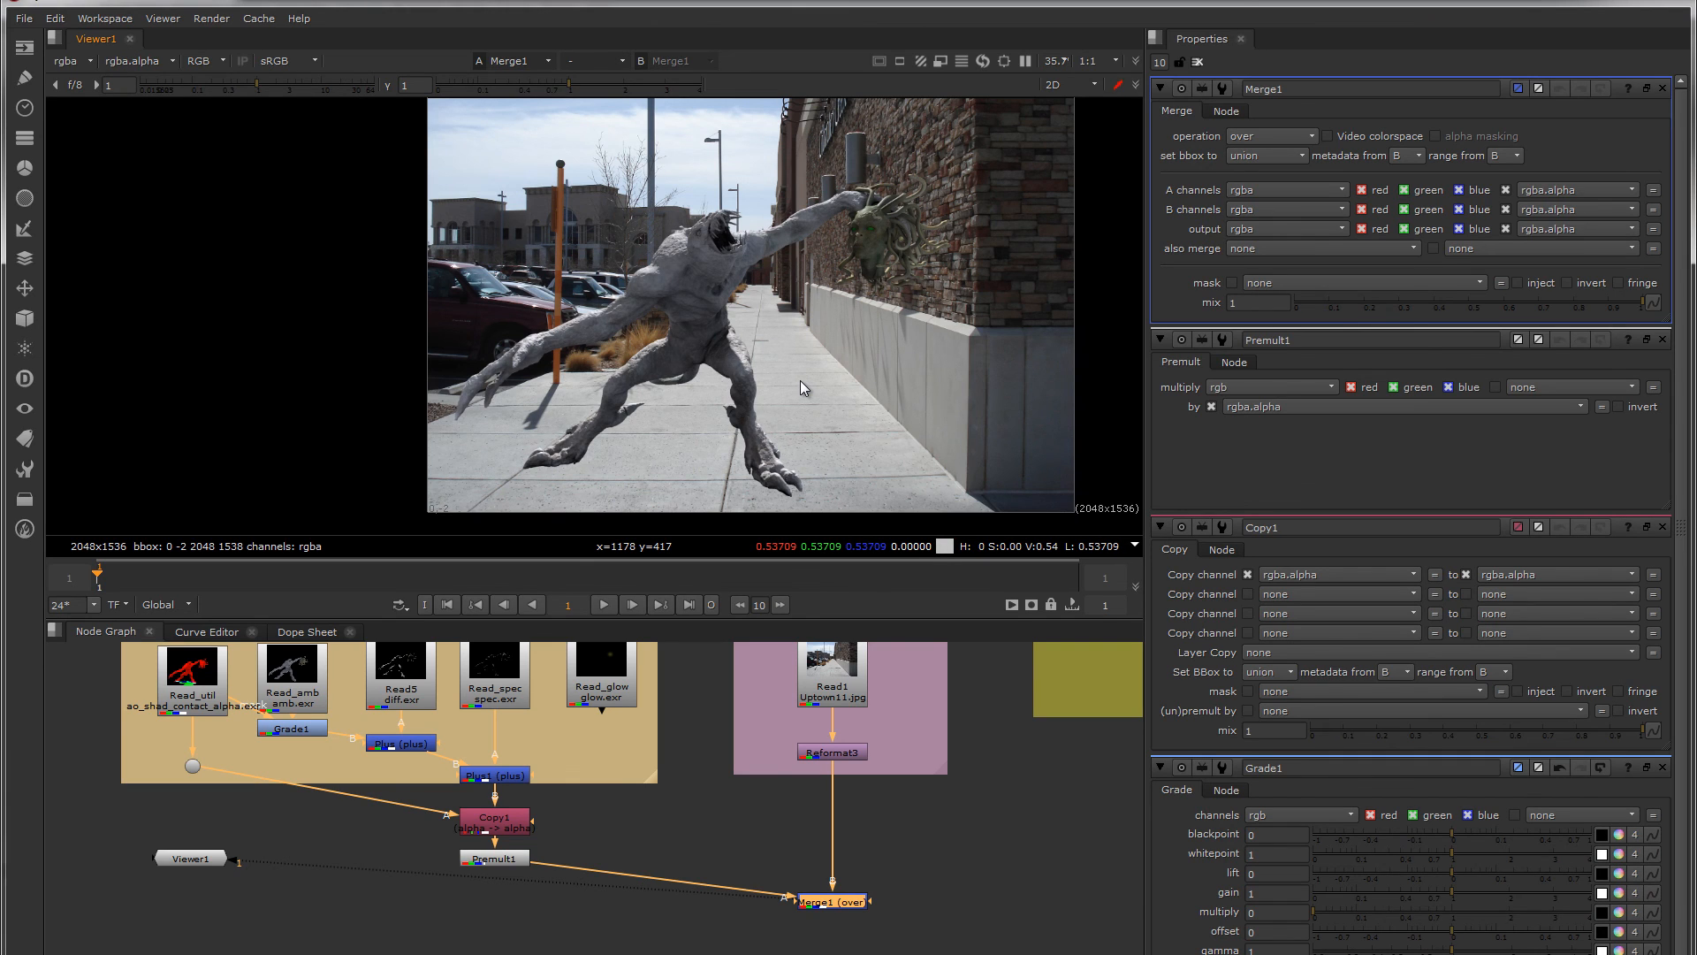
{"action": "middle_click_drag", "start_coordinate": [310, 841], "coordinate": [406, 815]}
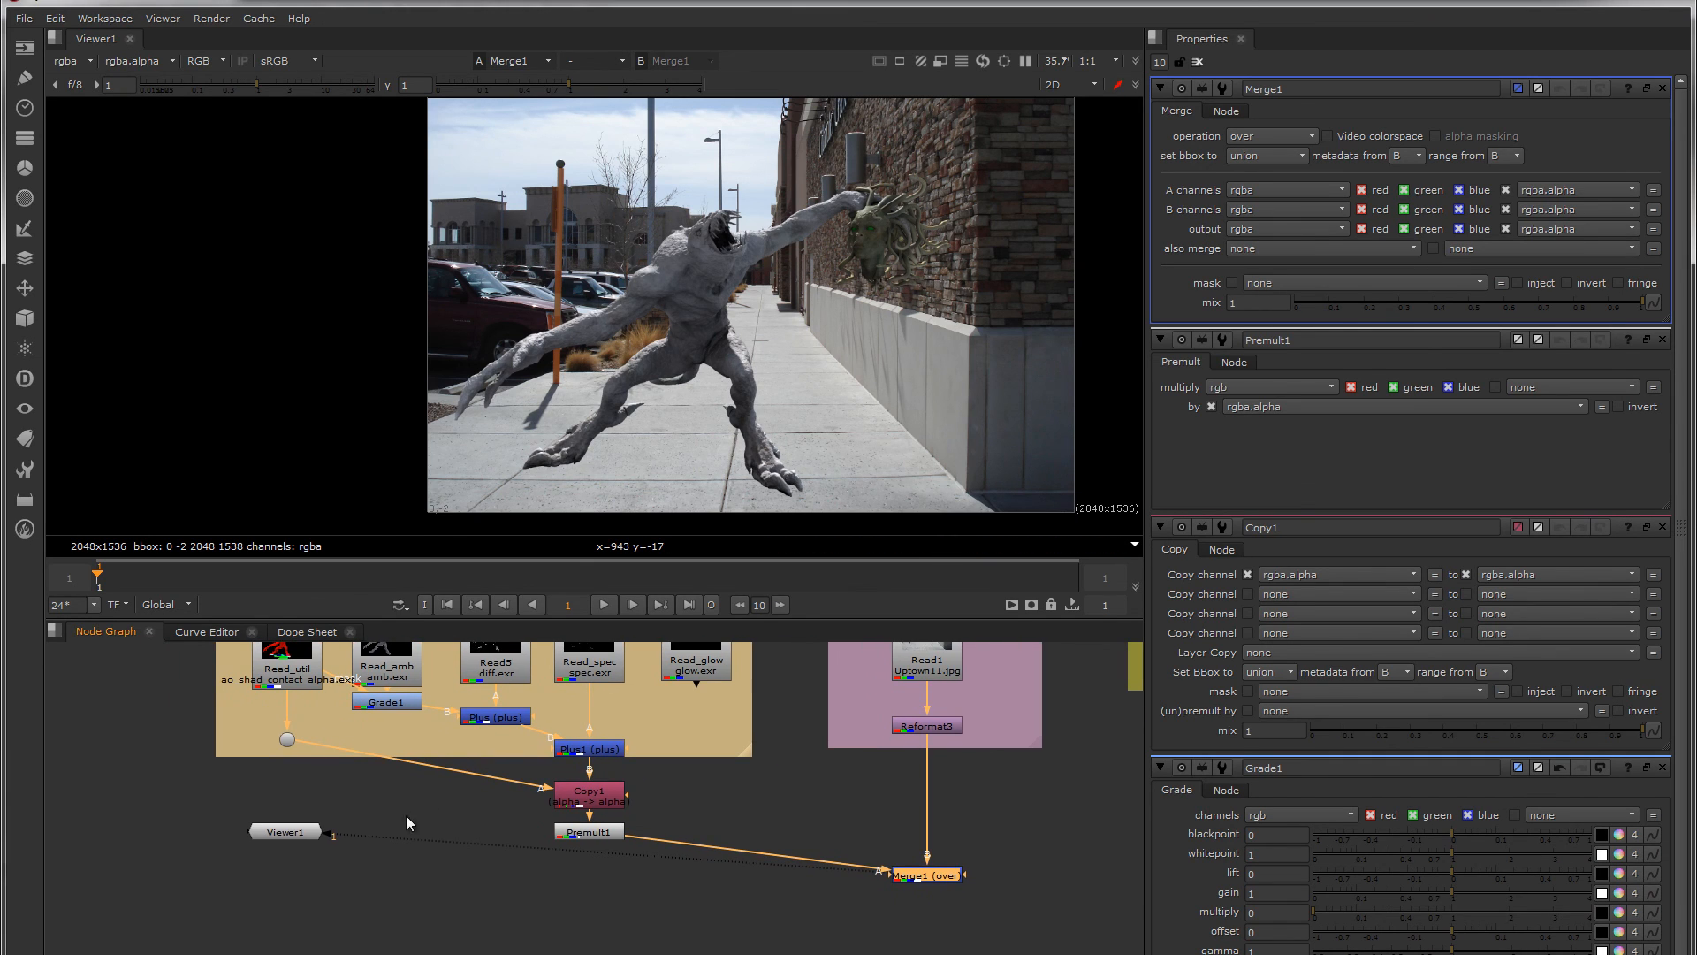